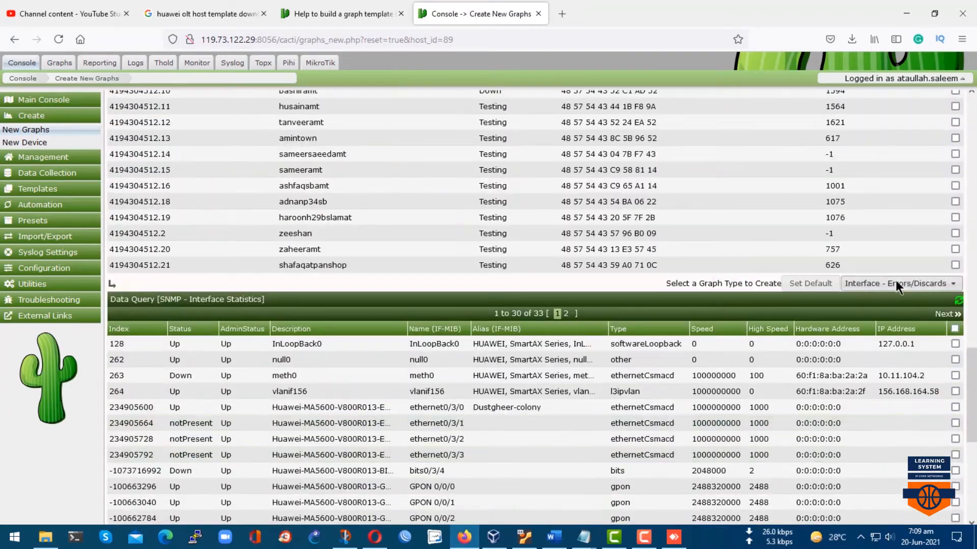
Scroll down the Word guide and outline the output graphs heading with the screen pen
left_click(895, 283)
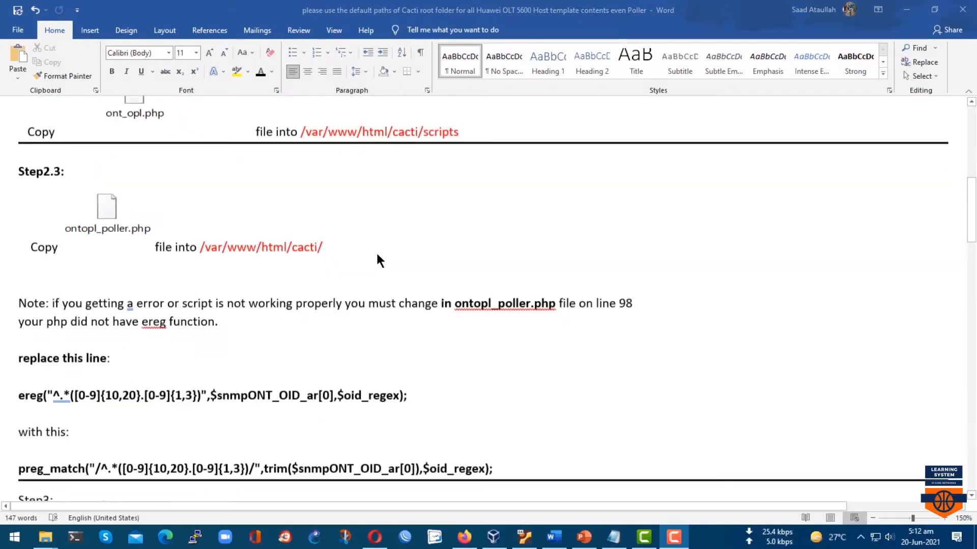
scroll(377, 254, "down", 20)
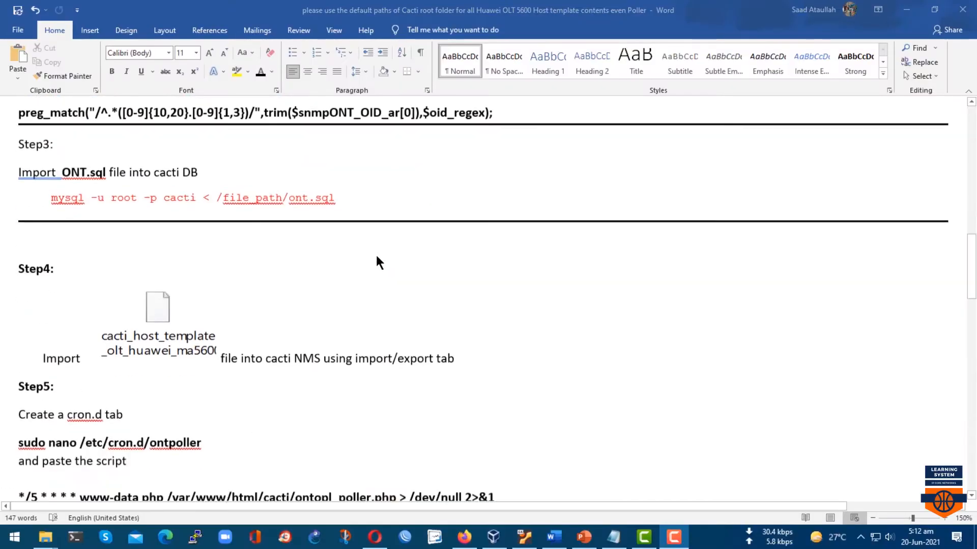
key("ctrl+shift+d")
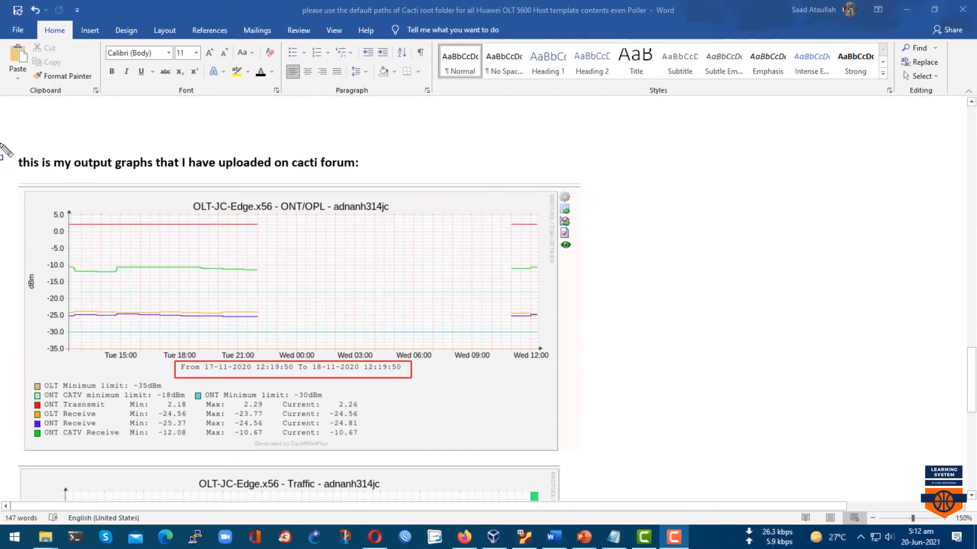
left_click_drag(1, 144, 385, 179)
key("Escape")
scroll(452, 270, "down", 8)
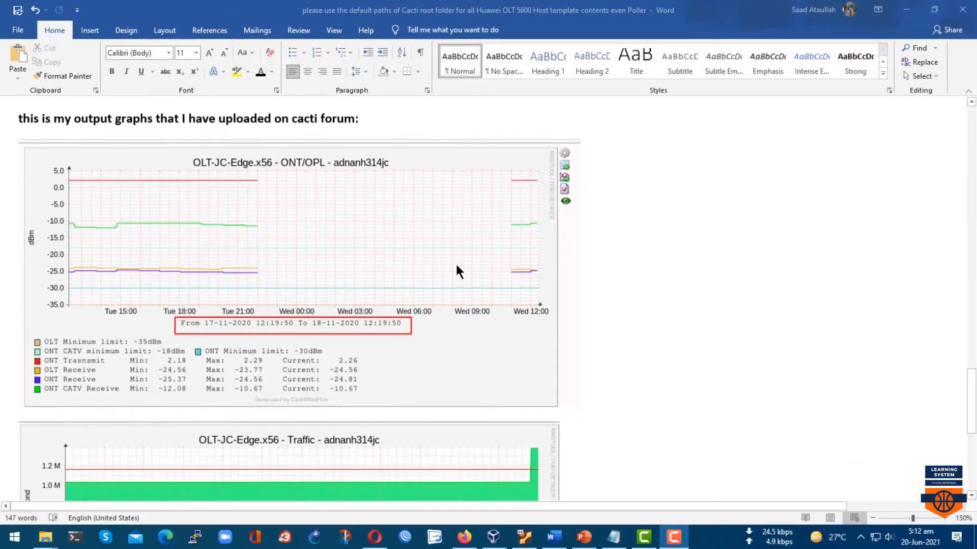
Scroll back to the top of the guide and outline Step1 with its forum link
scroll(450, 275, "up", 11)
scroll(451, 279, "up", 20)
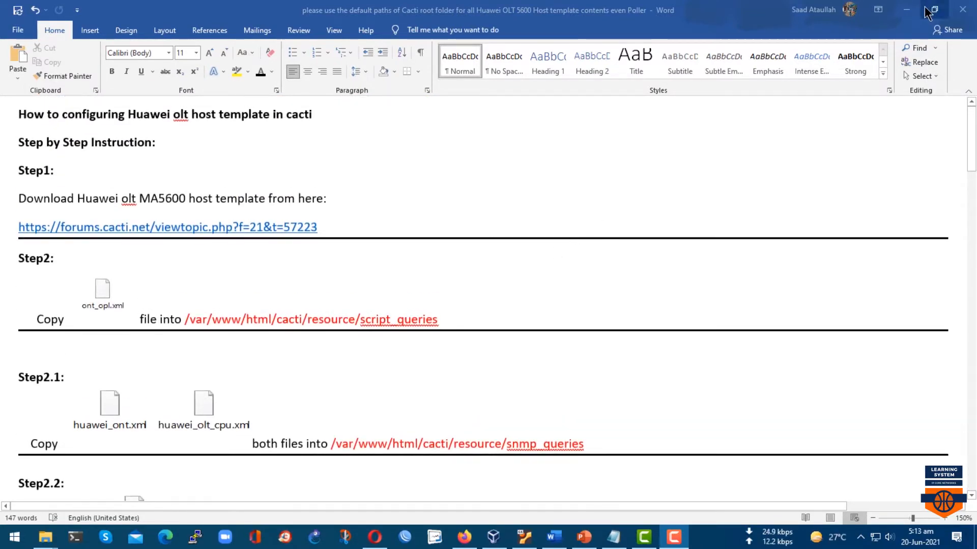
left_click_drag(7, 162, 70, 183)
key("Escape")
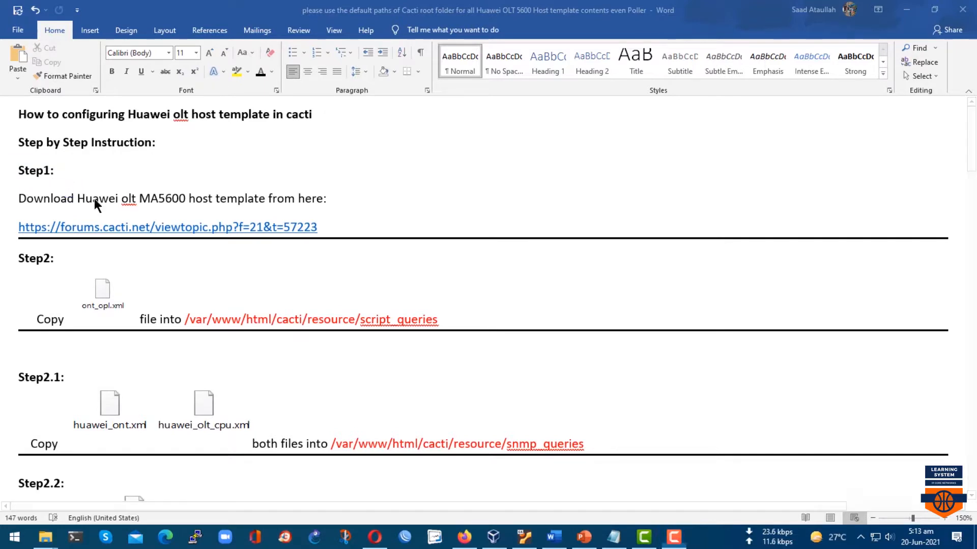
double_click(328, 227)
Open the Cacti forum topic on the Huawei template and download ma5600_template.zip
left_click(906, 10)
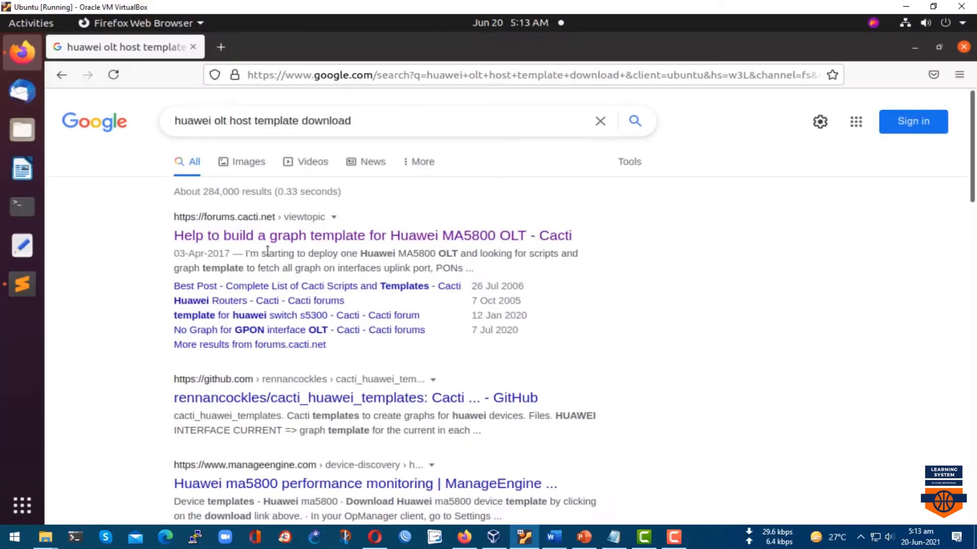
left_click(126, 246)
left_click(126, 246)
left_click(250, 238)
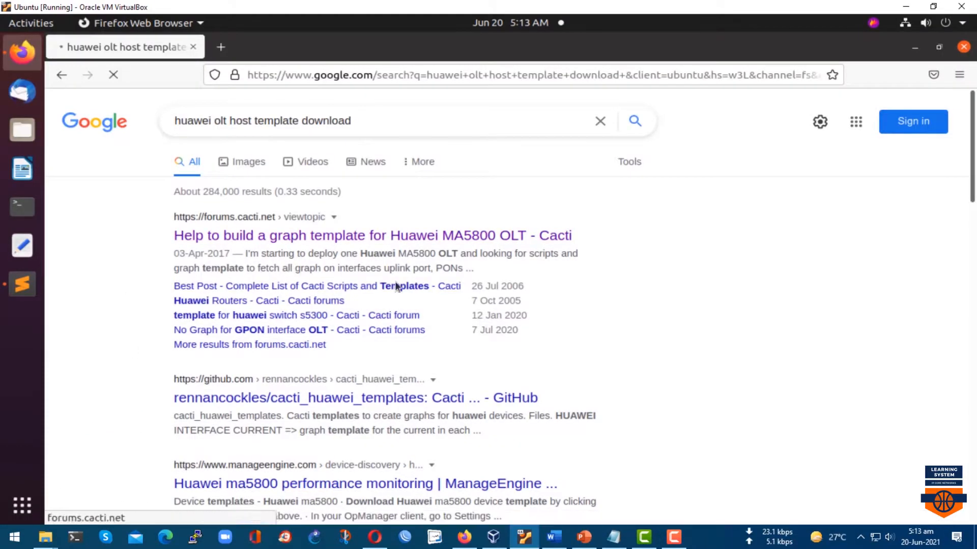
scroll(423, 366, "down", 8)
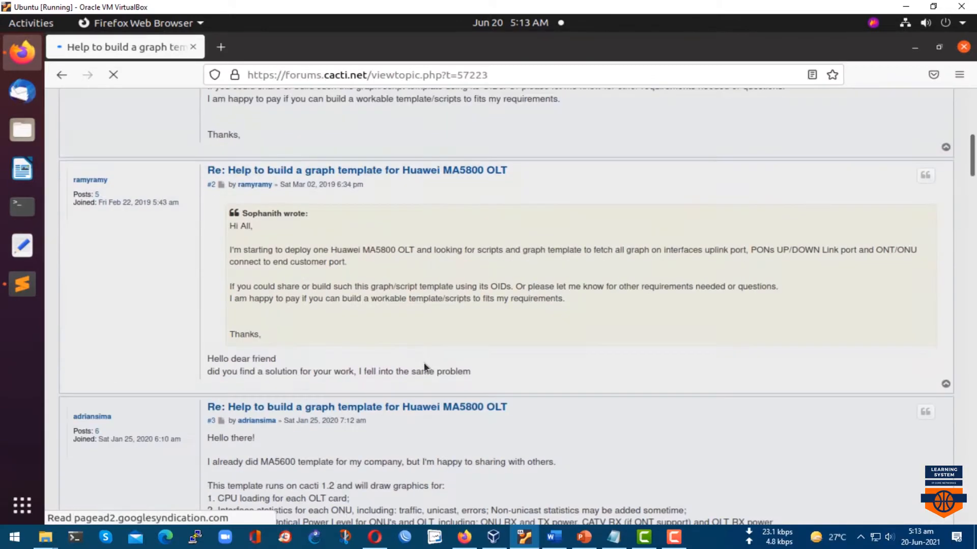
scroll(422, 362, "down", 10)
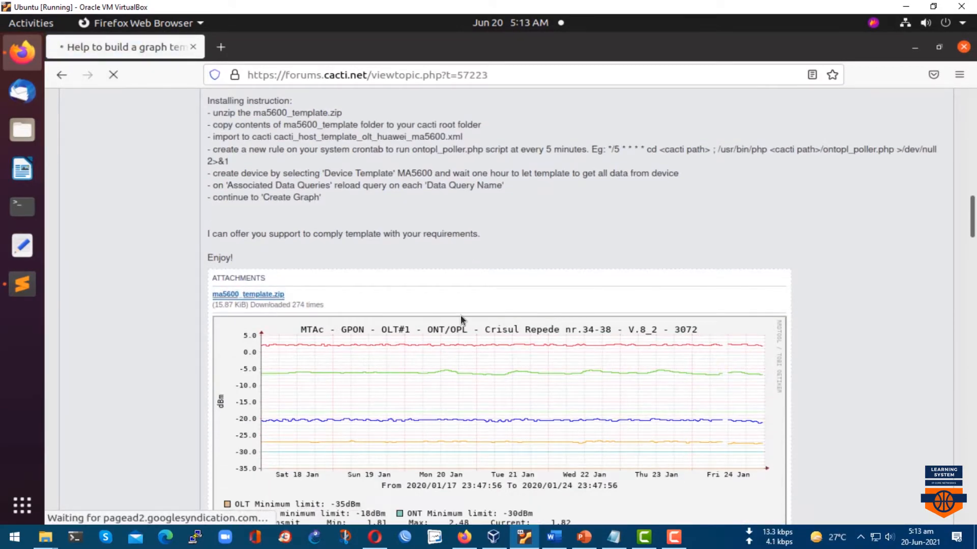
left_click(645, 376)
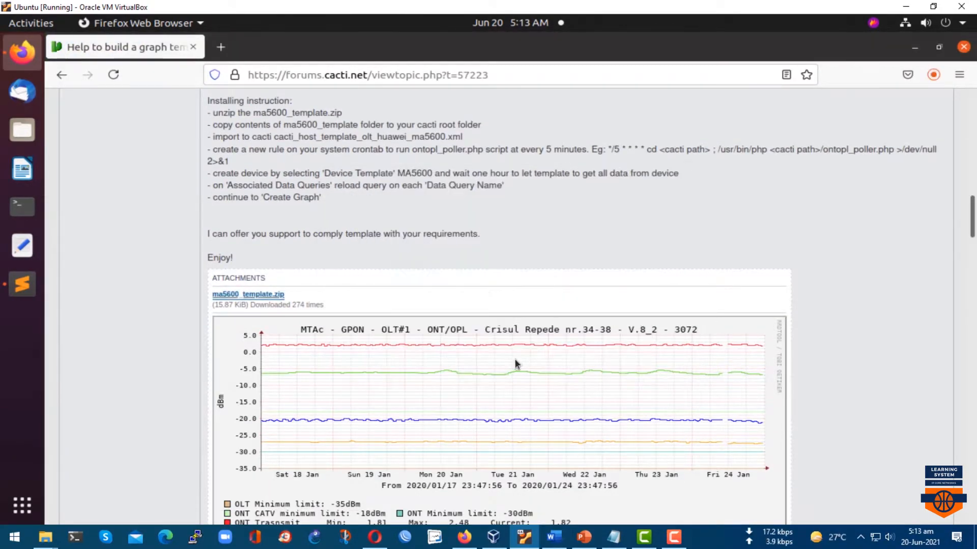
Save the cacti-1.sql.txt attachment and show the finished downloads list
scroll(358, 338, "down", 15)
scroll(358, 338, "down", 3)
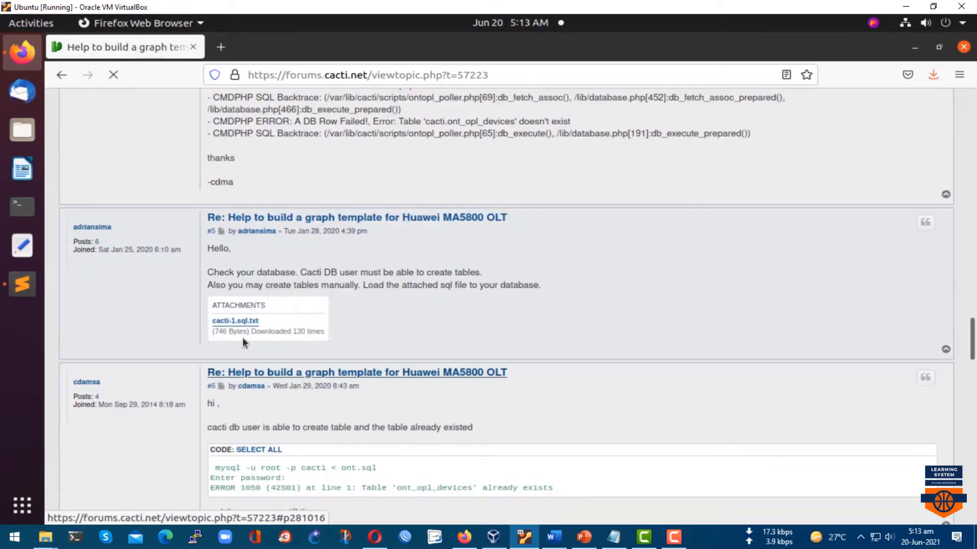
left_click(235, 320)
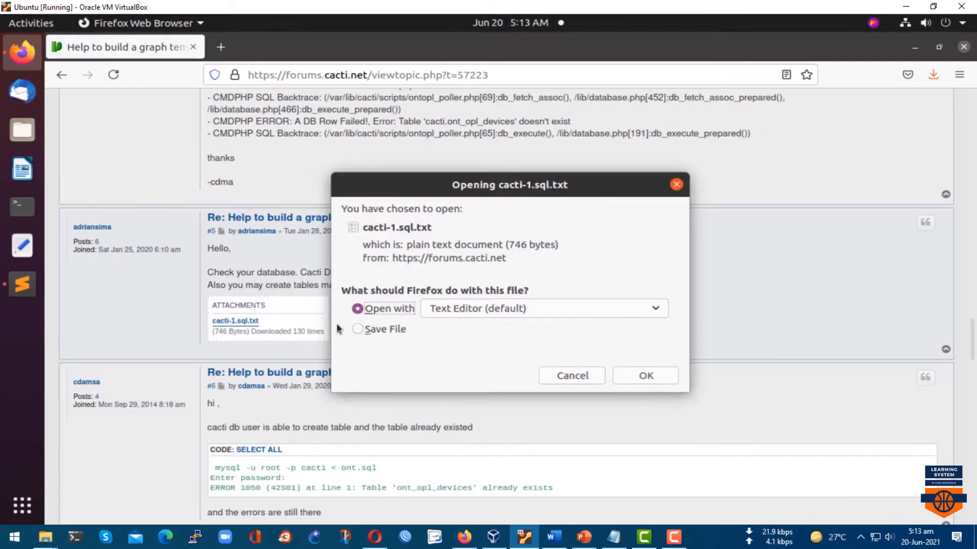
key("Down")
key("Return")
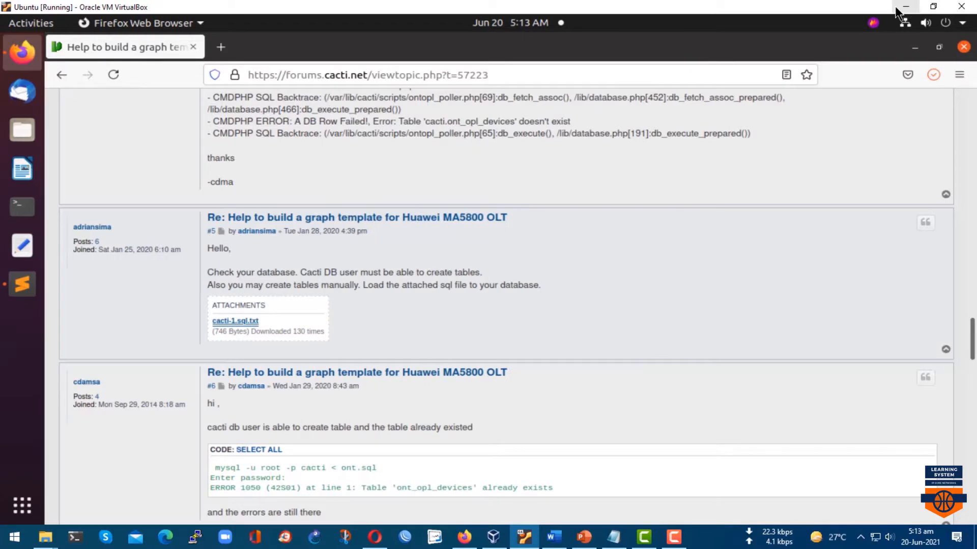
left_click(933, 76)
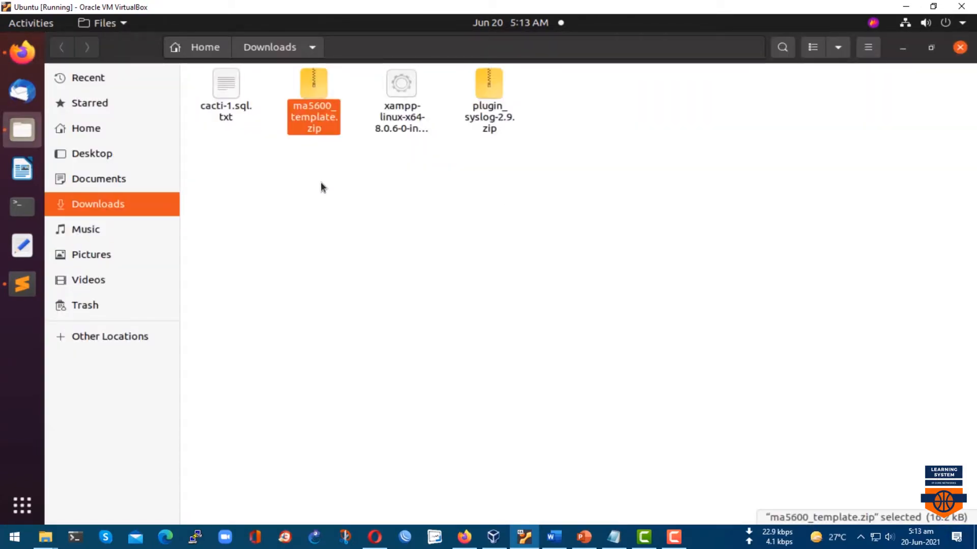
Rename cacti-1.sql.txt to ont.sql.txt
right_click(228, 90)
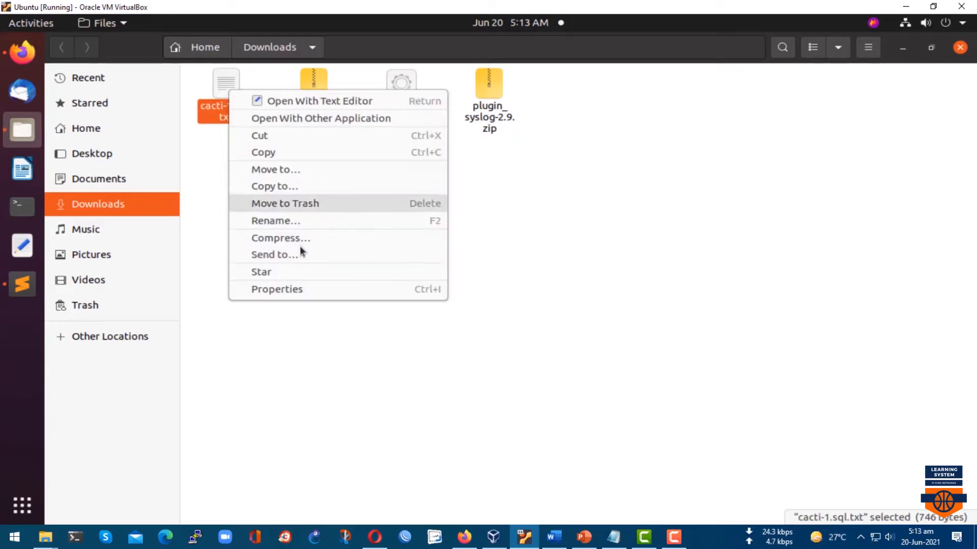
left_click(282, 220)
left_click(178, 168)
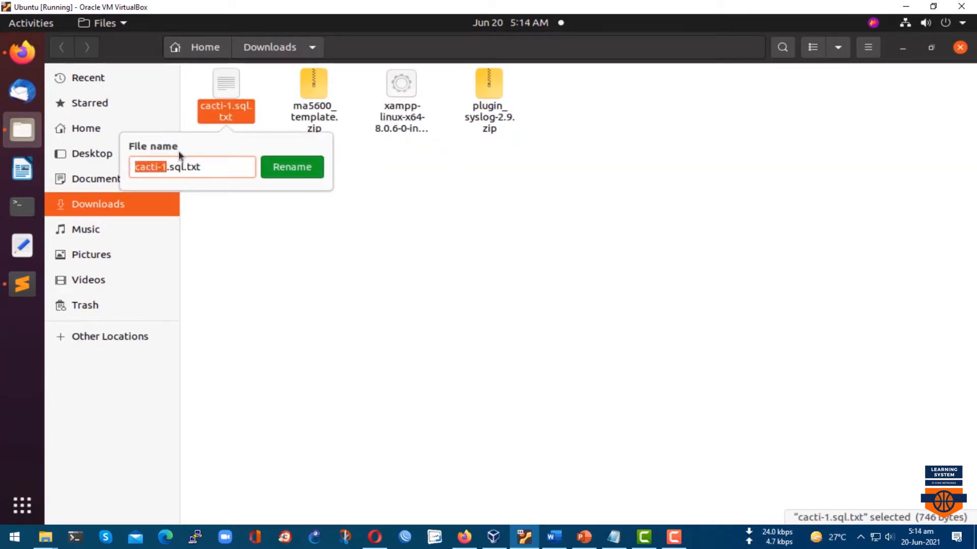
type("ont")
left_click(300, 170)
Extract ma5600_template.zip into Downloads and open its scripts folder
right_click(322, 106)
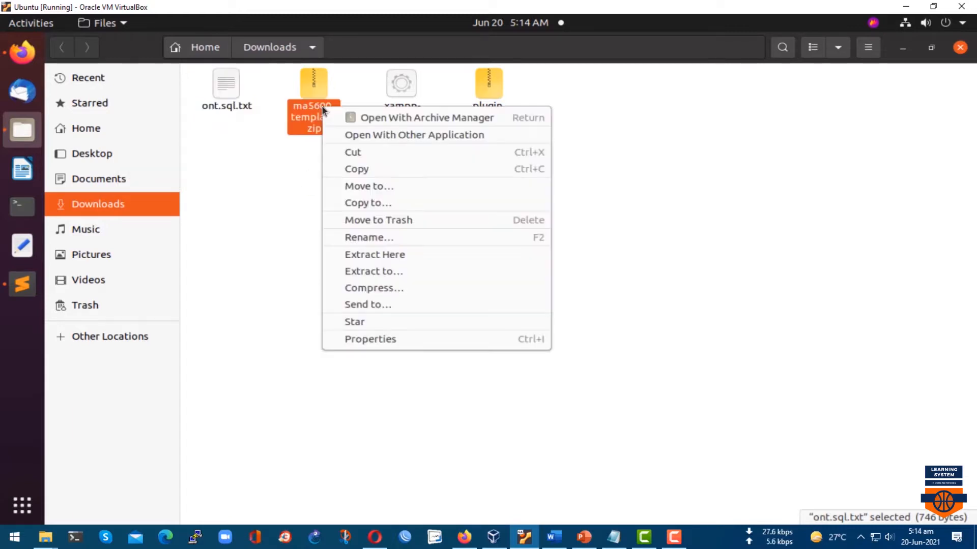
left_click(388, 254)
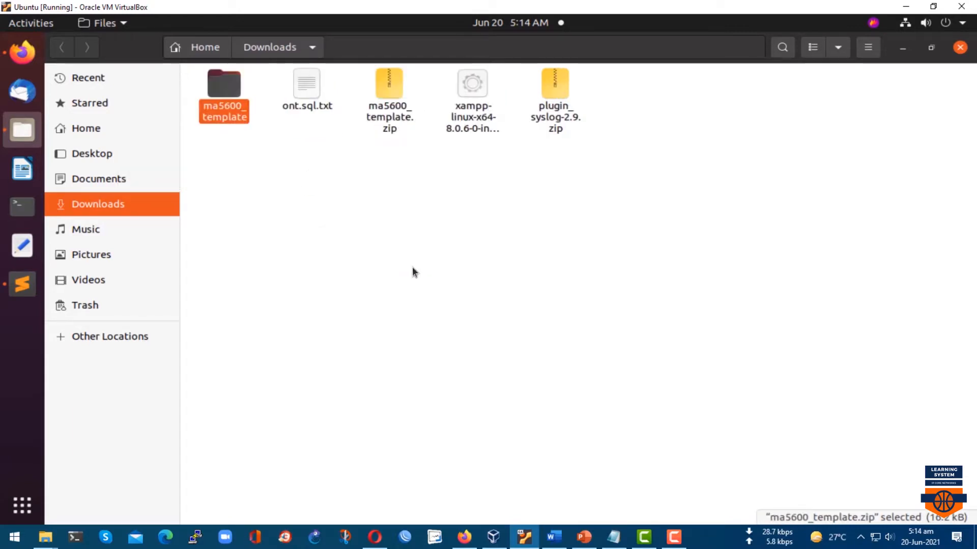
double_click(225, 97)
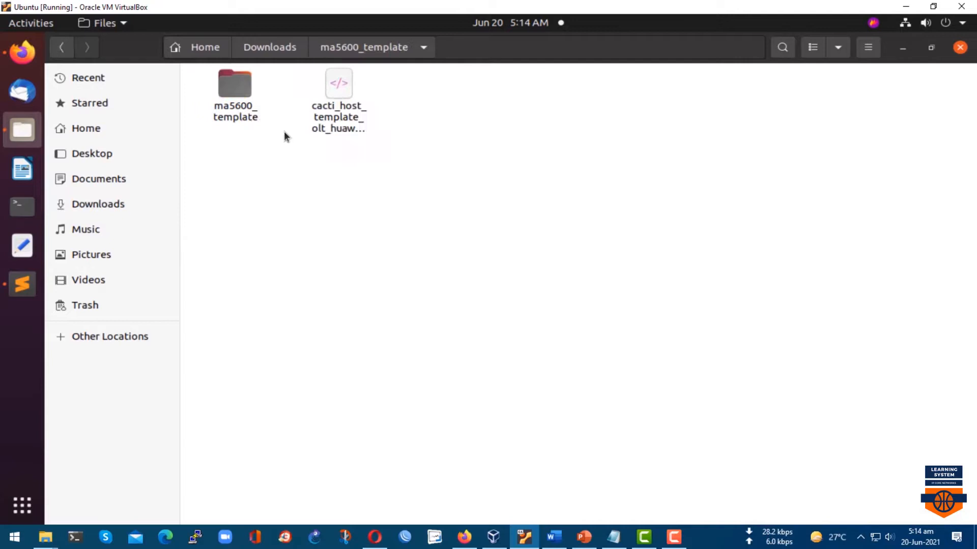
double_click(229, 89)
double_click(332, 97)
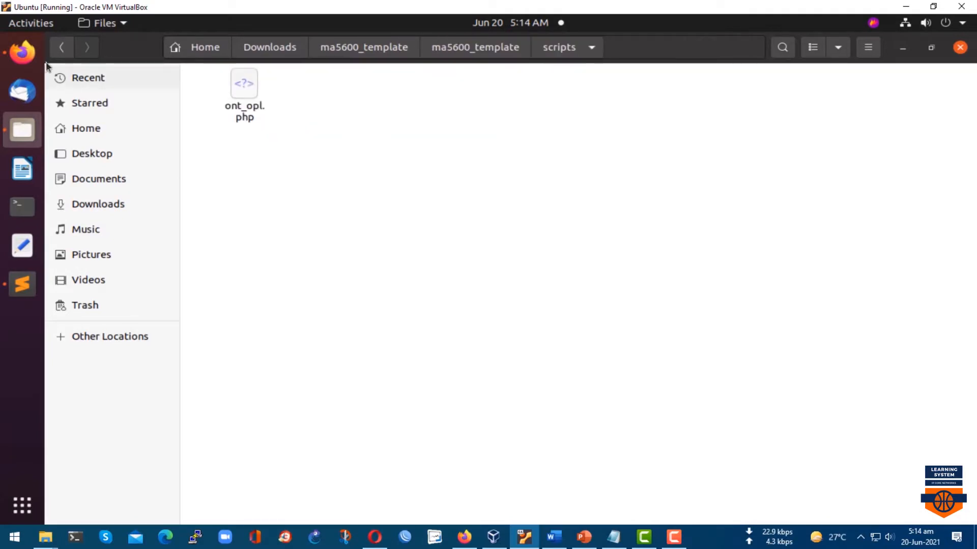
Browse the template's resource folder into script_queries, then snmp_queries
left_click(61, 47)
left_click(61, 46)
double_click(229, 90)
double_click(229, 89)
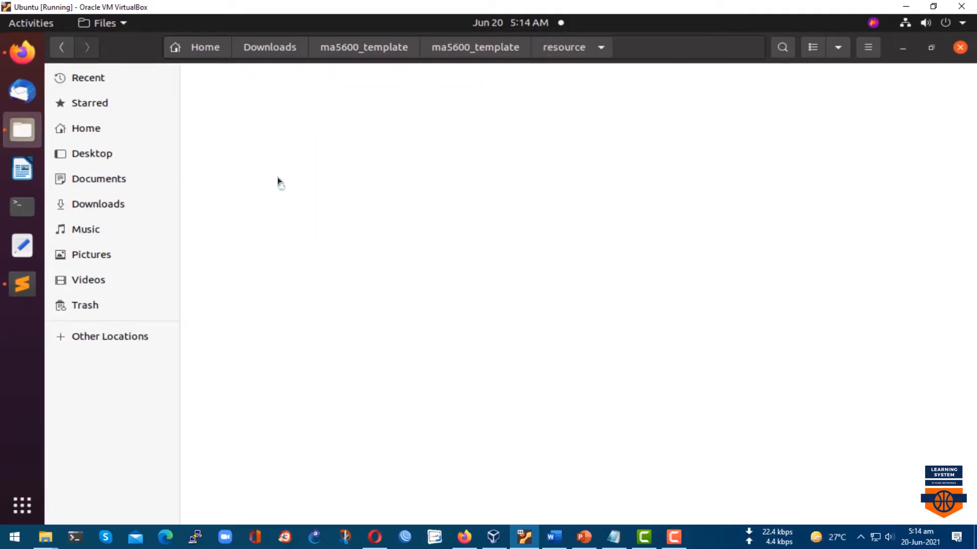
double_click(234, 99)
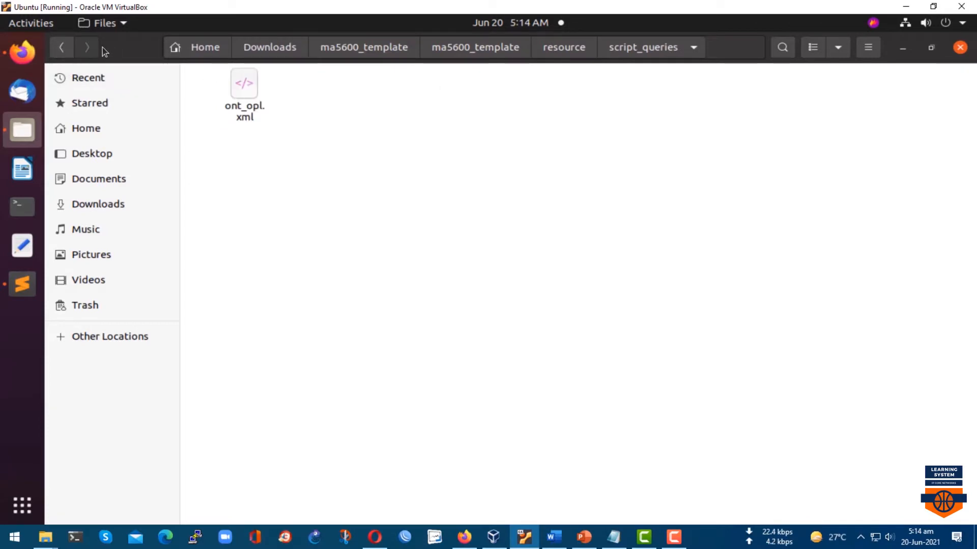
left_click(61, 47)
double_click(347, 105)
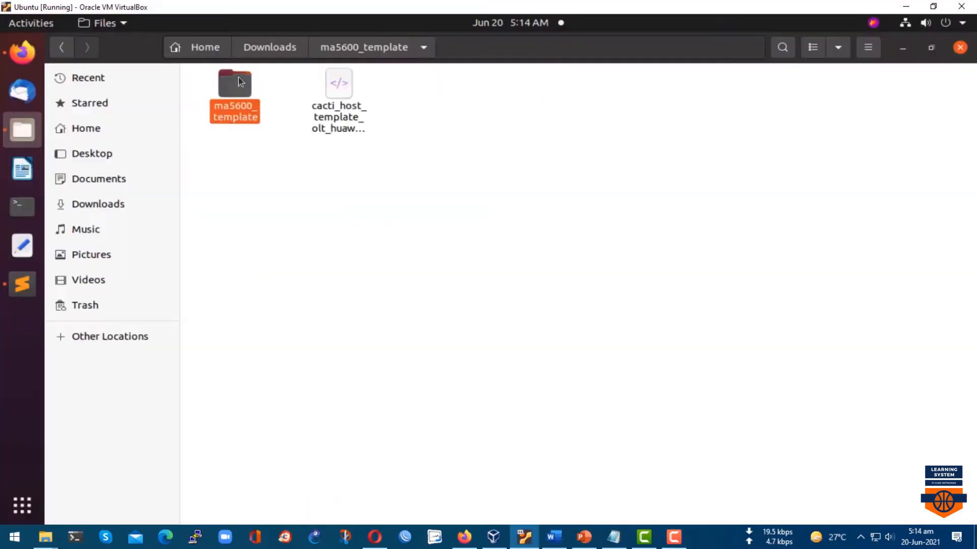
Copy ont_opl.xml from the template's resource/script_queries folder
double_click(230, 89)
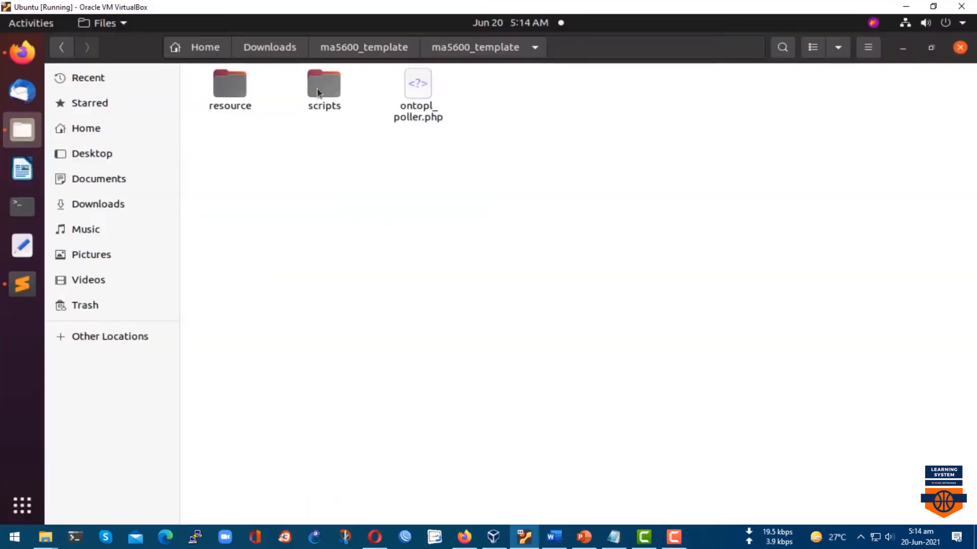
double_click(228, 91)
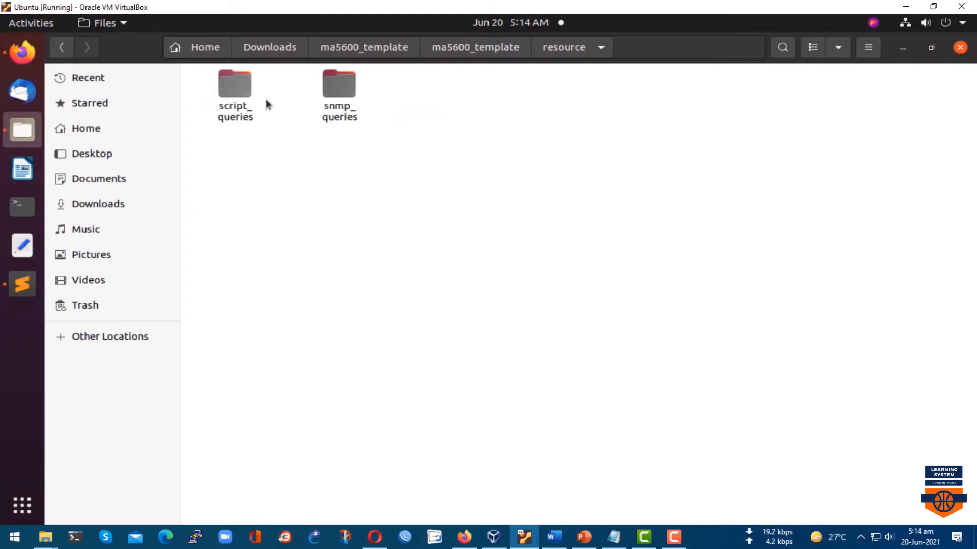
double_click(240, 91)
right_click(238, 89)
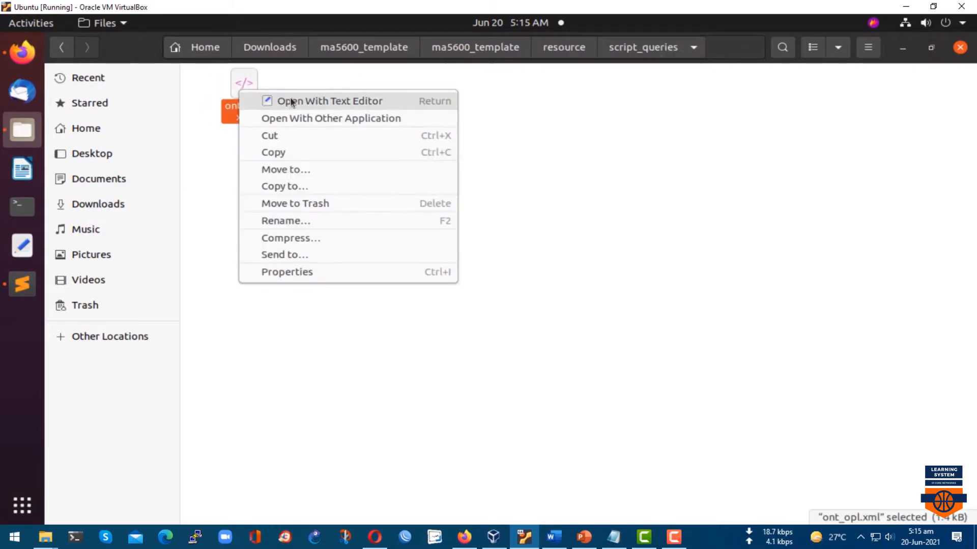
left_click(292, 152)
Navigate to /var/www/html/cacti/resource/script_queries in the root filesystem
left_click(92, 337)
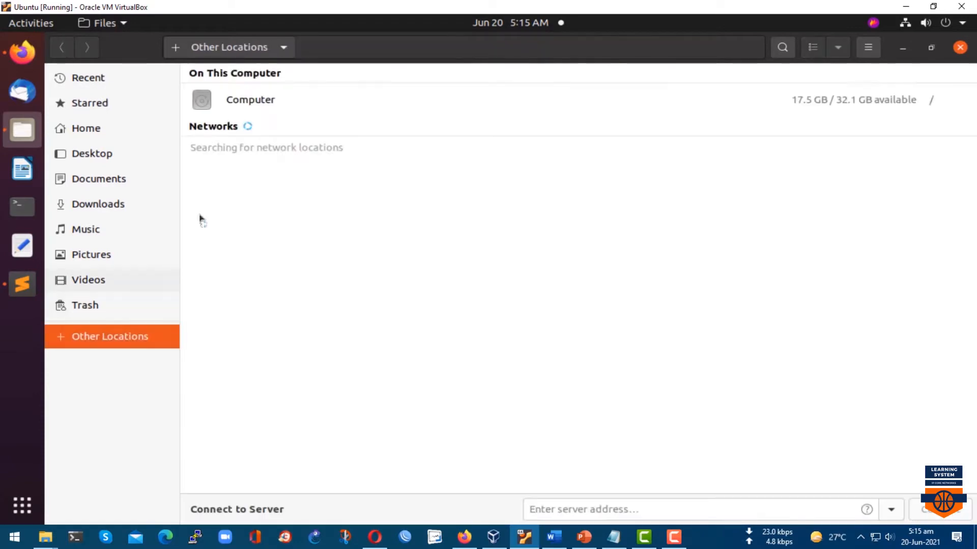
left_click(242, 106)
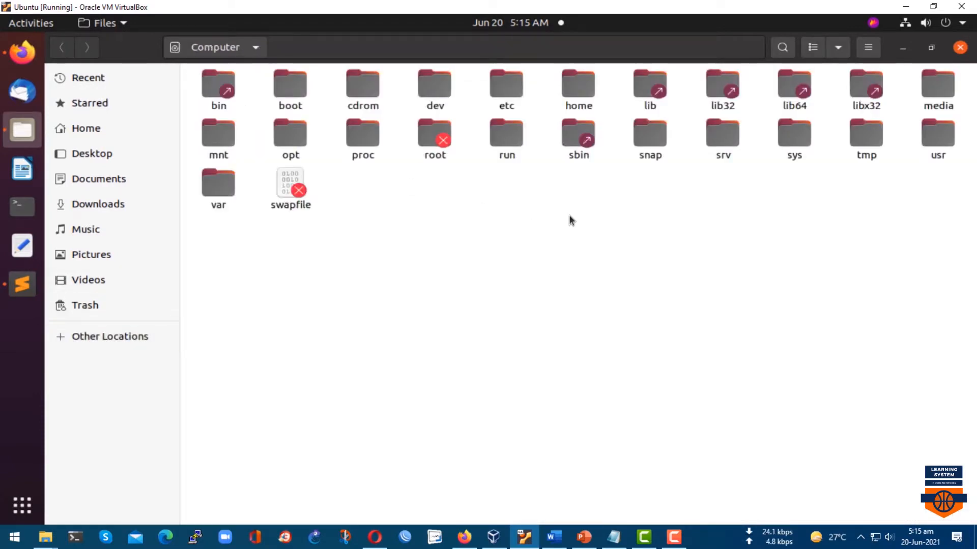
double_click(213, 192)
double_click(507, 136)
double_click(269, 99)
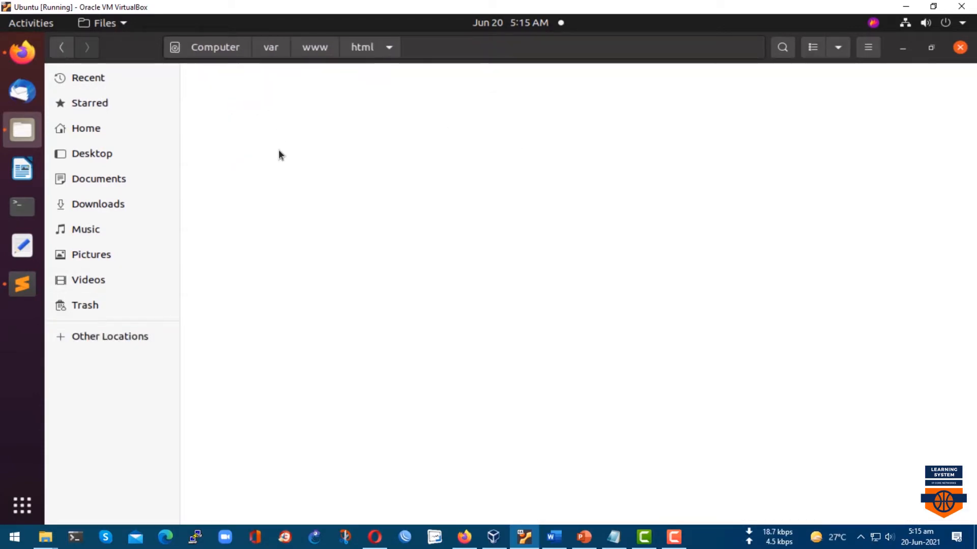
double_click(239, 91)
double_click(291, 140)
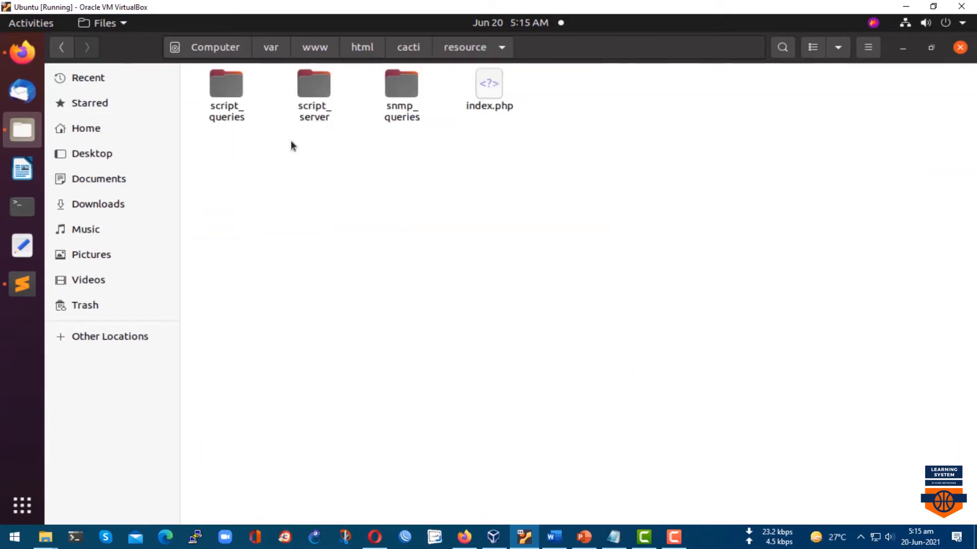
double_click(224, 84)
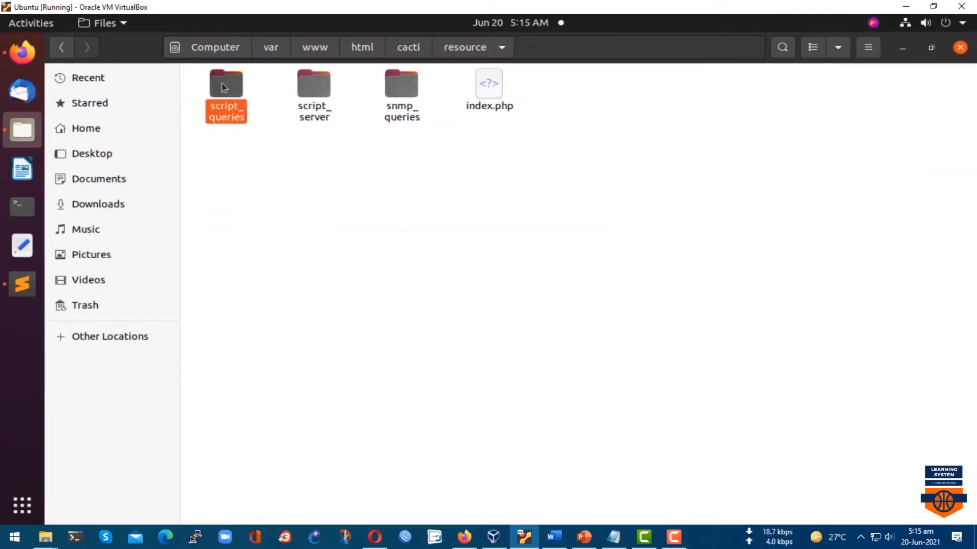
right_click(484, 225)
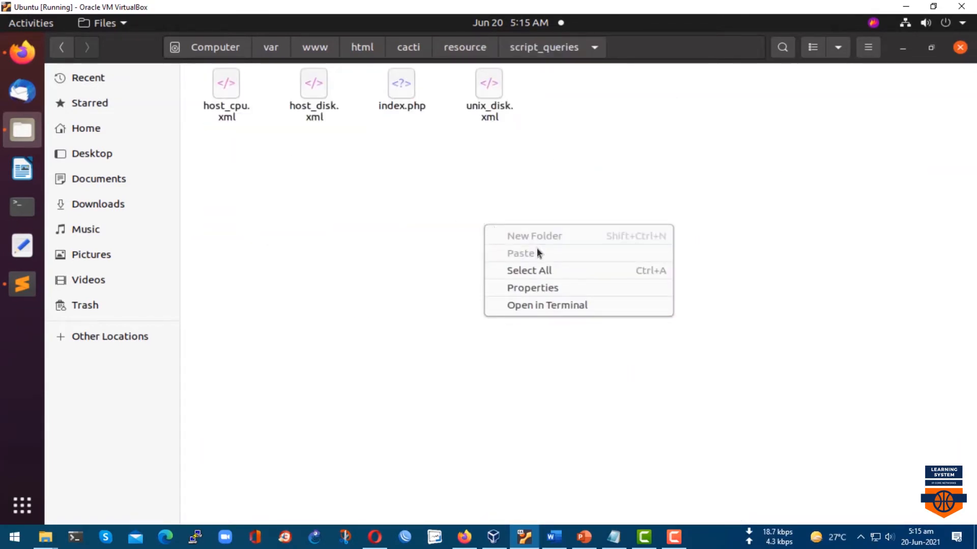
left_click(366, 285)
Launch Terminal and get a root shell with sudo -i and the account password
left_click(22, 206)
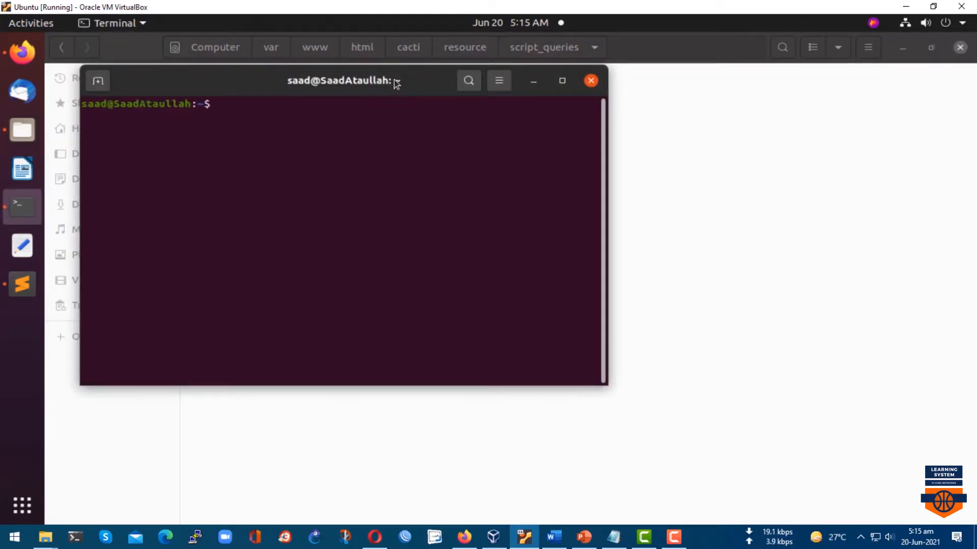
left_click_drag(396, 83, 602, 182)
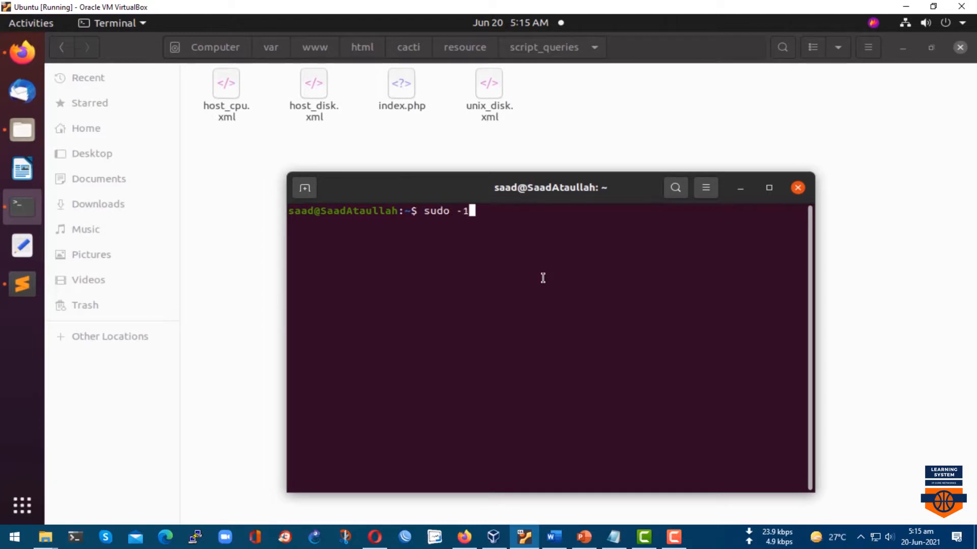
type("sudo -1")
key("Return")
type("sudo -i")
key("Return")
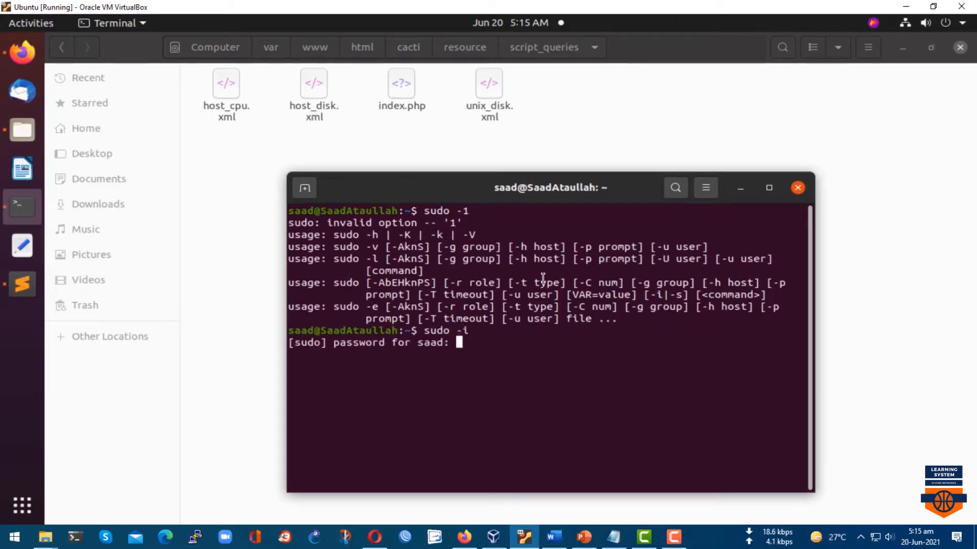
key("Return")
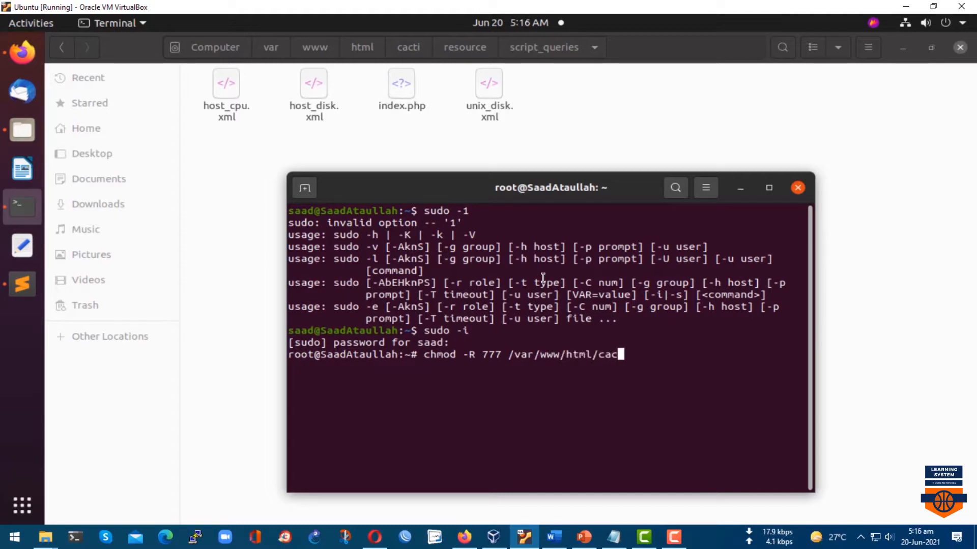
Run chmod -R 777 /var/www/html/cacti/ to open up the Cacti folder permissions
type("re")
key("Tab")
key("Tab")
key("BackSpace")
key("BackSpace")
key("Return")
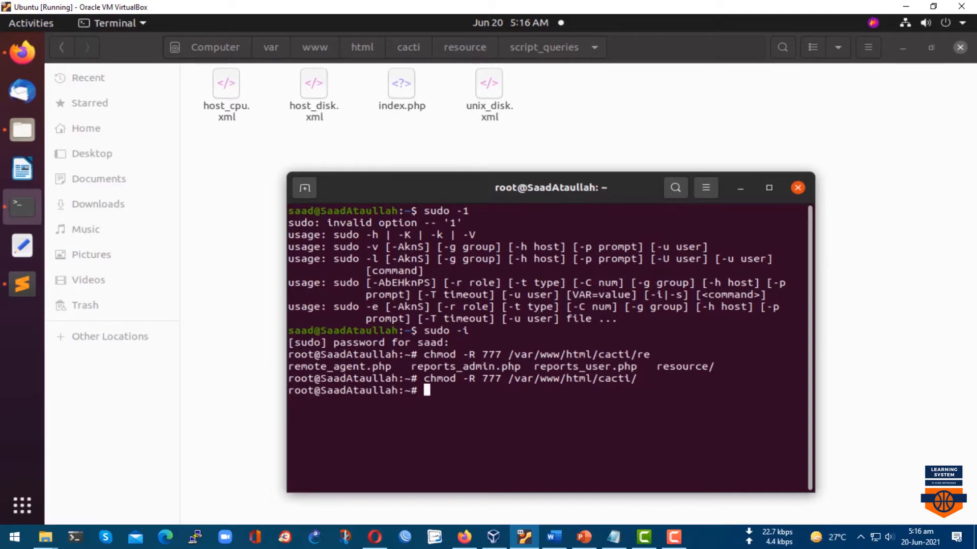
left_click(739, 189)
Paste ont_opl.xml into /var/www/html/cacti/resource/script_queries
right_click(525, 187)
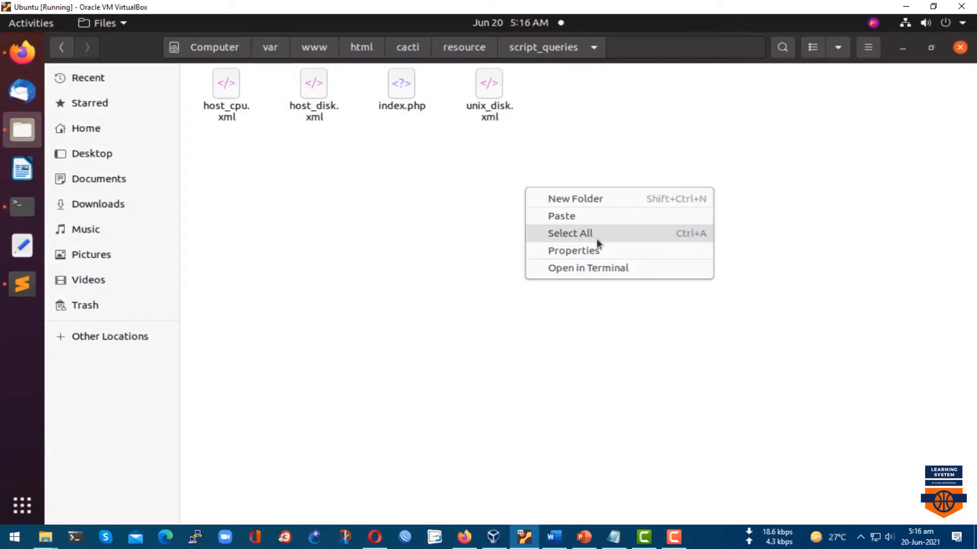
left_click(562, 218)
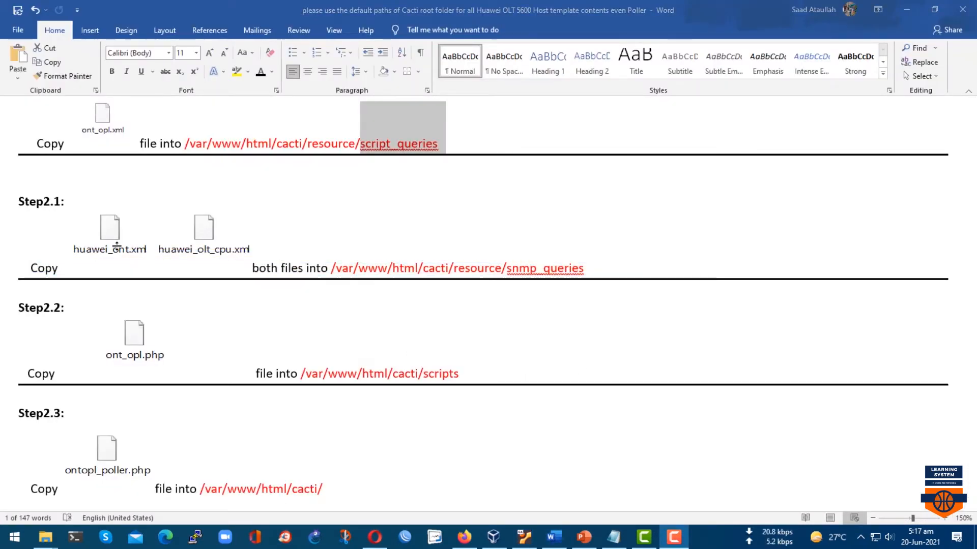
mouse_move(80, 203)
left_mouse_down()
mouse_move(268, 278)
mouse_move(262, 261)
left_mouse_up()
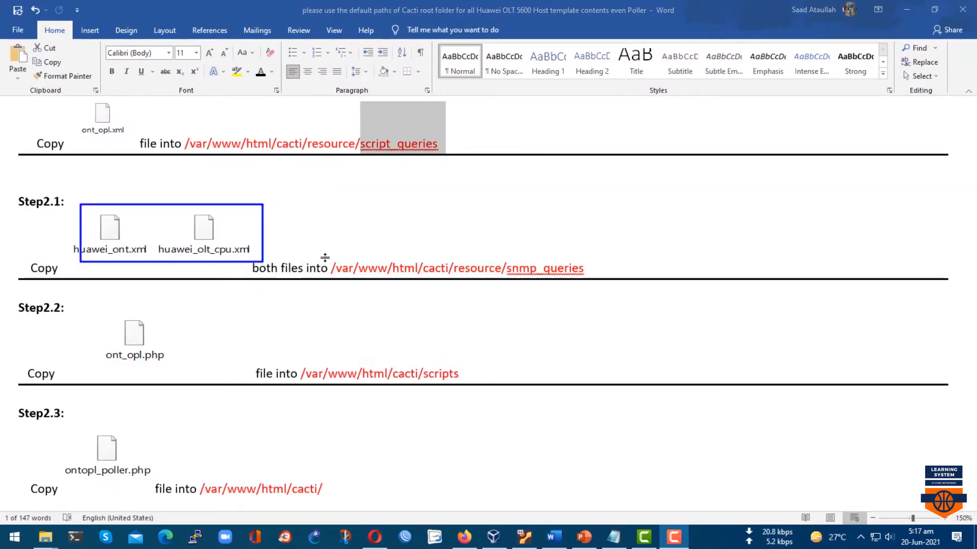
left_click_drag(325, 258, 616, 283)
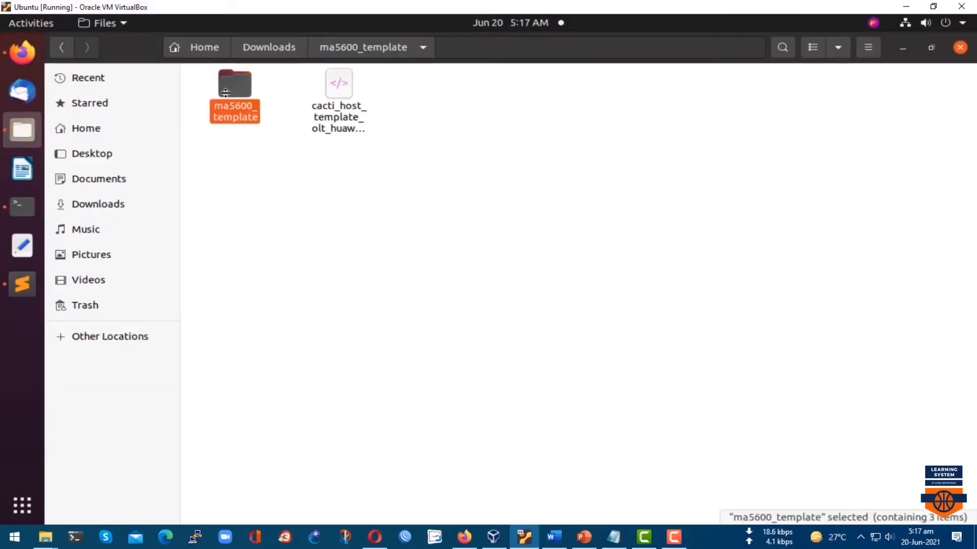
Copy huawei_olt_cpu.xml and huawei_ont.xml from the template's resource/snmp_queries folder
double_click(233, 87)
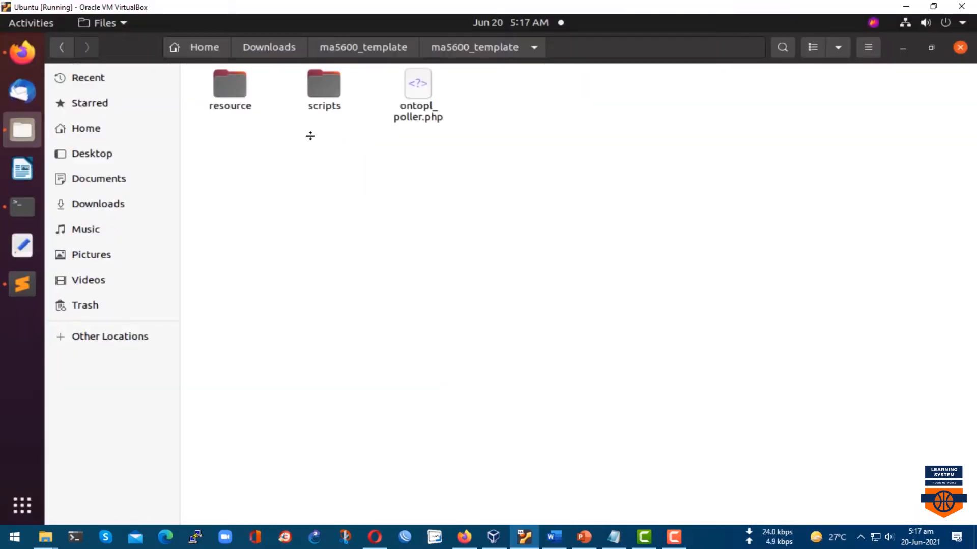
double_click(237, 95)
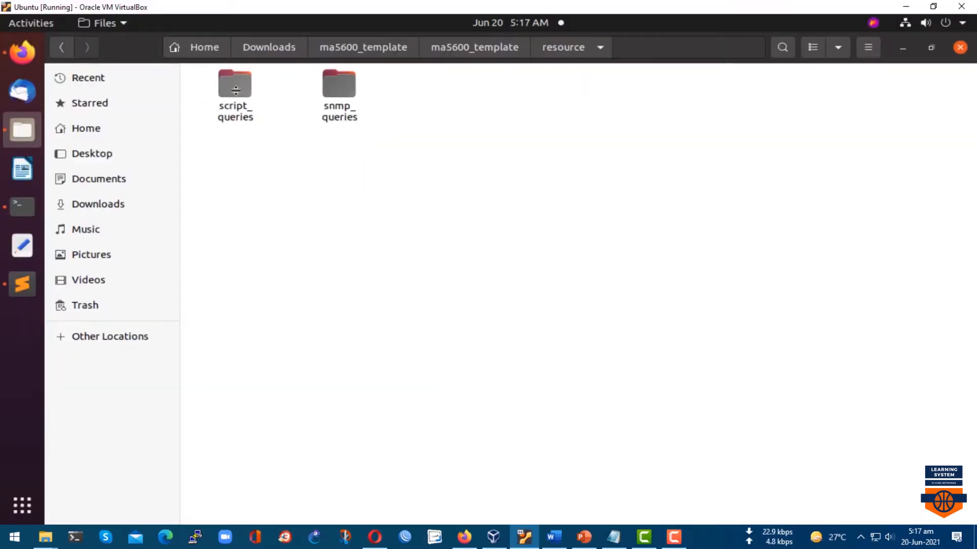
double_click(245, 90)
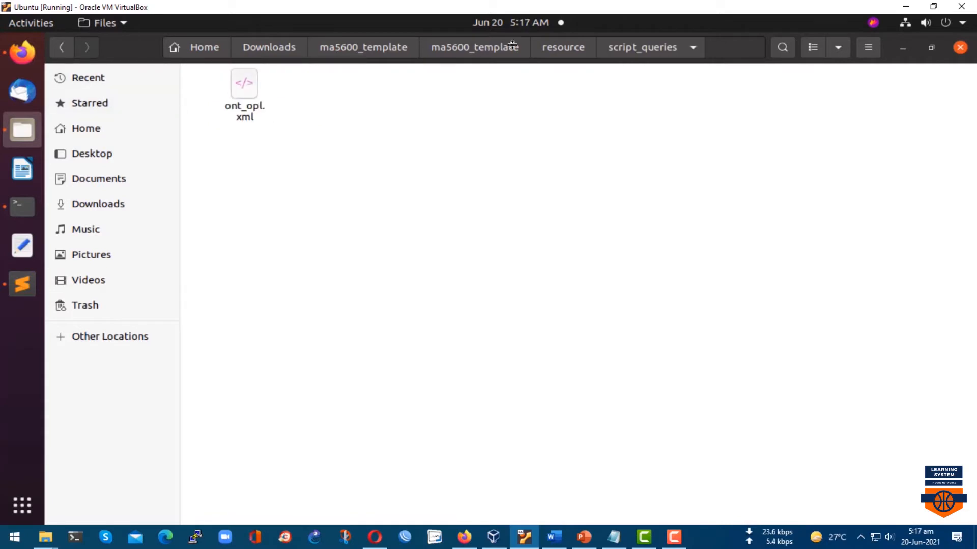
left_click(562, 47)
double_click(338, 86)
left_click_drag(416, 76, 231, 115)
right_click(231, 116)
left_click(275, 197)
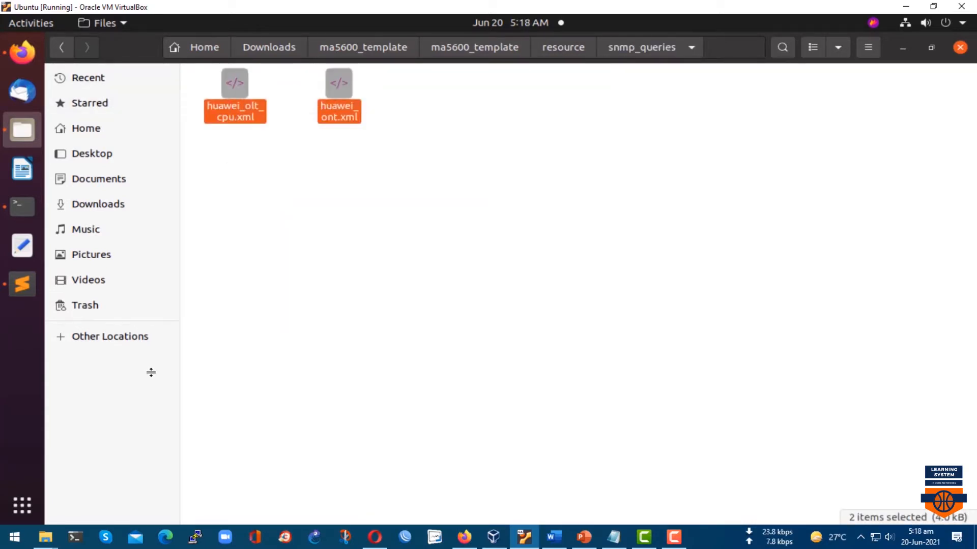
Navigate to /var/www/html/cacti/resource in the root filesystem
left_click(122, 340)
left_click(268, 98)
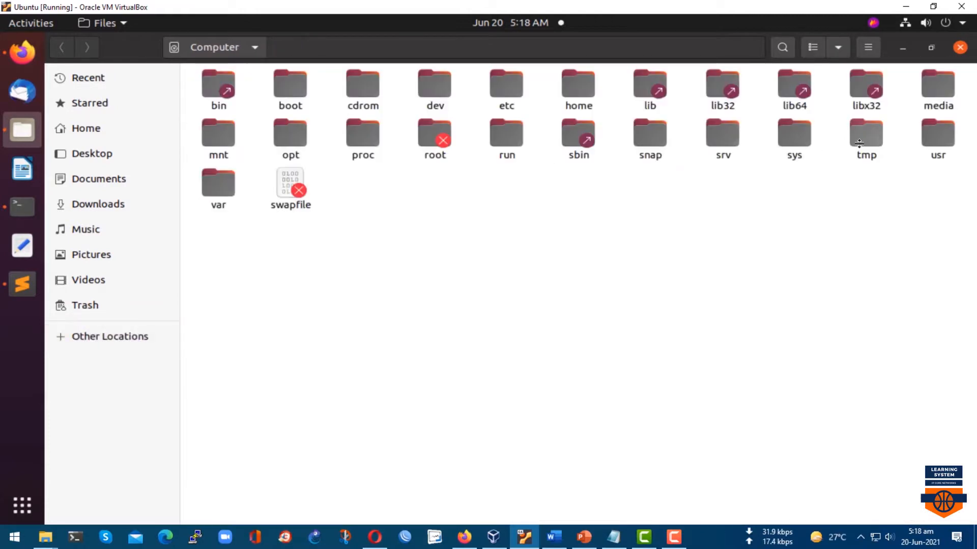
double_click(224, 191)
double_click(506, 133)
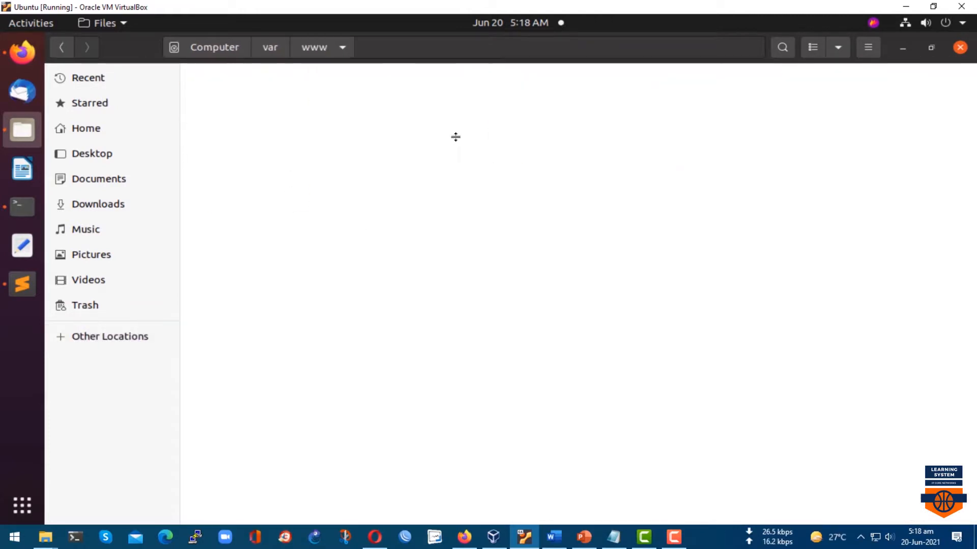
left_click(238, 97)
double_click(239, 97)
double_click(237, 94)
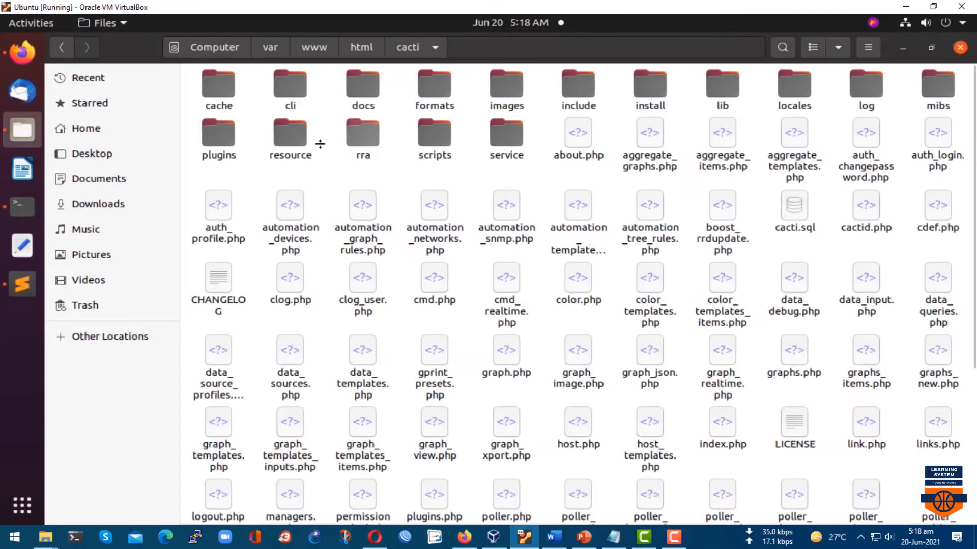
left_click(302, 146)
double_click(302, 146)
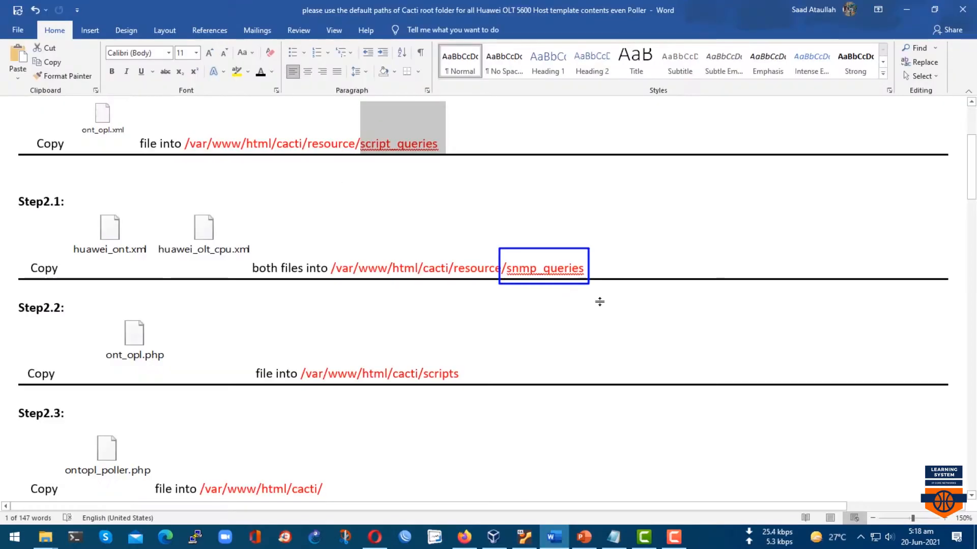
Paste both huawei XML files into Cacti's resource/snmp_queries folder
key("Escape")
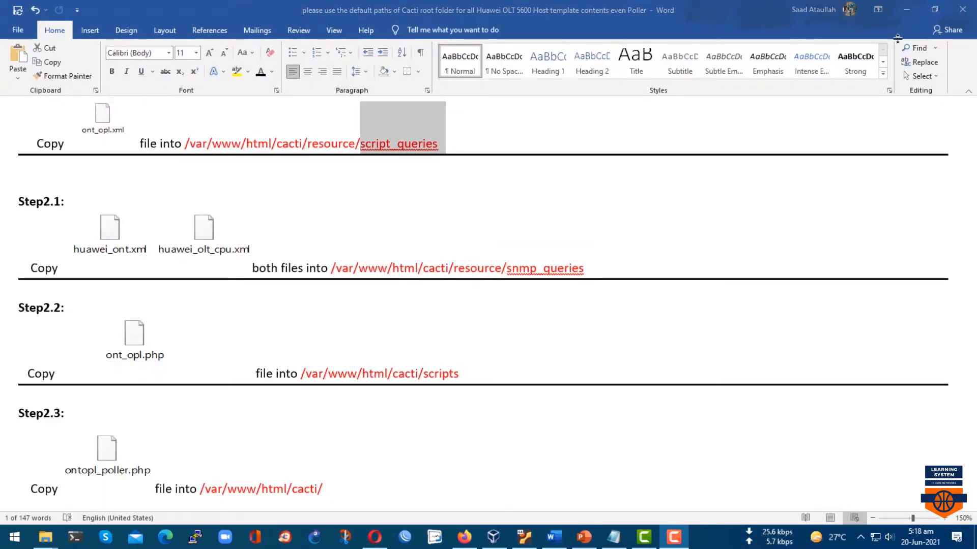
left_click(905, 9)
double_click(401, 91)
right_click(430, 240)
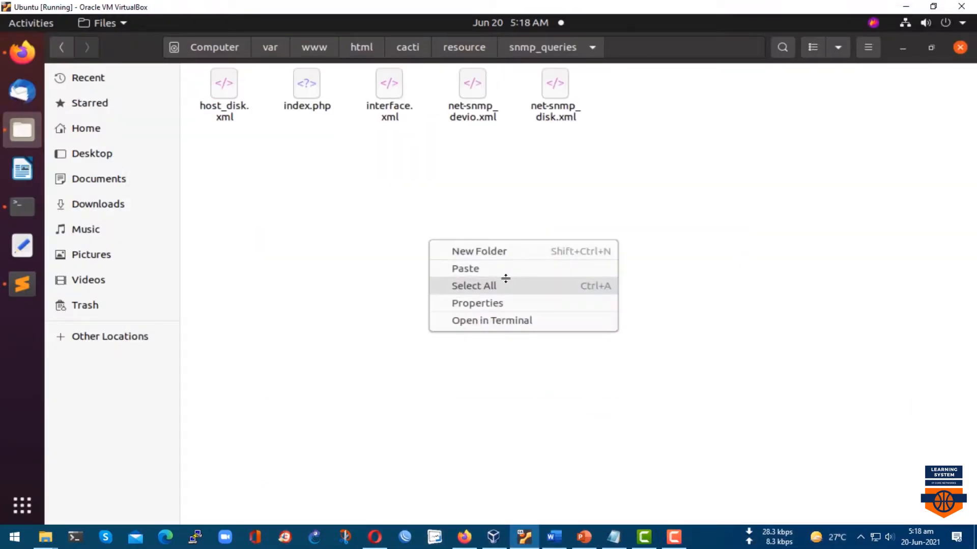
left_click(492, 272)
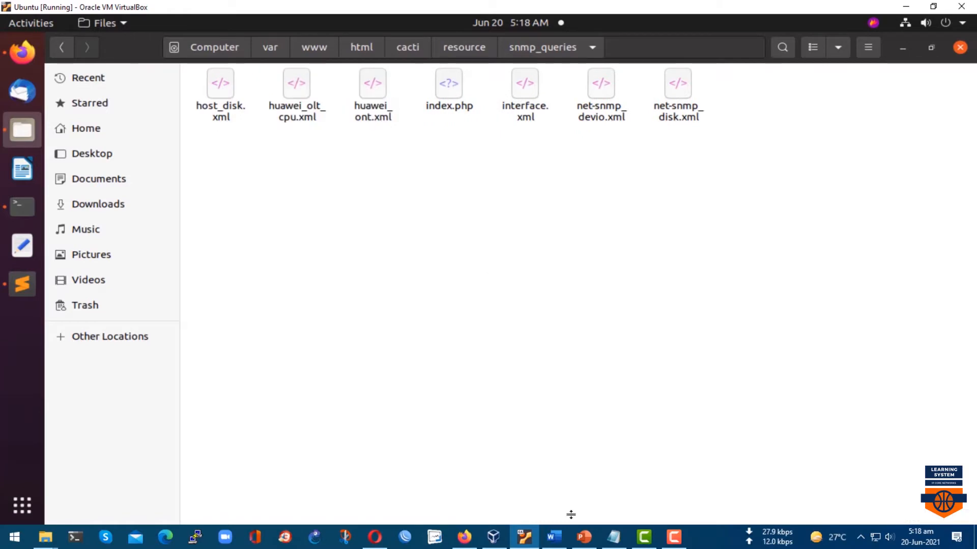
left_click(553, 536)
scroll(258, 442, "down", 5)
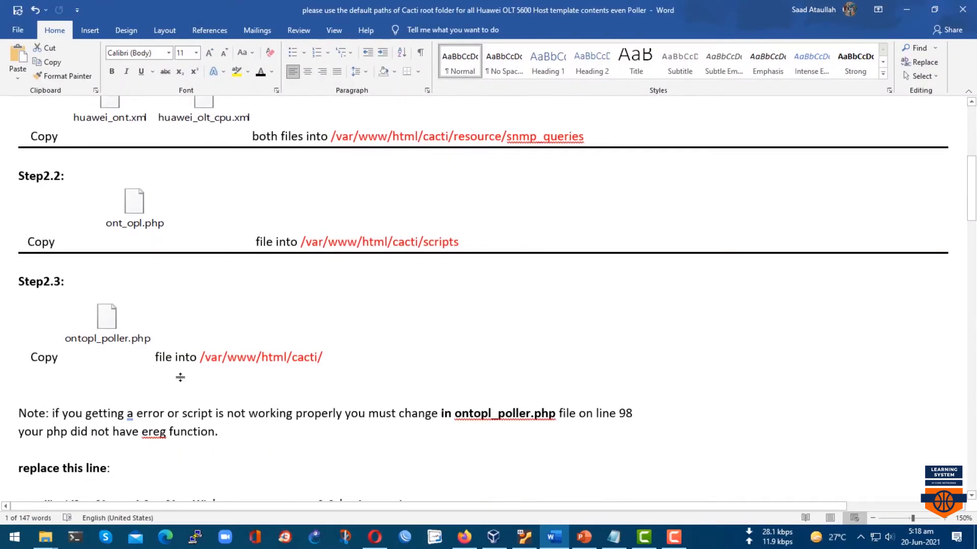
Mark the Step2.2 lines of the Word guide with the screen pen
mouse_move(8, 162)
left_mouse_down()
mouse_move(485, 279)
mouse_move(487, 259)
left_mouse_up()
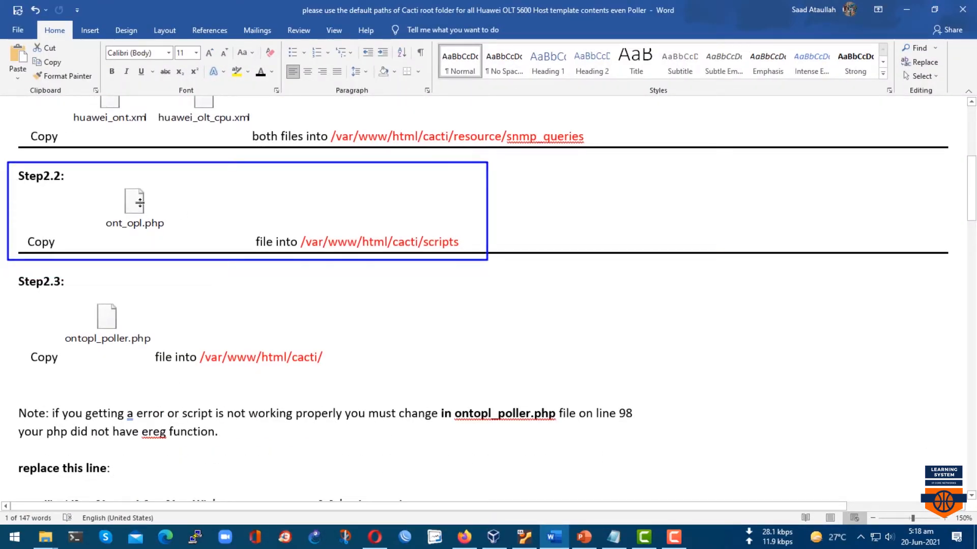
mouse_move(90, 192)
left_mouse_down()
mouse_move(262, 255)
mouse_move(237, 238)
left_mouse_up()
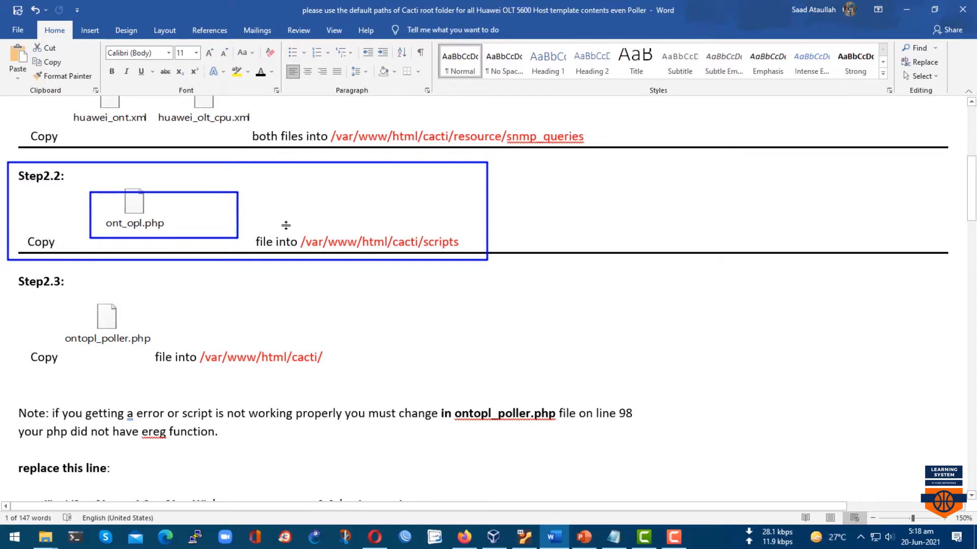
left_click_drag(291, 223, 462, 252)
key("Escape")
Copy ont_opl.php from the downloaded template's scripts folder
left_click(524, 536)
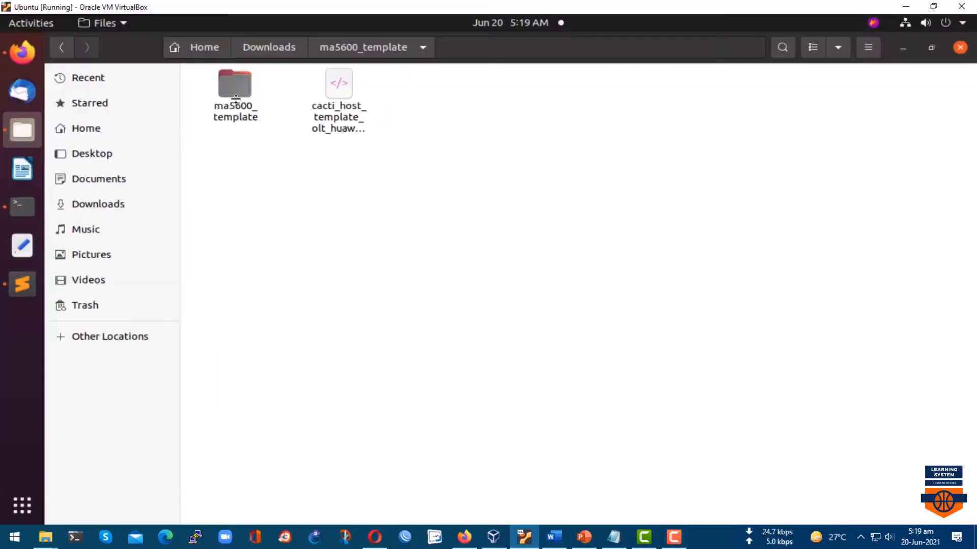
double_click(233, 94)
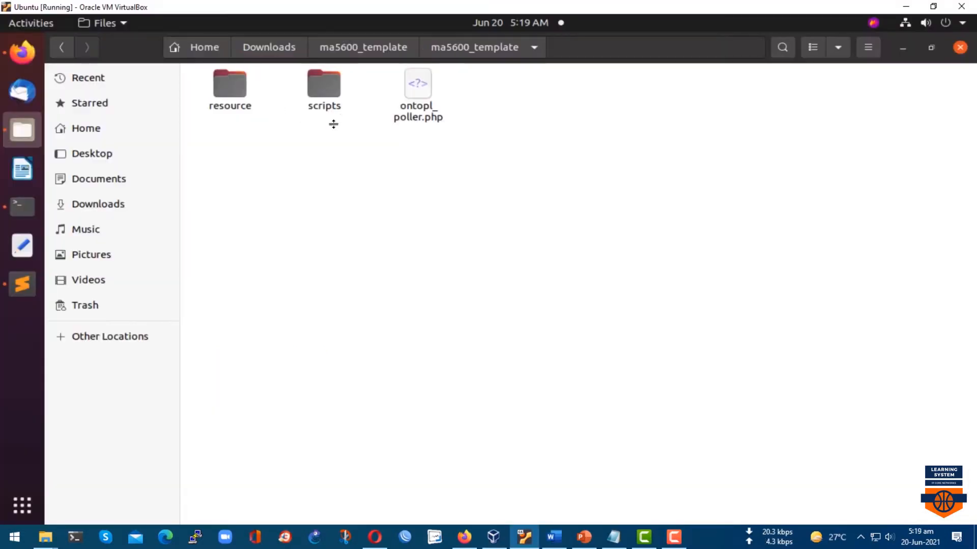
double_click(245, 96)
left_click(438, 49)
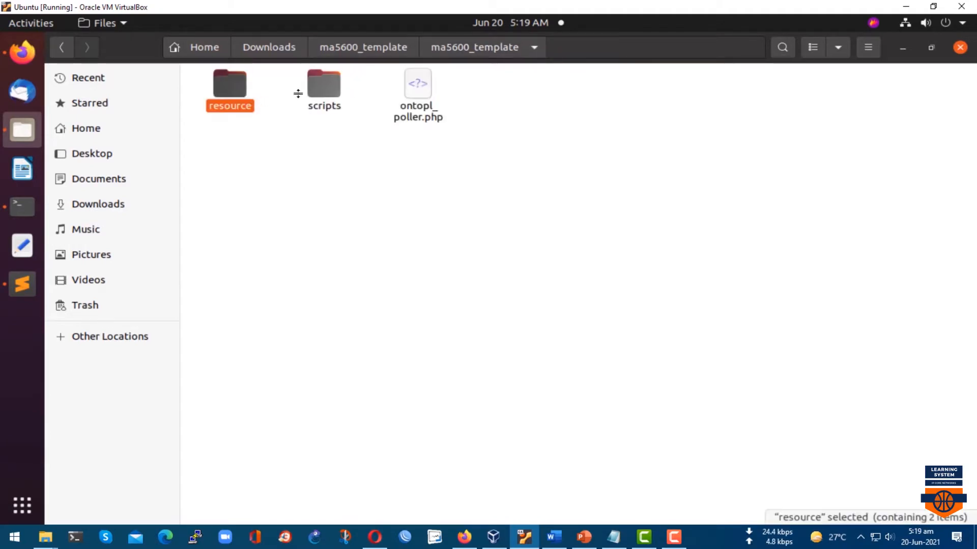
double_click(310, 84)
right_click(246, 95)
left_click(323, 156)
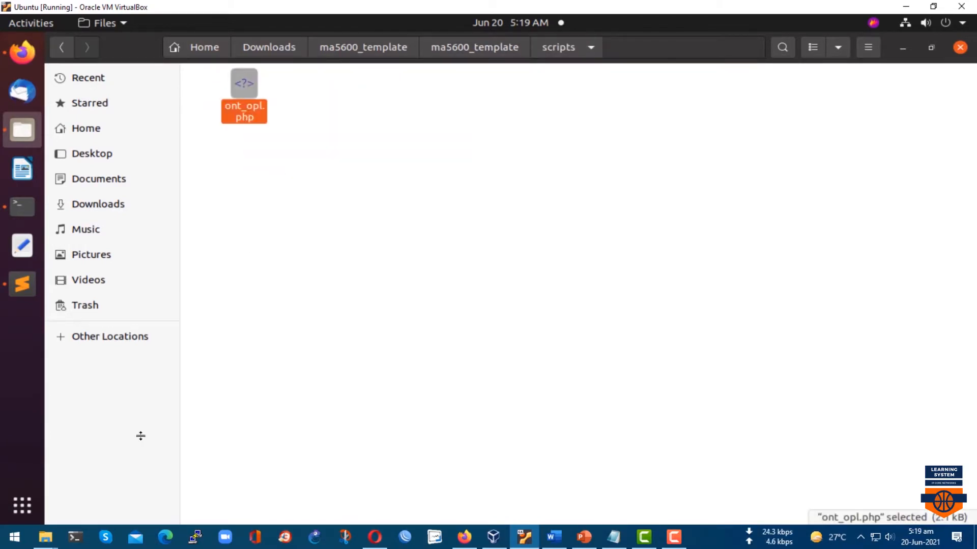
Navigate to /var/www/html/cacti/scripts in the root filesystem
left_click(109, 337)
left_click(253, 100)
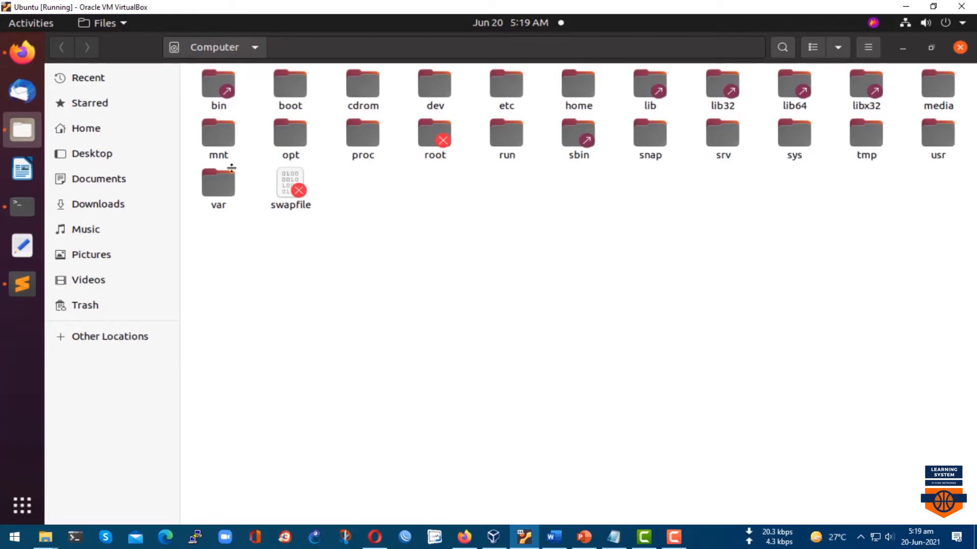
double_click(218, 184)
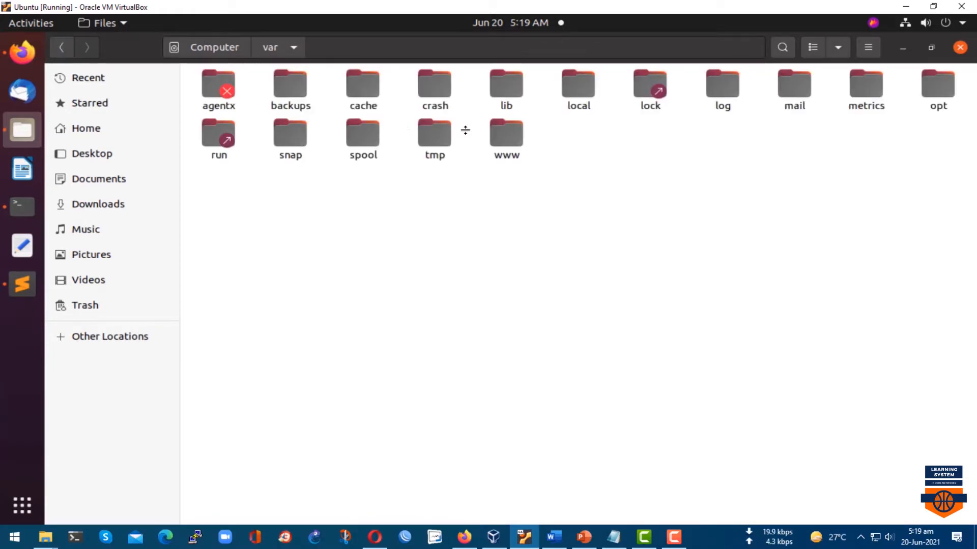
double_click(501, 134)
double_click(243, 95)
double_click(239, 92)
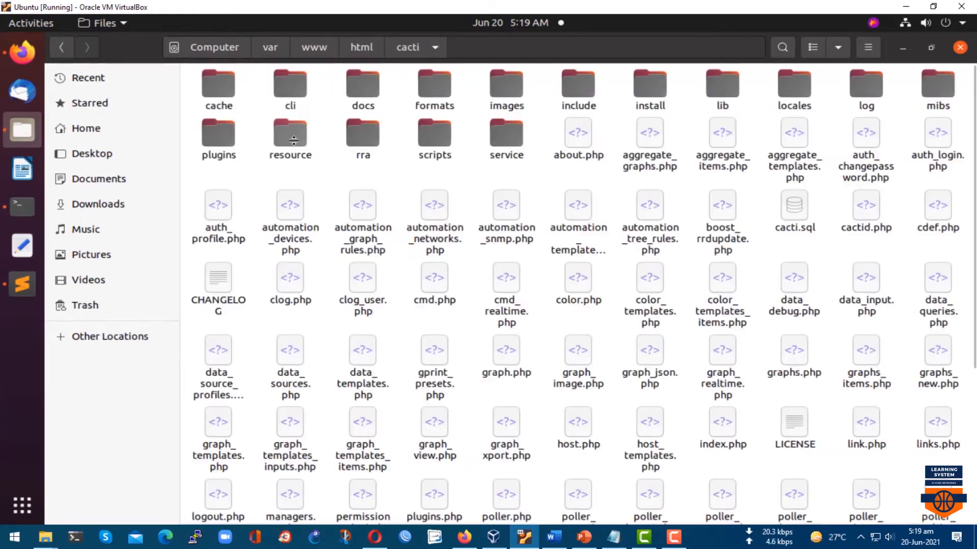
double_click(434, 133)
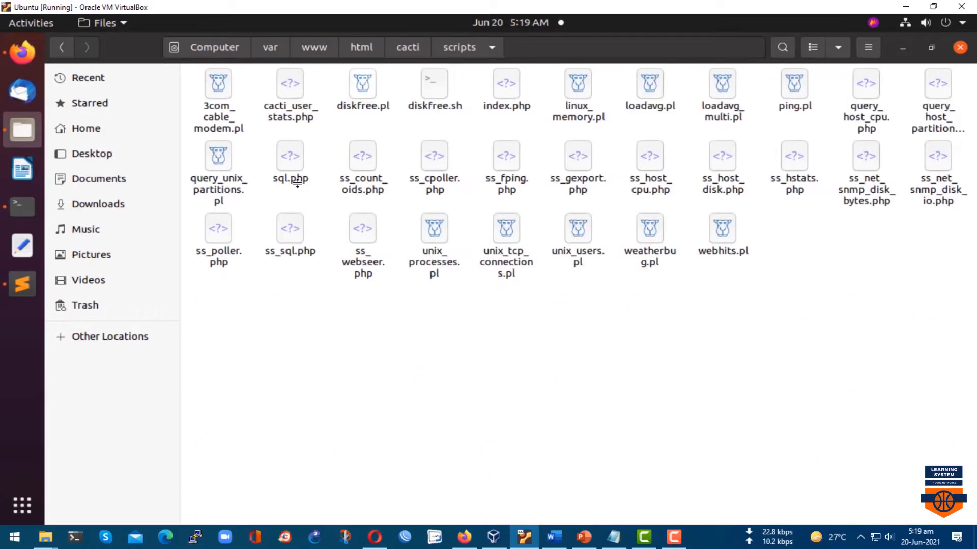
Confirm the scripts destination path in the guide and paste ont_opl.php there
left_click(551, 537)
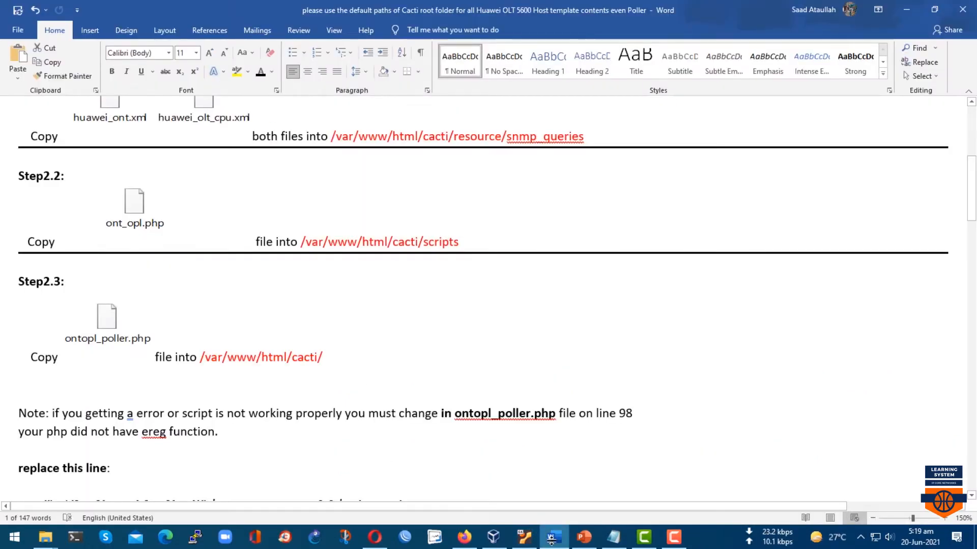
left_click_drag(480, 247, 426, 242)
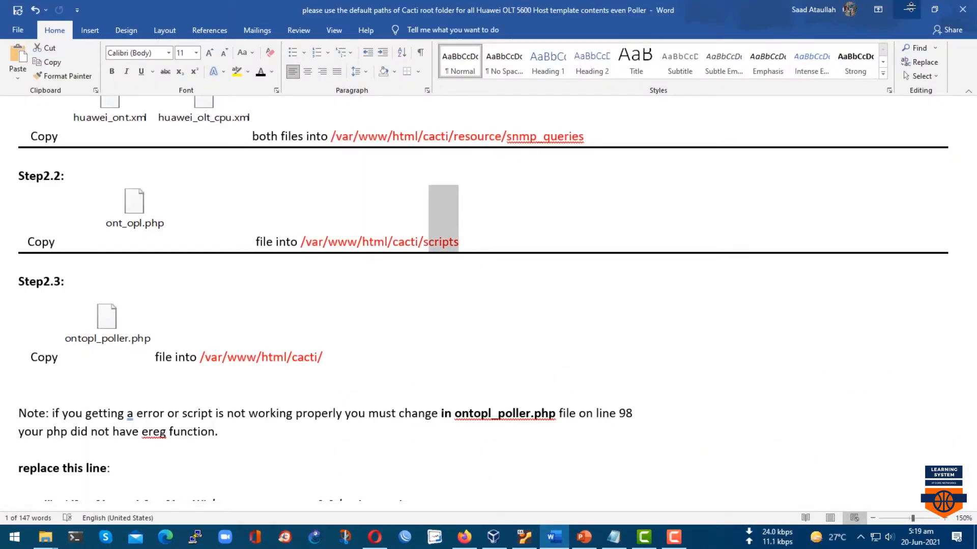
left_click(906, 9)
right_click(423, 348)
left_click(457, 376)
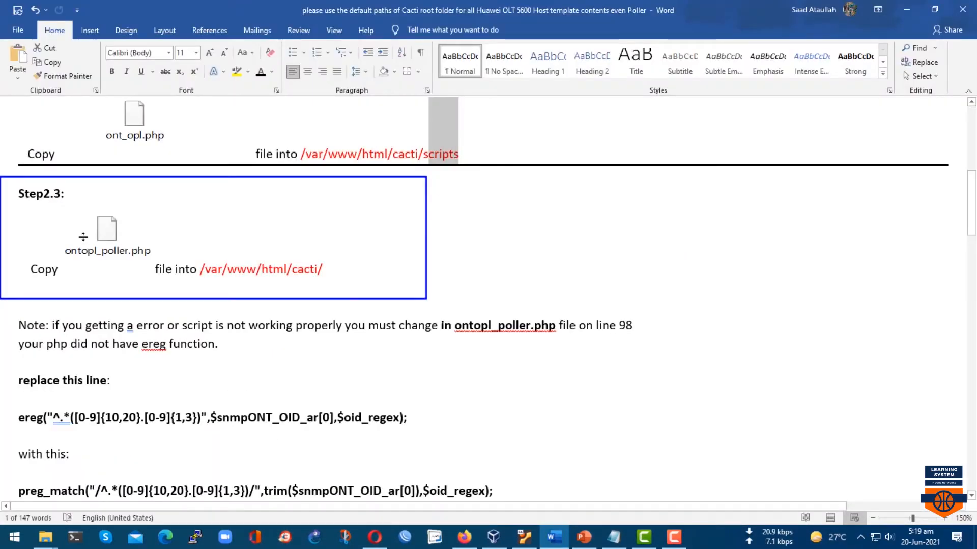
left_click_drag(46, 218, 354, 307)
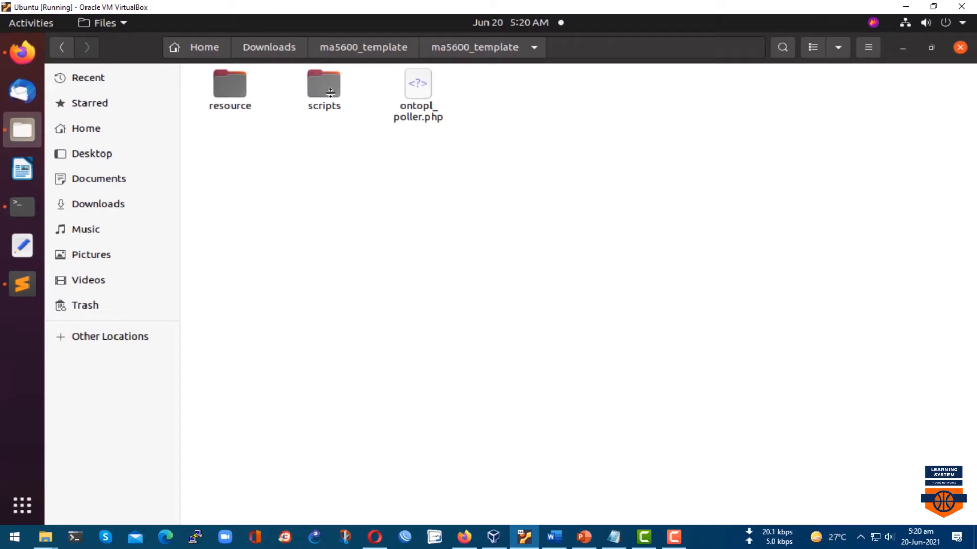
Copy ontopl_poller.php from the downloaded ma5600_template folder
left_click(415, 84)
right_click(416, 84)
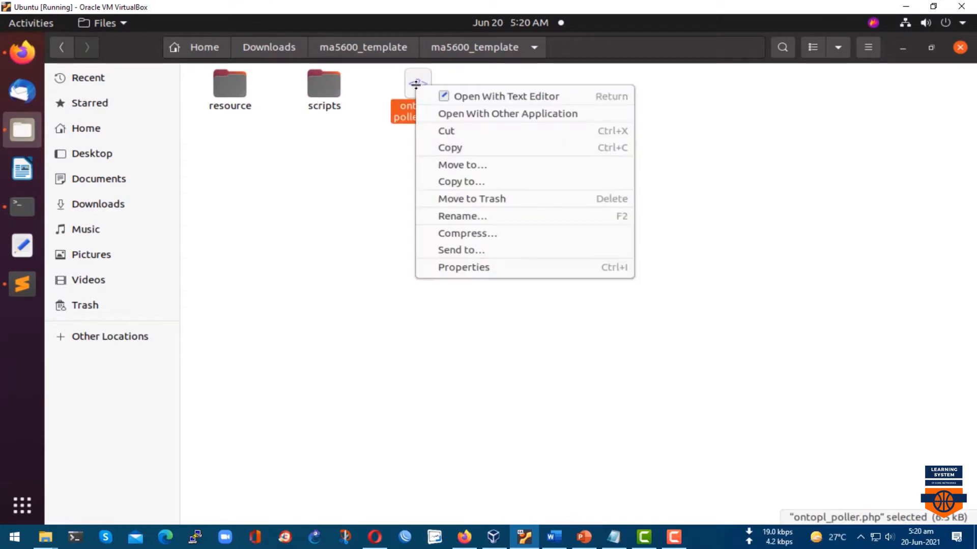
left_click(474, 147)
left_click(110, 336)
left_click(227, 102)
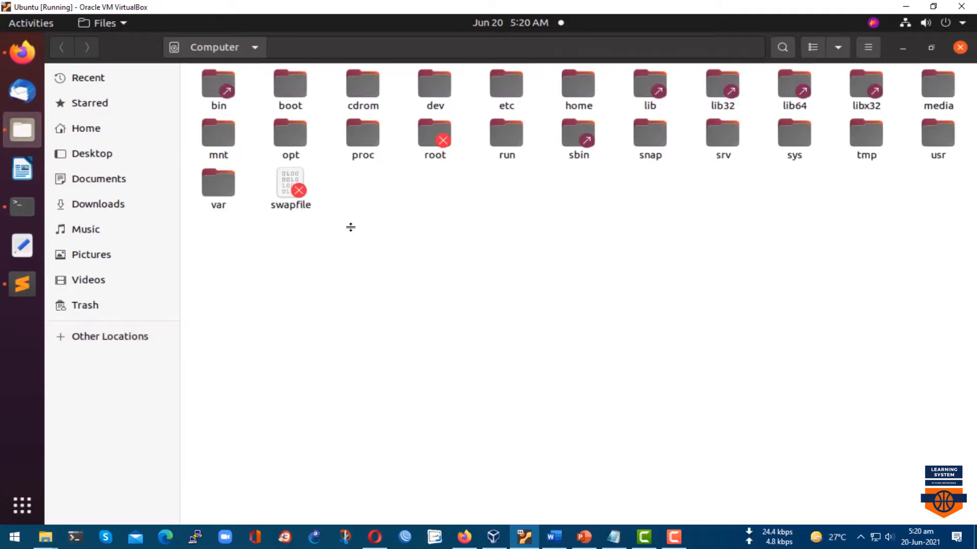
Paste ontopl_poller.php into the Cacti root folder /var/www/html/cacti
double_click(232, 187)
double_click(506, 138)
double_click(229, 86)
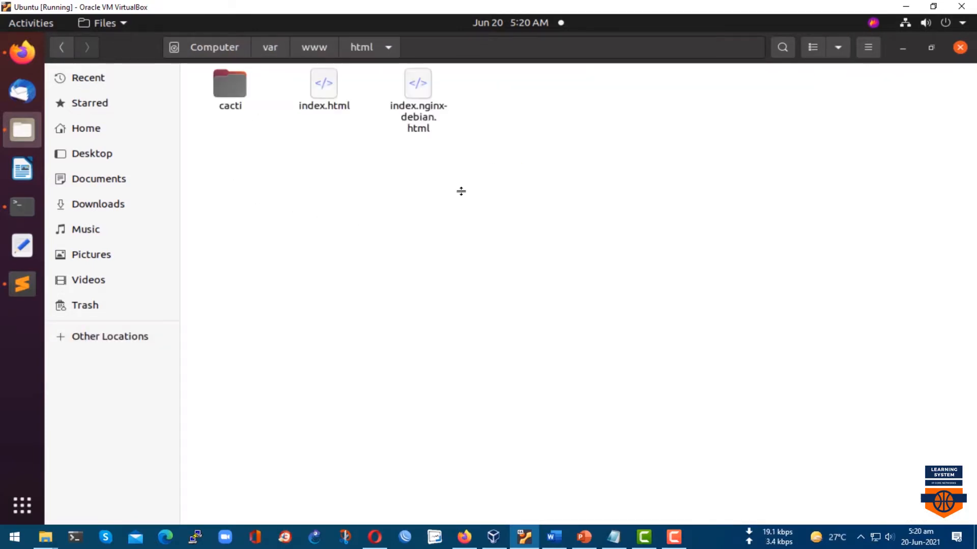
double_click(230, 85)
scroll(715, 375, "down", 8)
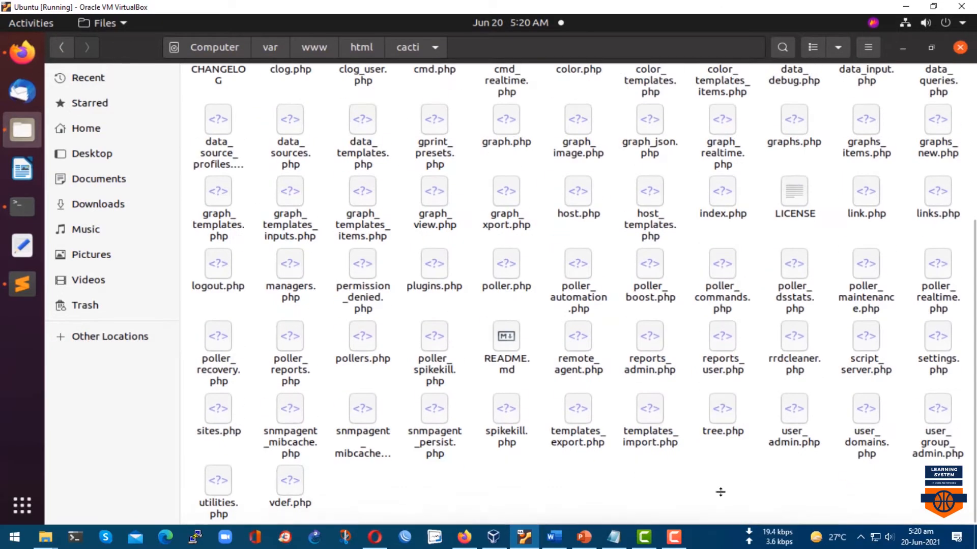
right_click(720, 492)
left_click(743, 429)
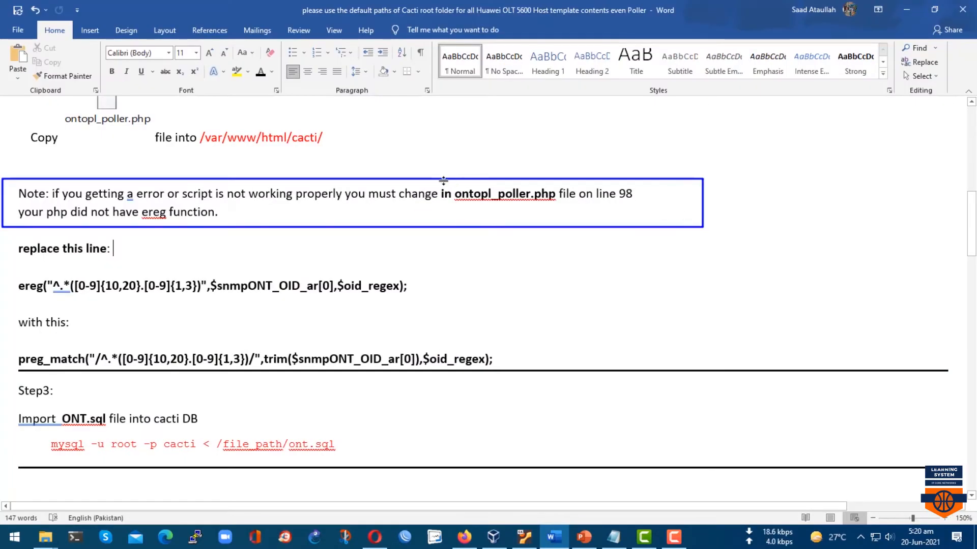
Mark several lines of the setup guide with the screen pen
left_click_drag(443, 181, 557, 205)
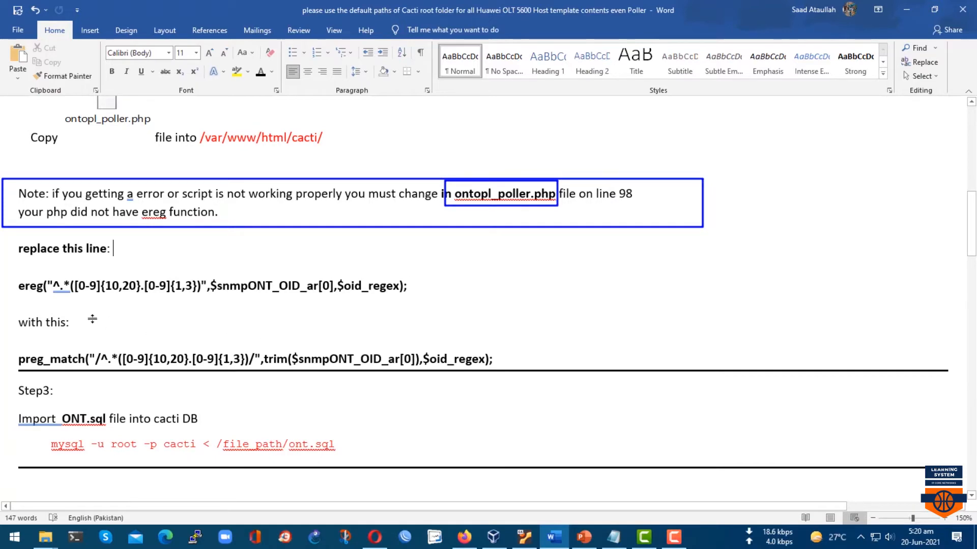
left_click_drag(7, 237, 160, 258)
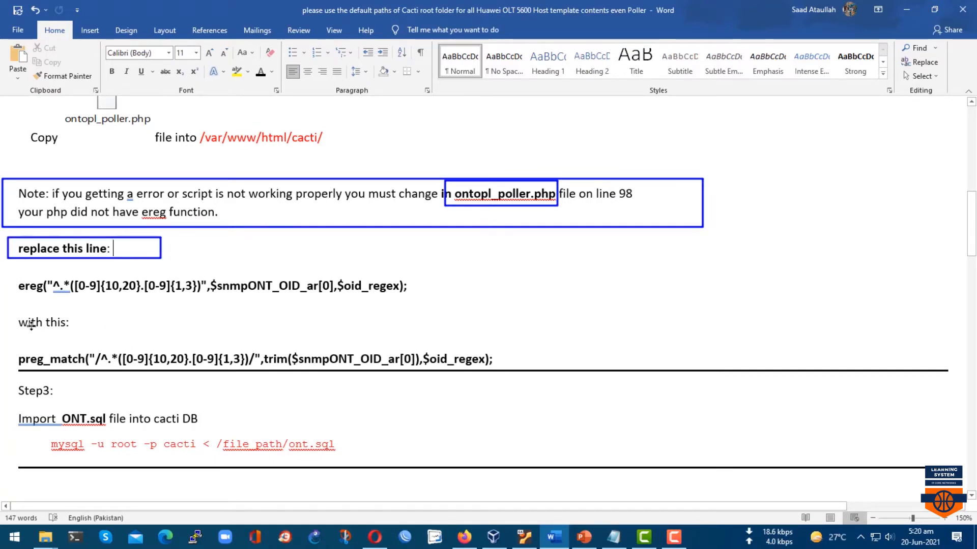
left_click_drag(8, 311, 90, 334)
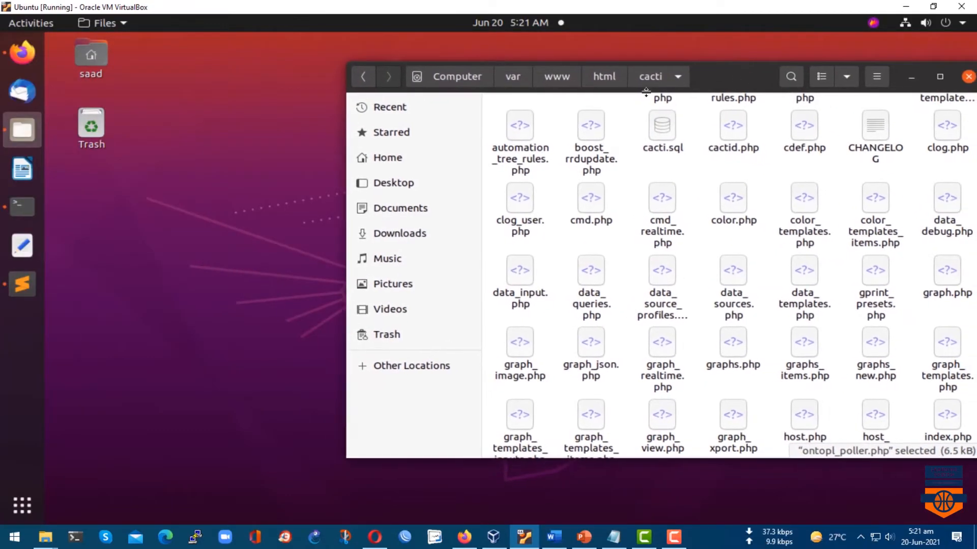
left_click(21, 283)
Open ontopl_poller.php in Sublime Text with the editor maximized
left_click(724, 90)
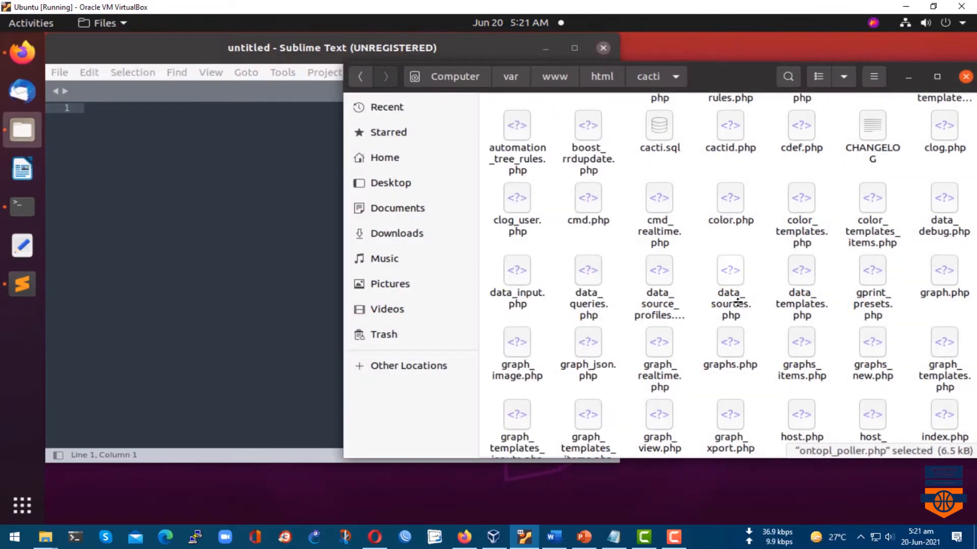
scroll(842, 359, "down", 3)
left_click_drag(866, 352, 220, 234)
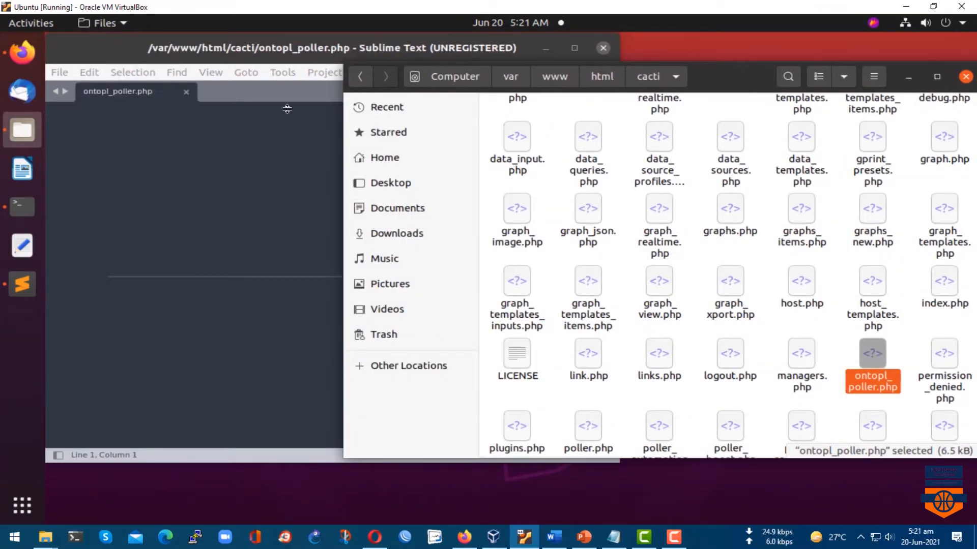
double_click(277, 48)
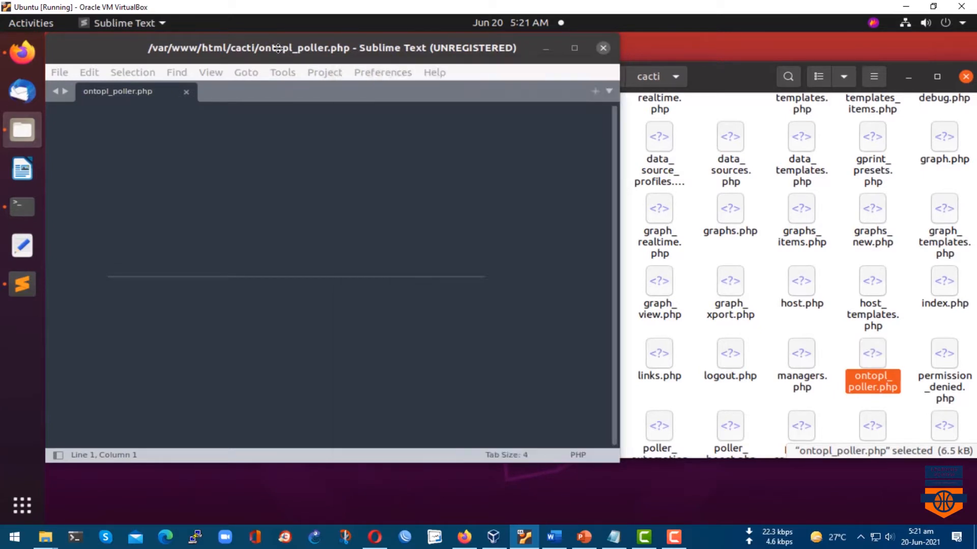
scroll(351, 326, "down", 20)
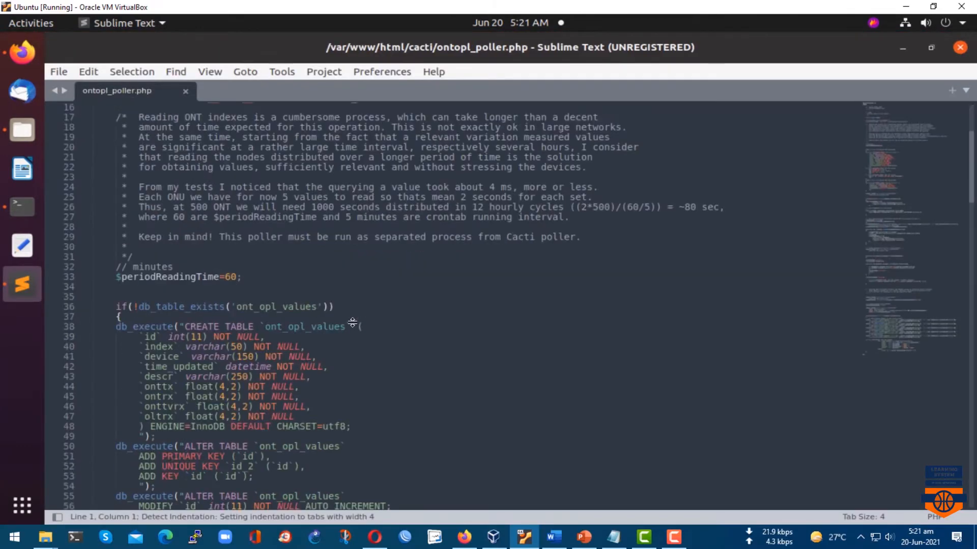
scroll(348, 331, "down", 1)
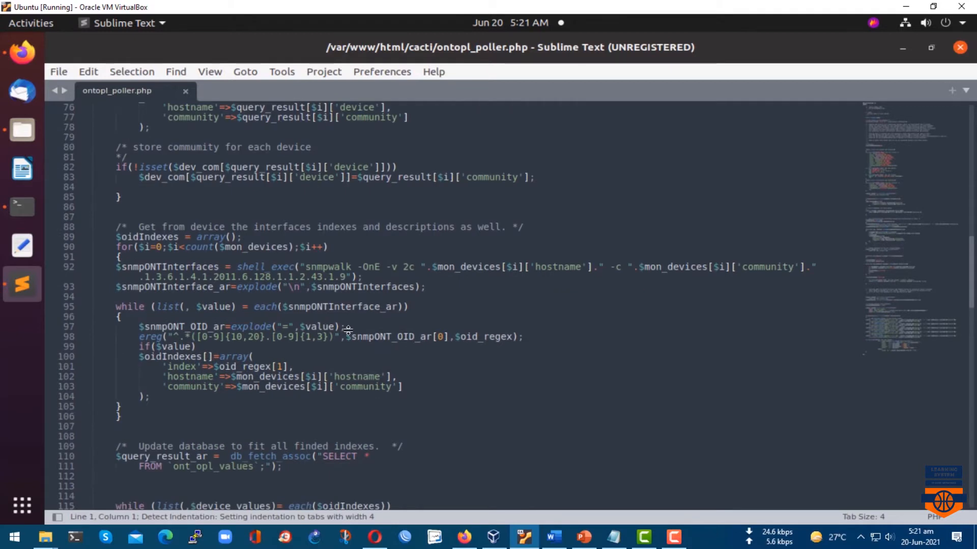
Replace the old ereg line 98 with the preg_match line copied from the Word instructions
left_click_drag(136, 341, 523, 335)
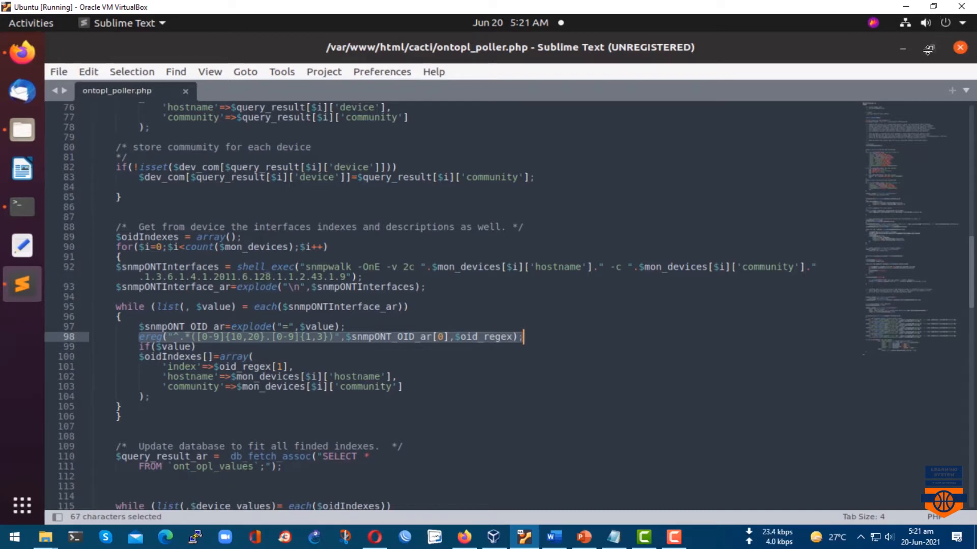
left_click(555, 532)
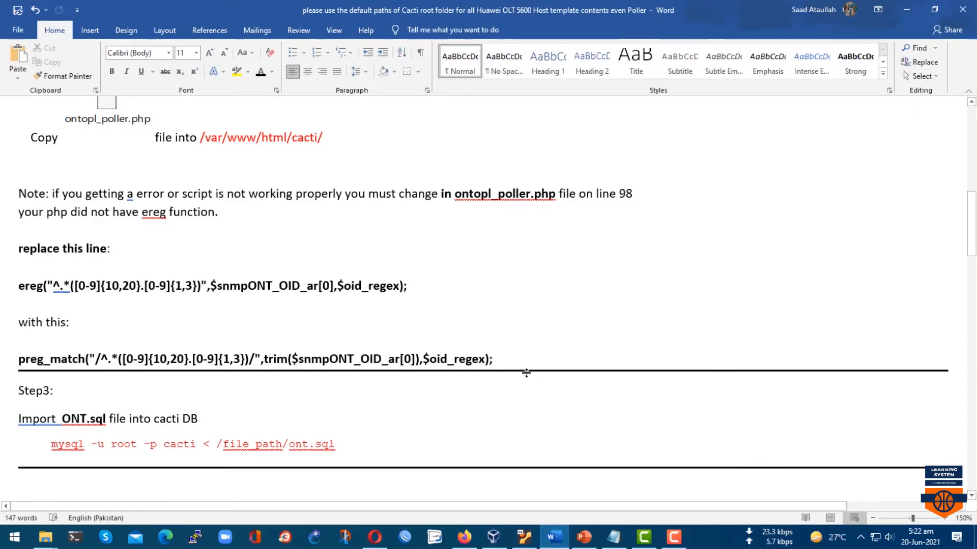
left_click_drag(505, 361, 18, 359)
key("ctrl+c")
key("alt+Tab")
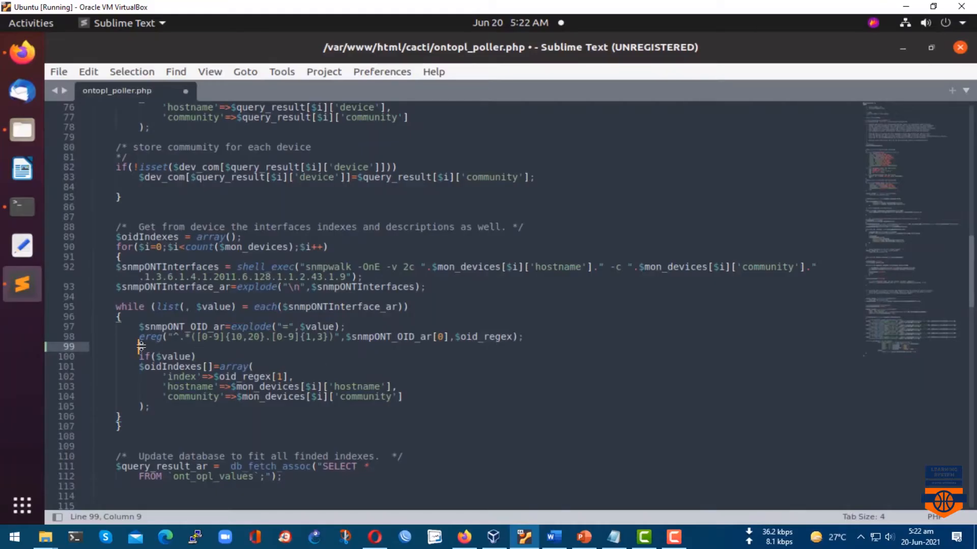
right_click(141, 346)
left_click(185, 440)
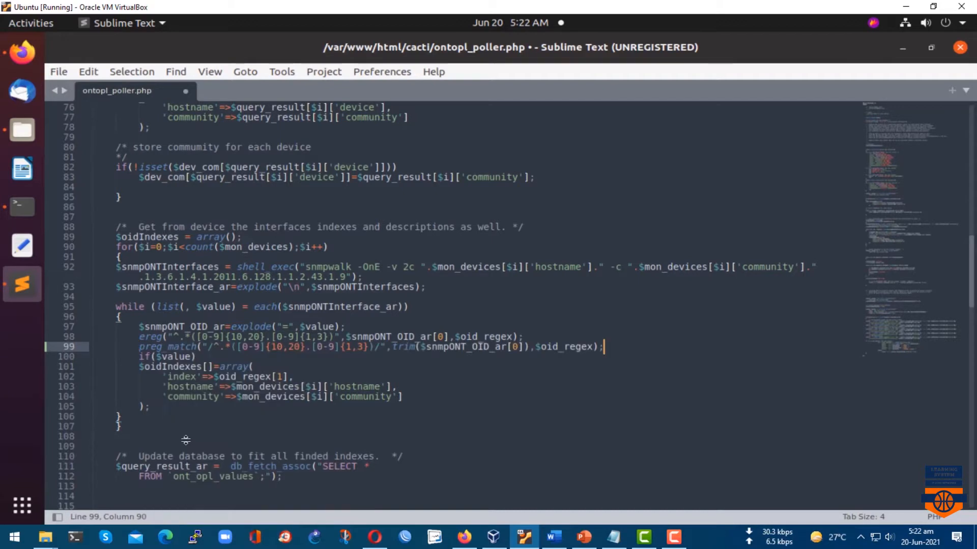
left_click(533, 336)
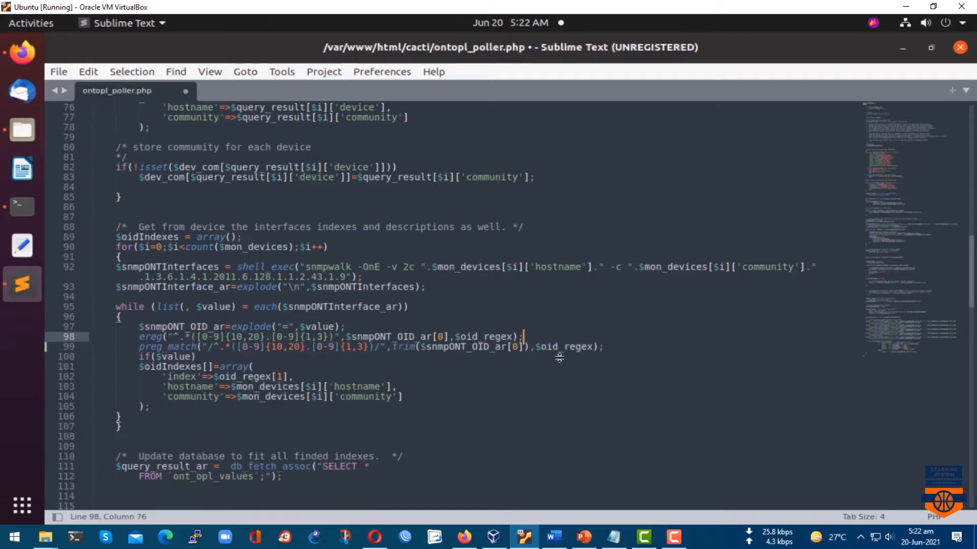
left_click(557, 540)
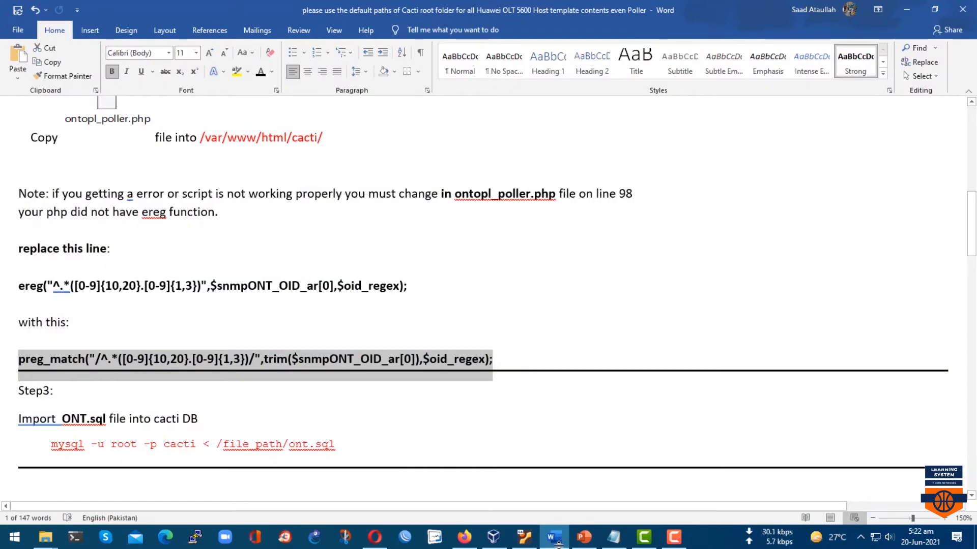
left_click(557, 540)
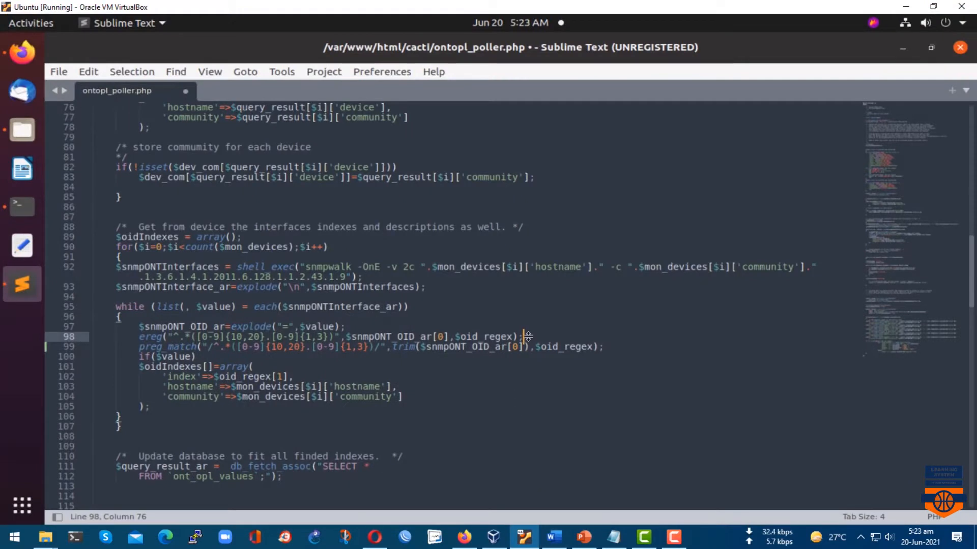
key("BackSpace")
key("BackSpace")
key("BackSpace")
key("BackSpace")
key("BackSpace")
key("BackSpace")
key("BackSpace")
key("BackSpace")
key("BackSpace")
key("BackSpace")
key("BackSpace")
key("BackSpace")
key("BackSpace")
key("BackSpace")
key("BackSpace")
key("BackSpace")
key("BackSpace")
key("BackSpace")
key("BackSpace")
key("BackSpace")
key("BackSpace")
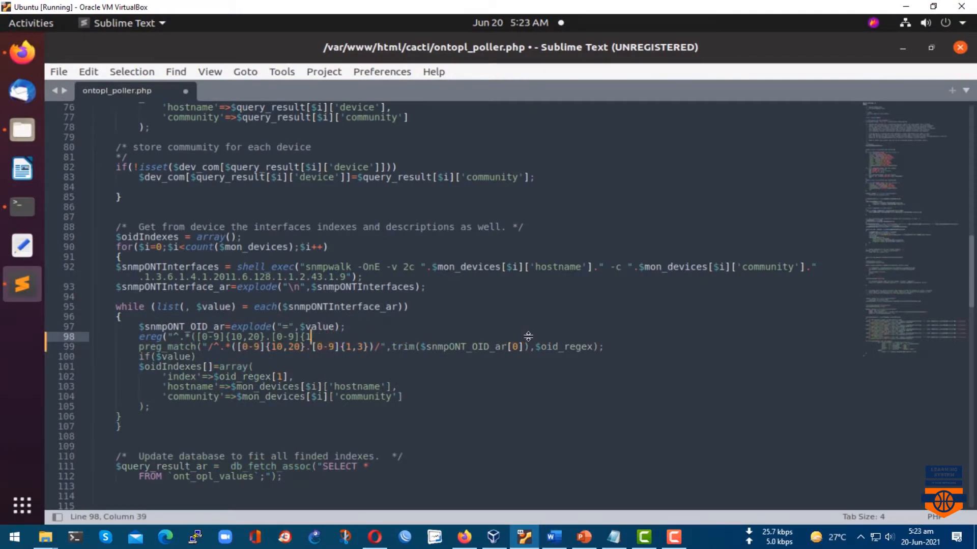
key("BackSpace")
key("BackSpace")
key("BackSpace")
key("BackSpace")
key("BackSpace")
key("BackSpace")
key("BackSpace")
key("BackSpace")
key("BackSpace")
key("BackSpace")
key("BackSpace")
key("BackSpace")
key("BackSpace")
key("BackSpace")
key("BackSpace")
key("BackSpace")
key("BackSpace")
key("BackSpace")
key("BackSpace")
key("BackSpace")
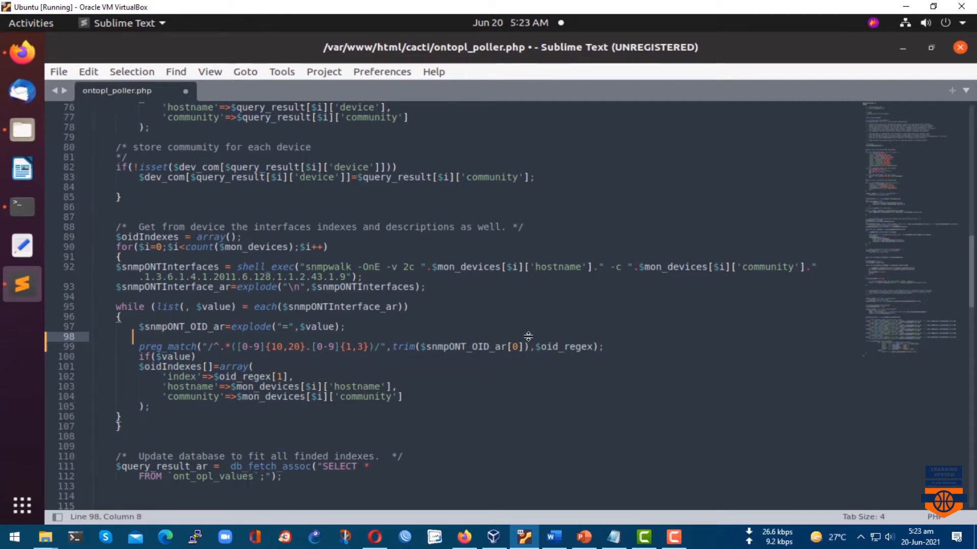
key("Delete")
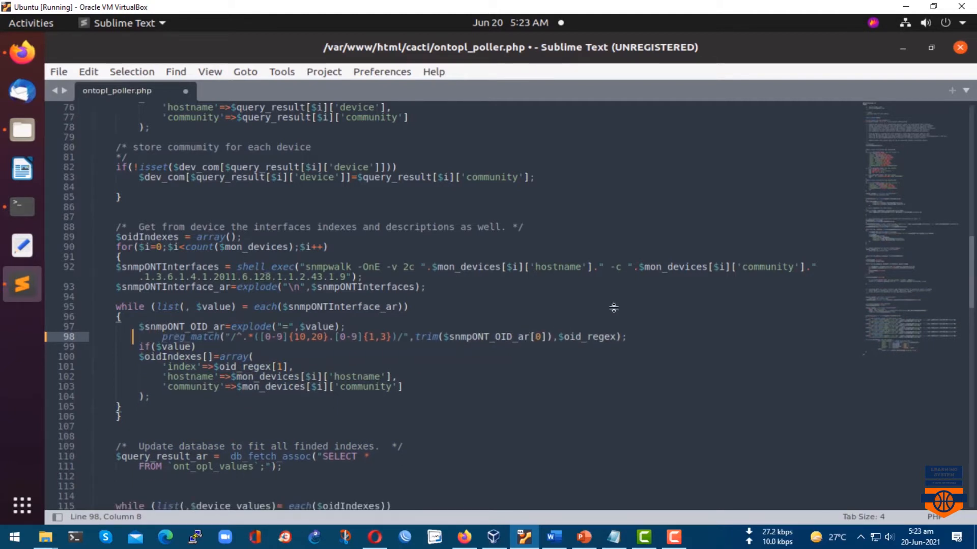
Save ontopl_poller.php and close Sublime Text
left_click(62, 74)
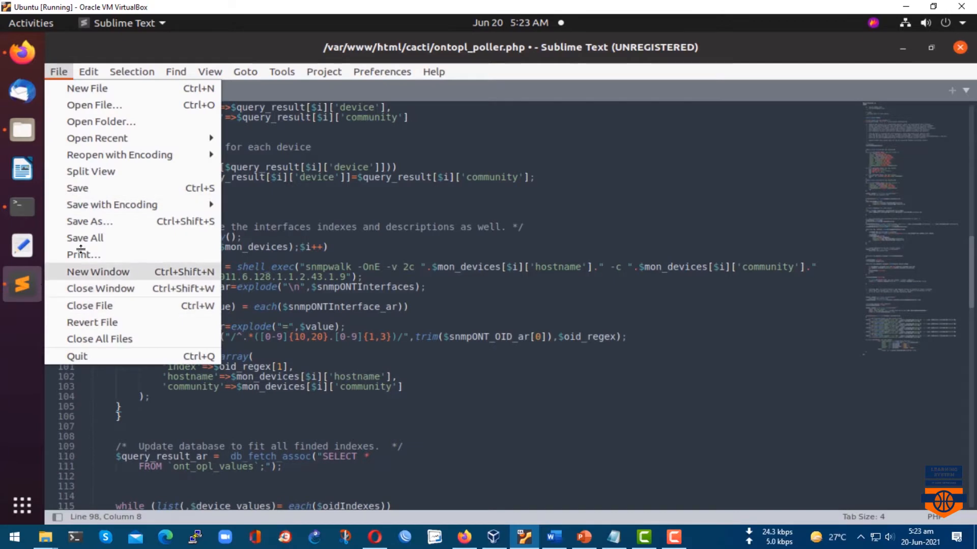
left_click(81, 188)
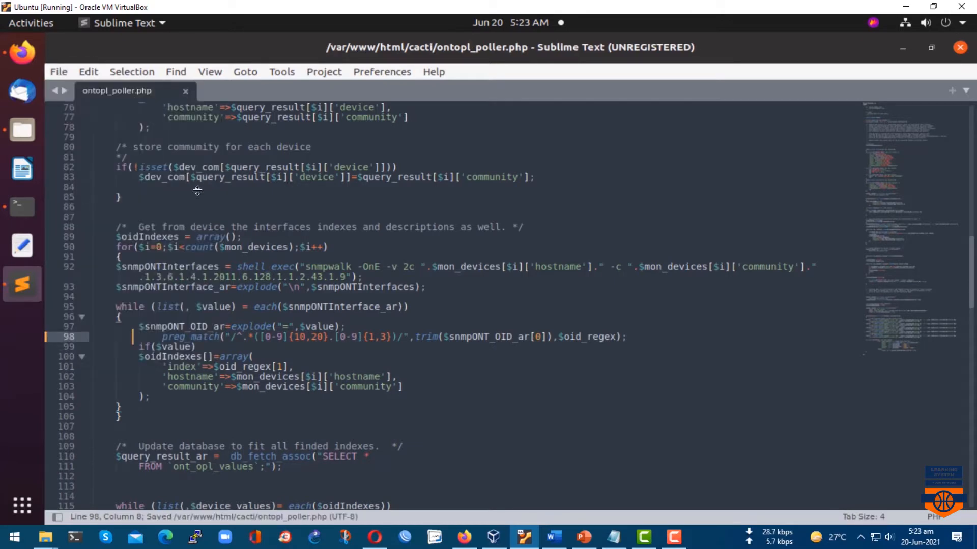
left_click(960, 49)
left_click(937, 78)
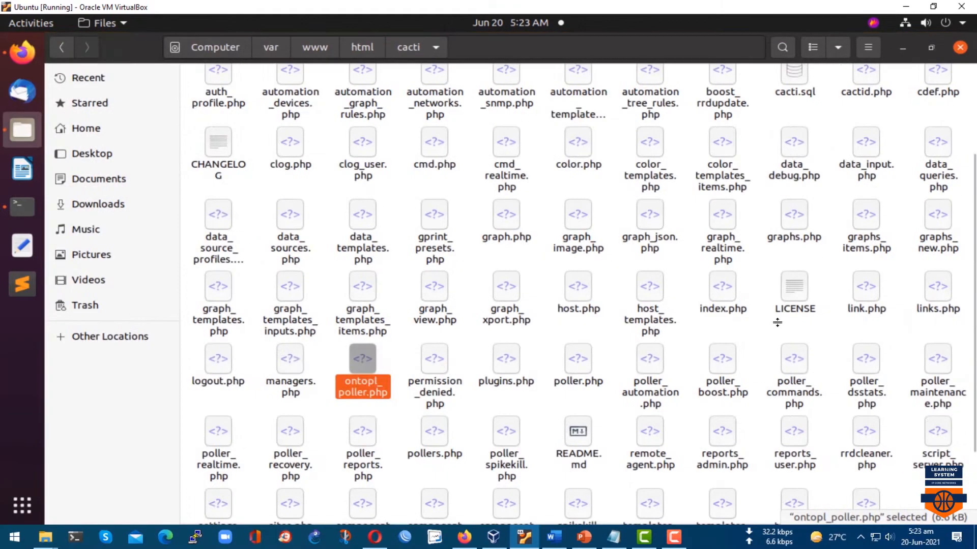
Open ontopl_poller.php in Text Editor and select the preg_match call on line 98
double_click(360, 358)
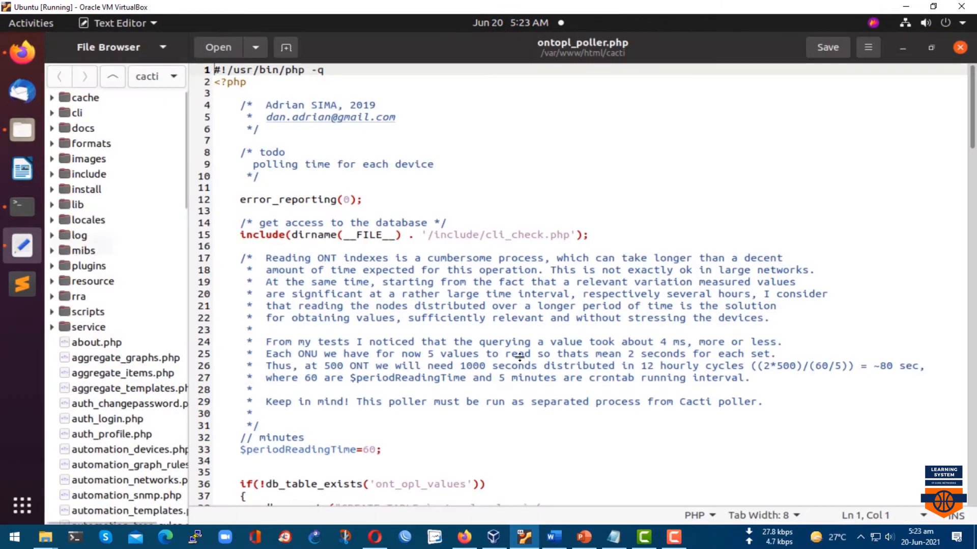
scroll(519, 367, "down", 20)
scroll(380, 437, "down", 3)
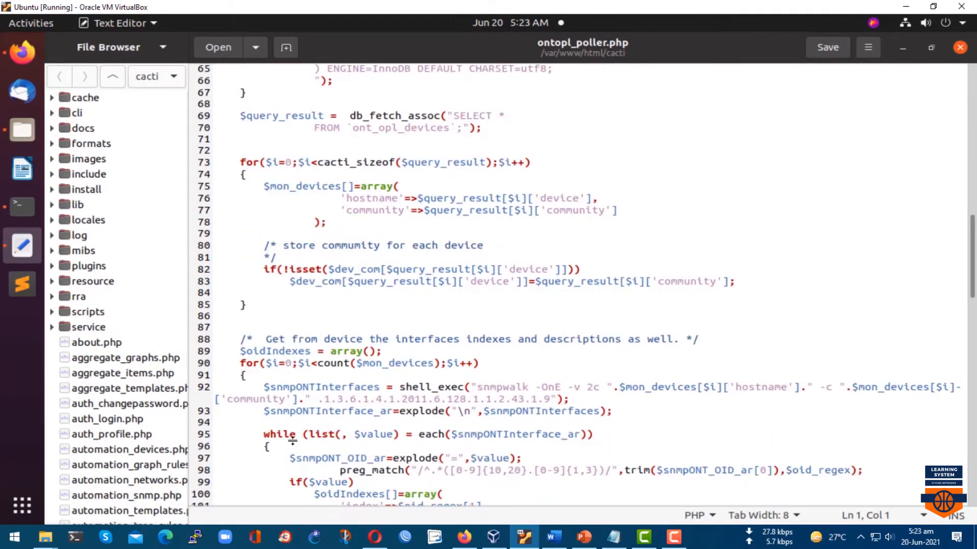
left_click_drag(342, 422, 885, 420)
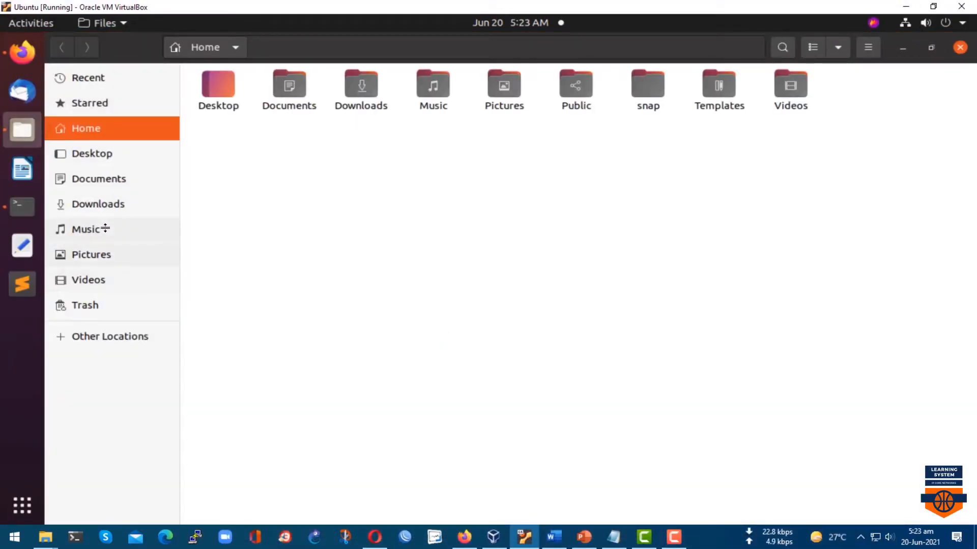
Locate ont.sql.txt in Downloads and begin the mysql -u root -p cacti import command
left_click(99, 204)
left_click(291, 96)
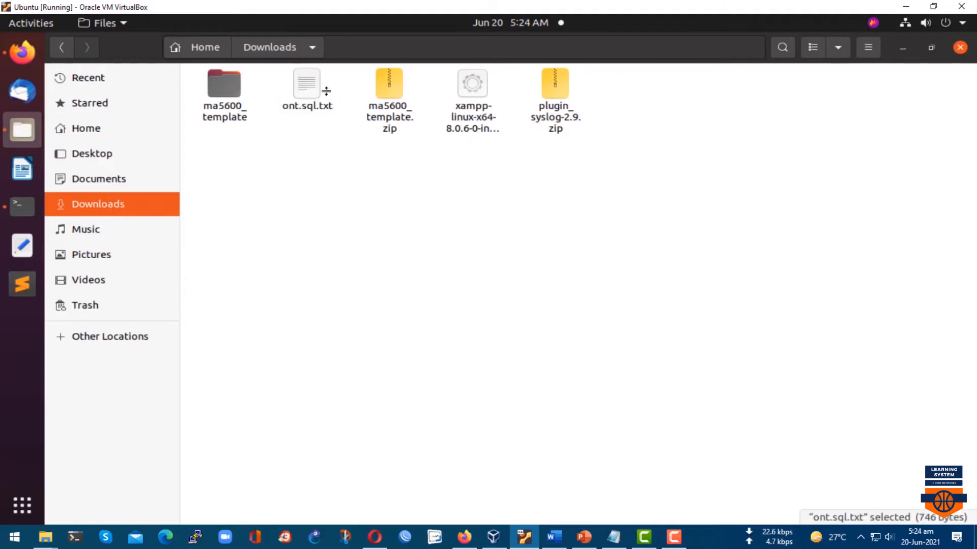
left_click(16, 218)
key("Return")
type("mysql")
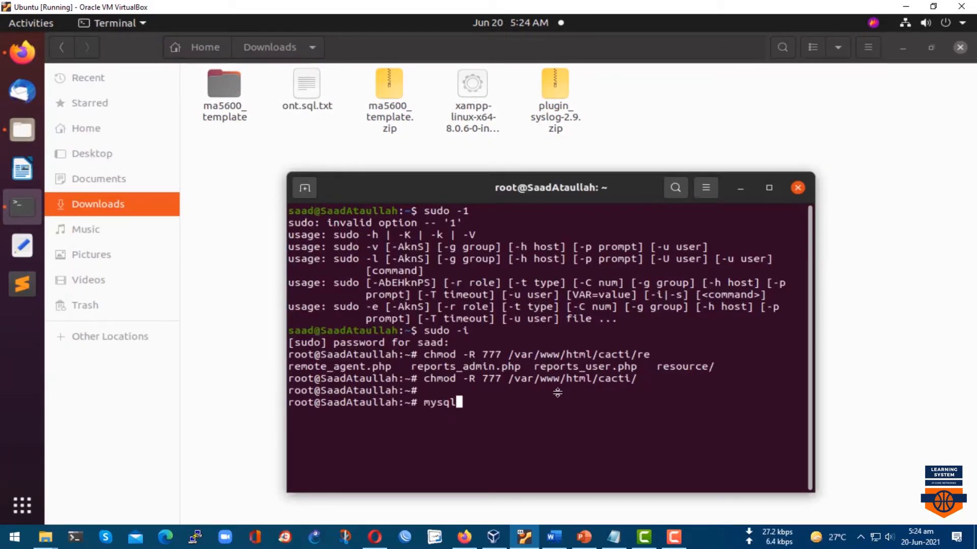
type(" -u root -p cacti < /home/saad/Downloads/")
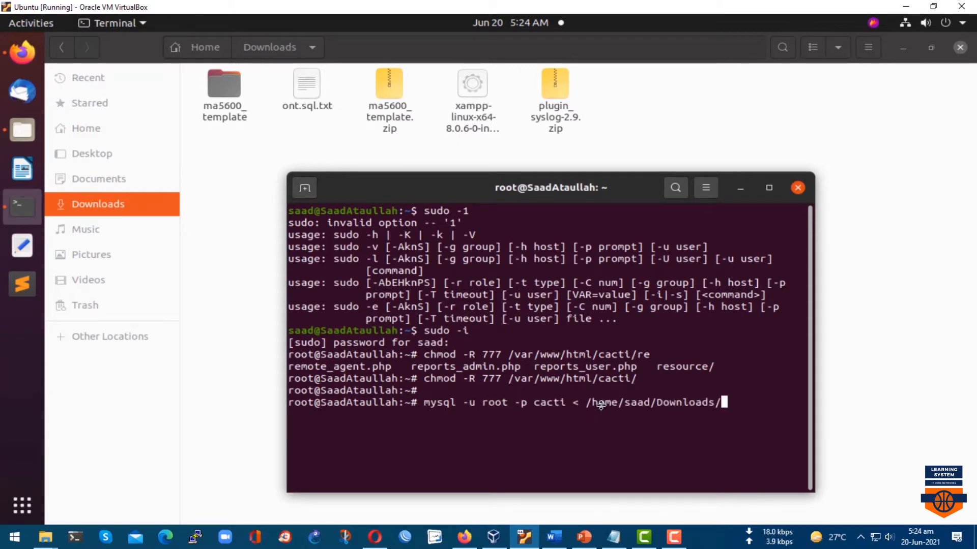
key("Tab")
key("Tab")
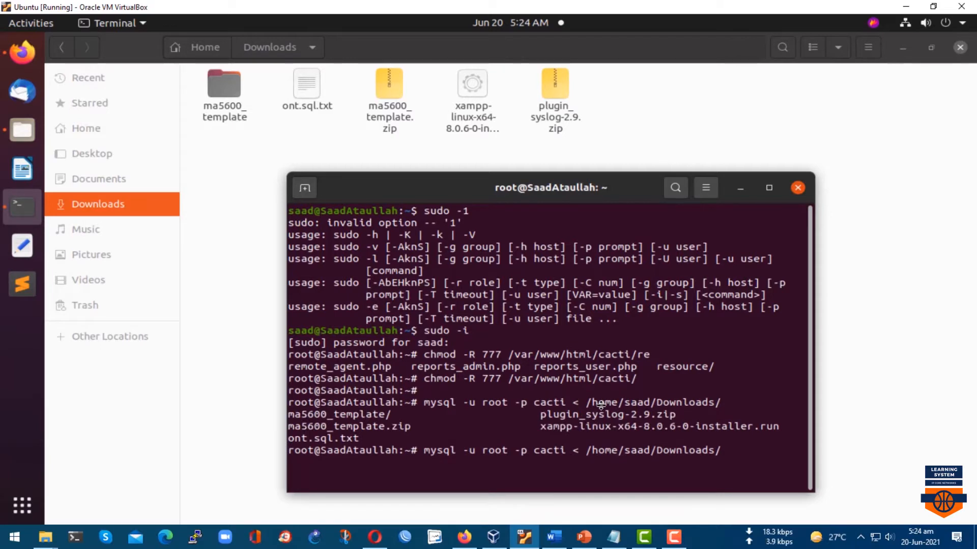
Complete the command with ont.sql.txt, run it and enter the database password
left_click_drag(289, 438, 329, 439)
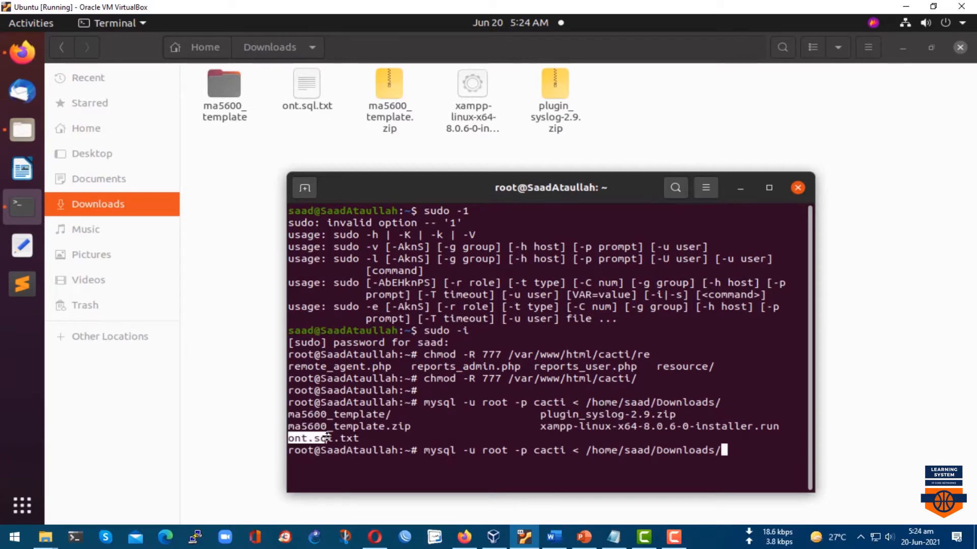
left_click(741, 458)
type("ont.sql.txt")
key("Return")
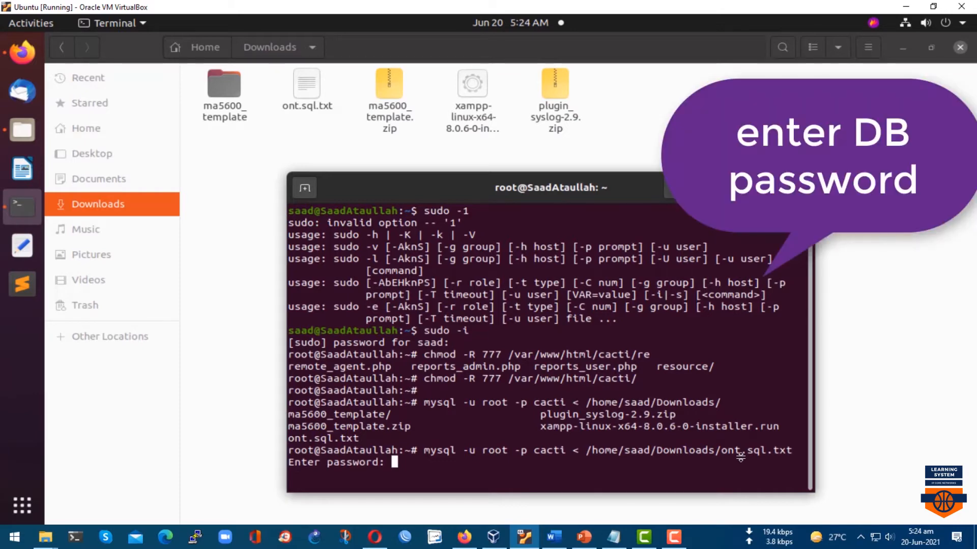
key("Return")
key("Return")
key("Return")
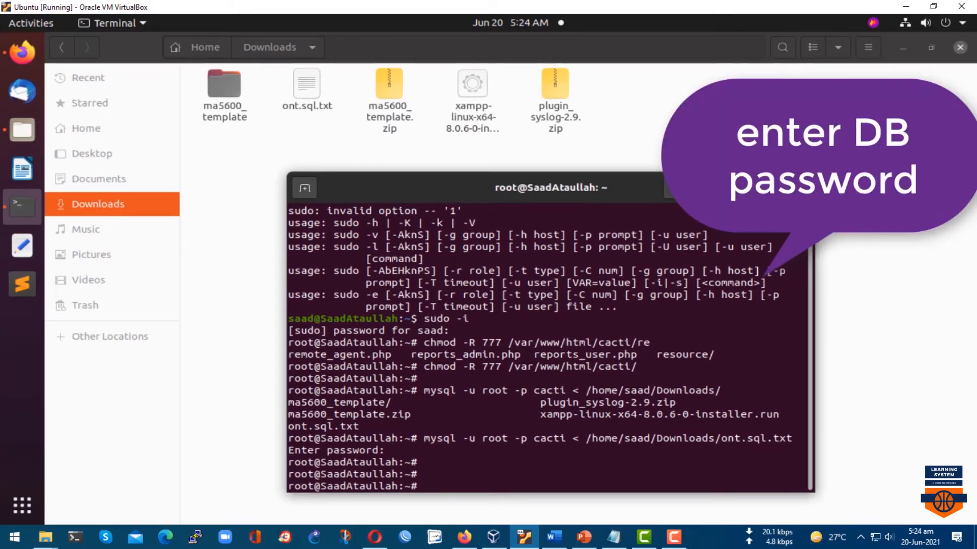
key("Return")
type("m")
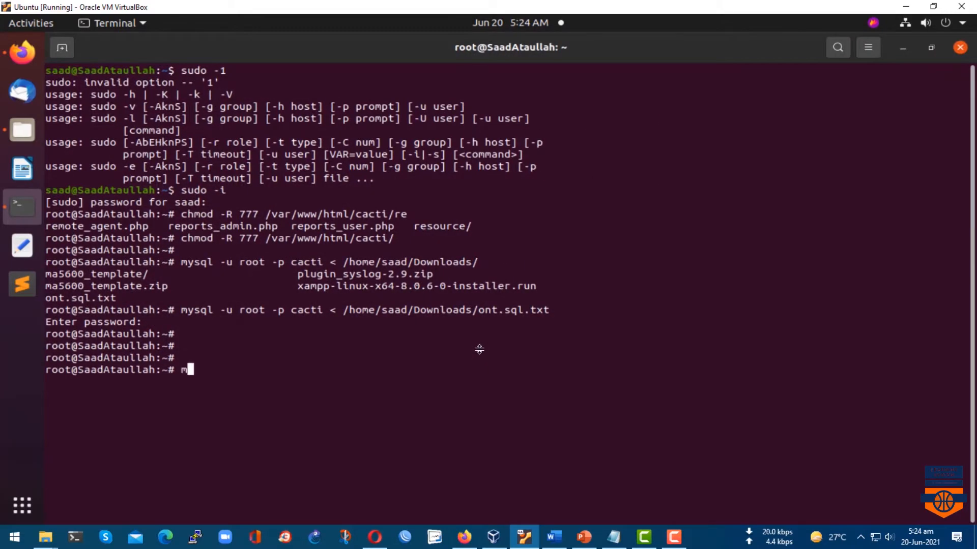
type("ysql  -ur")
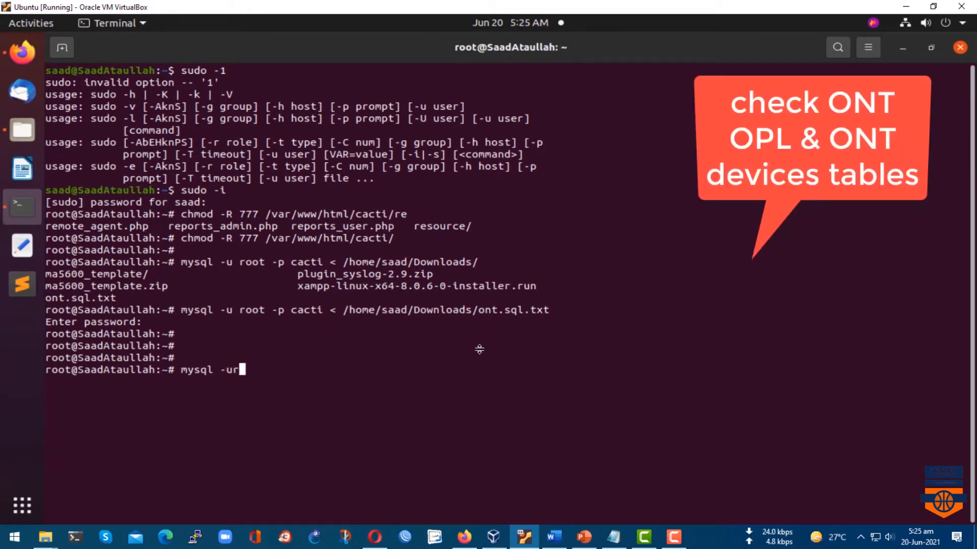
Log into MariaDB as root with mysql -uroot -p
type("oot -p")
key("Return")
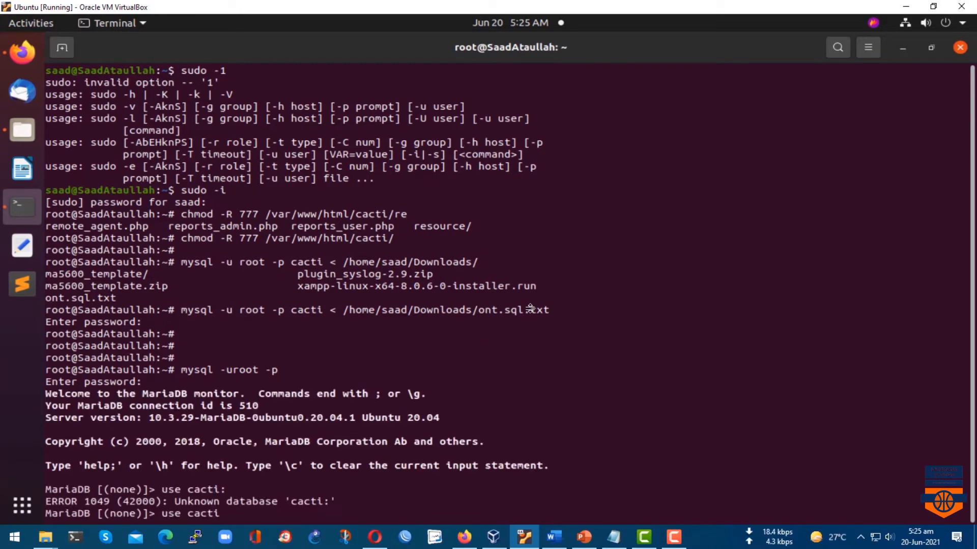
key("Return")
key("Return")
key("Return")
key("Return")
key("Return")
key("Return")
key("Return")
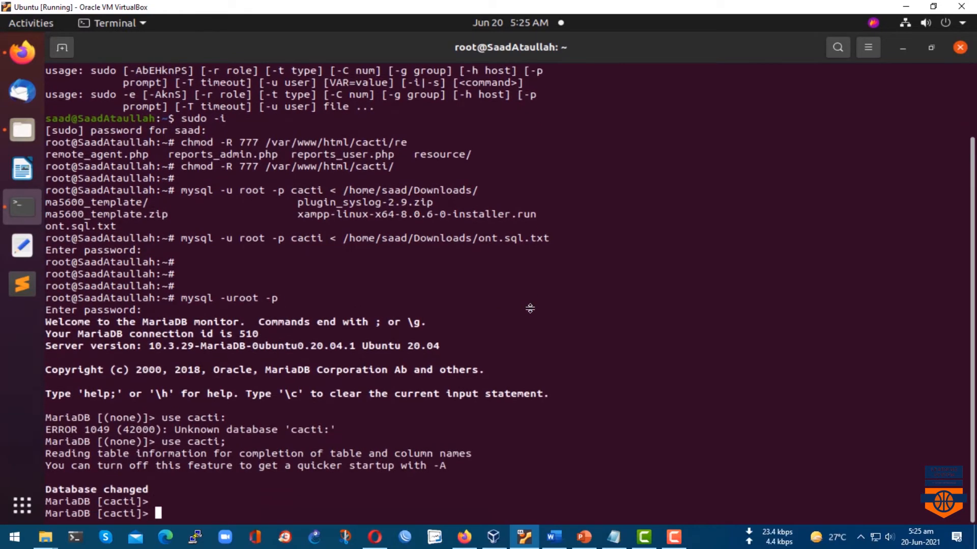
List databases and tables, confirming ont_opl_devices and ont_opl_values exist, then quit
type("show databases;")
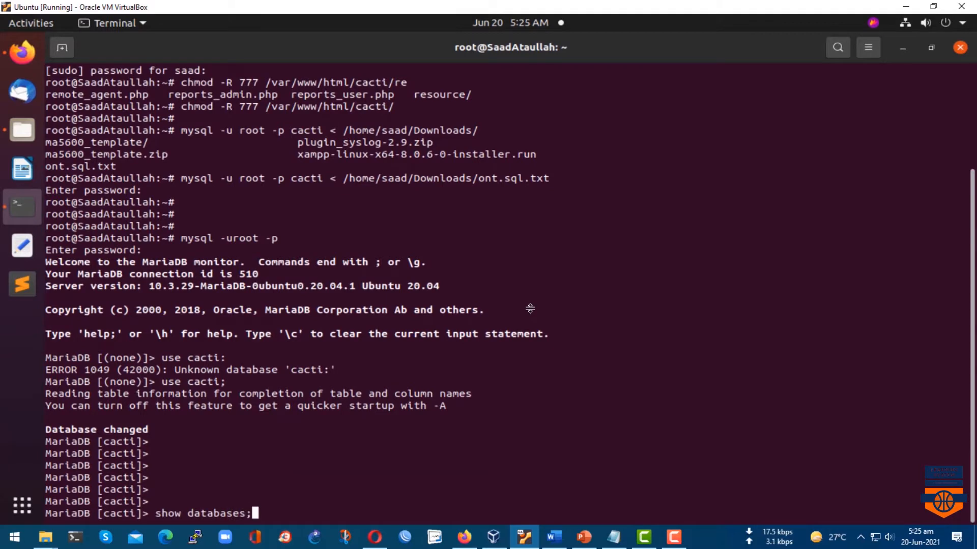
key("Return")
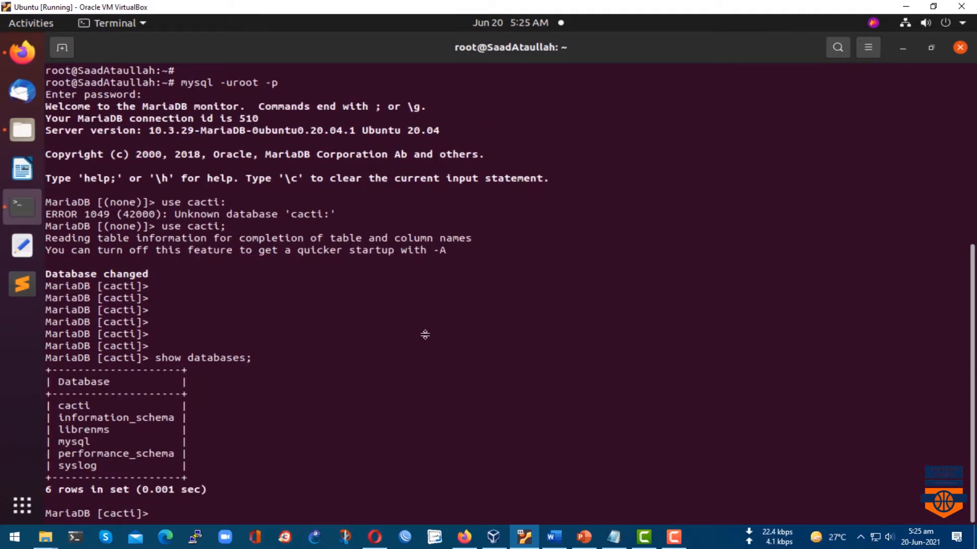
type("show tables")
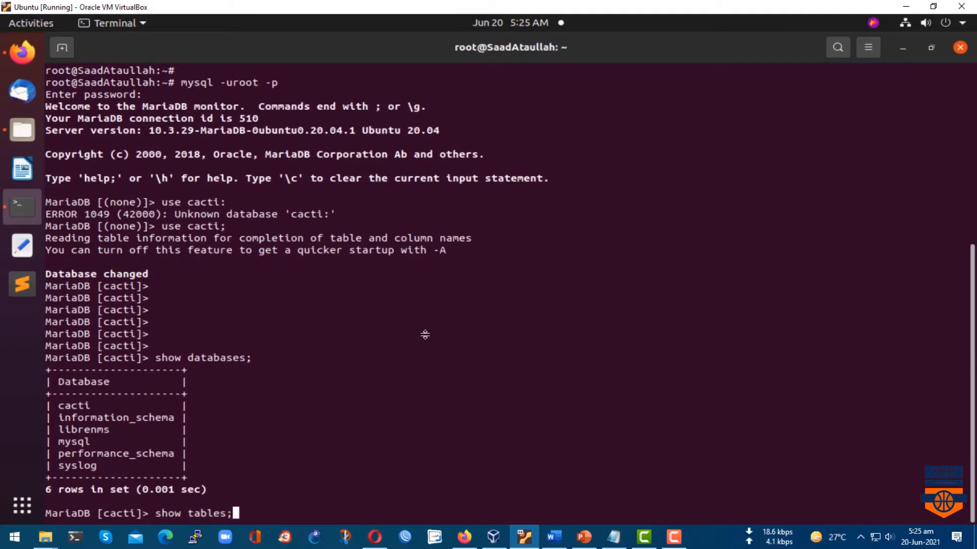
type(";")
key("Return")
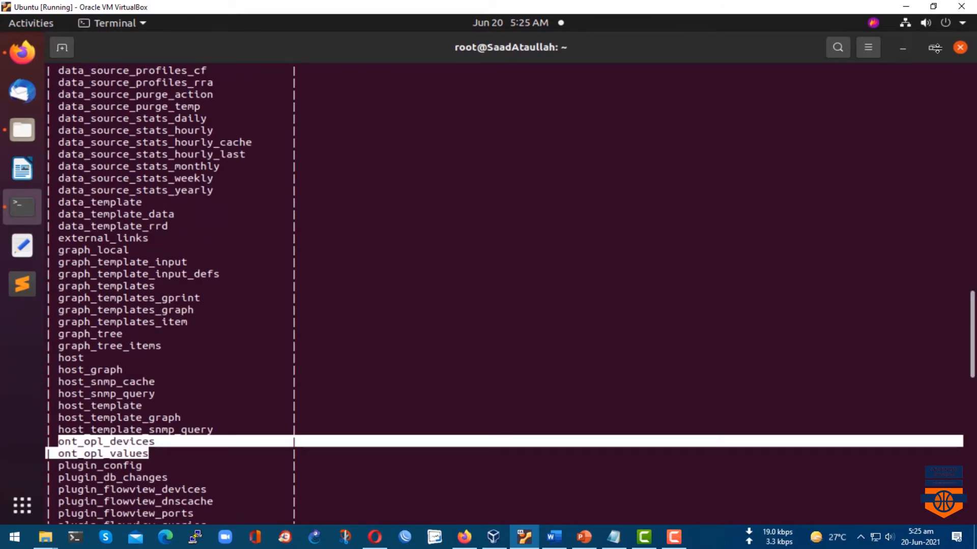
scroll(599, 430, "down", 2)
scroll(584, 438, "down", 3)
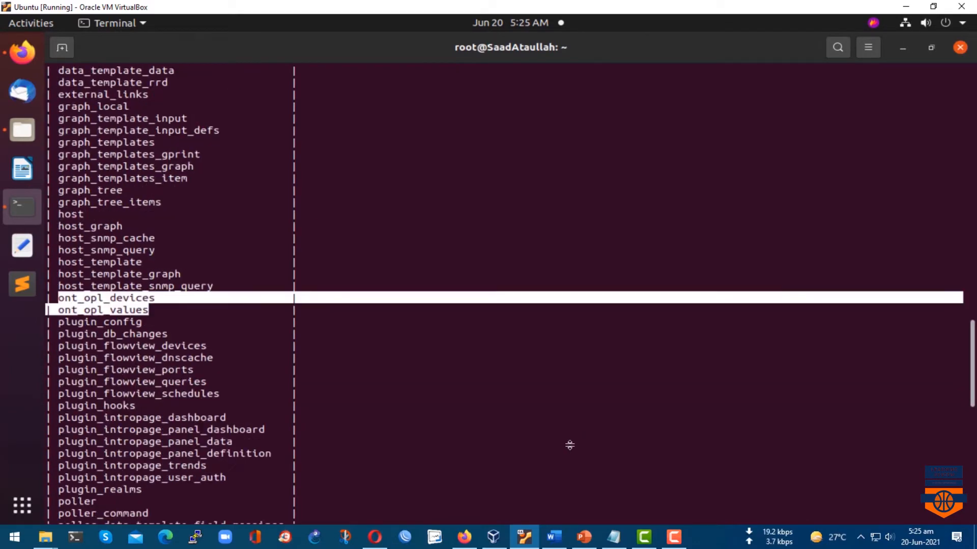
key("Return")
key("Return")
key("Return")
key("Return")
type("quit")
key("Return")
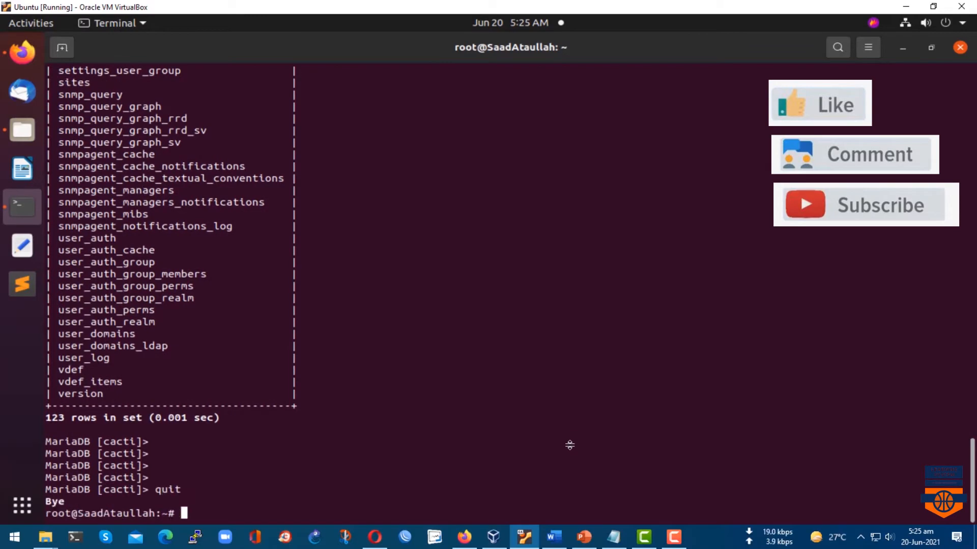
Bring up Cacti's Import Templates page in the browser
left_click(554, 537)
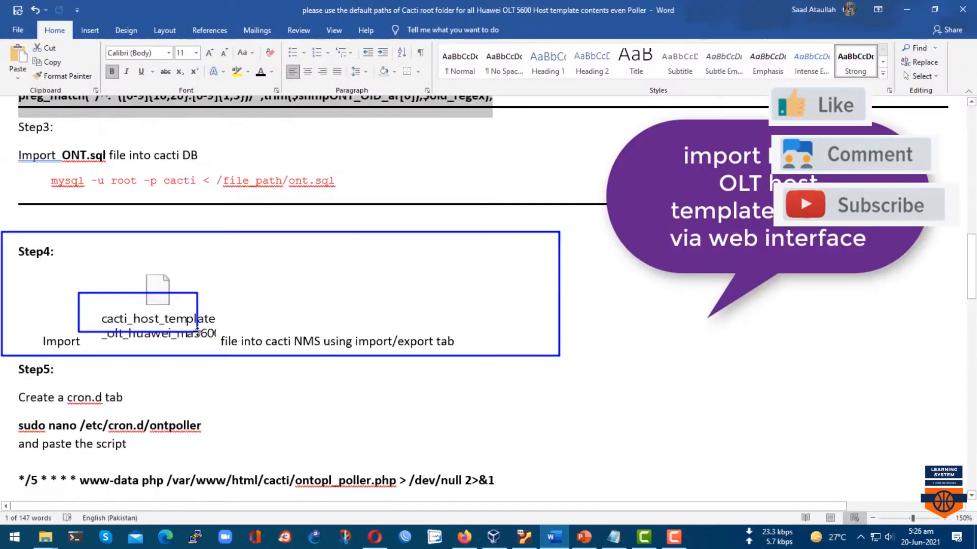
key("Escape")
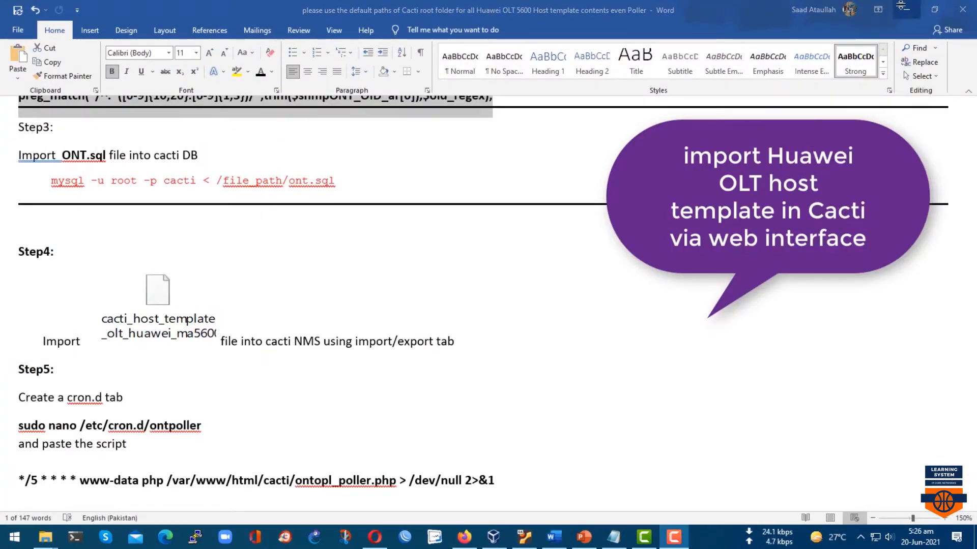
left_click(375, 537)
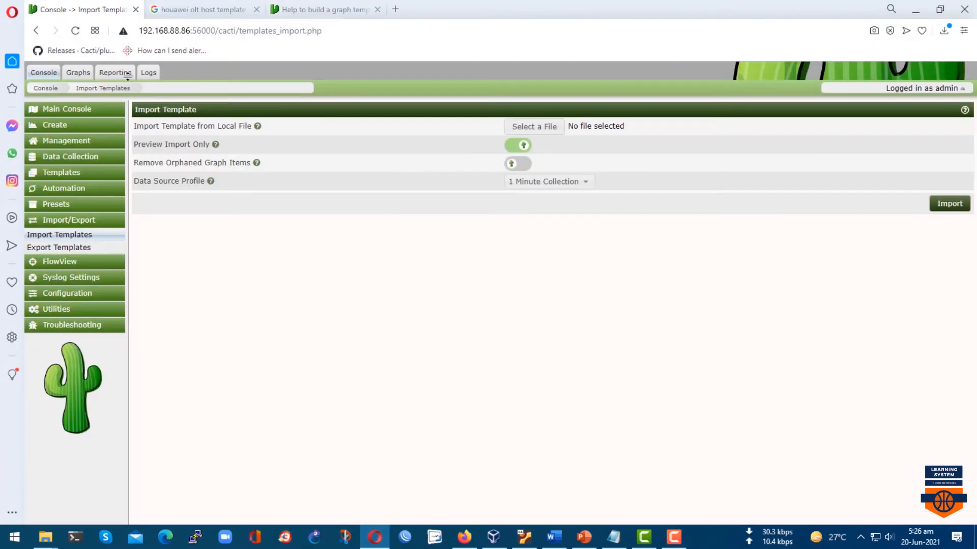
Choose cacti_host_template_olt_huawei_ma5600.xml and turn off Preview Import Only
left_click(65, 232)
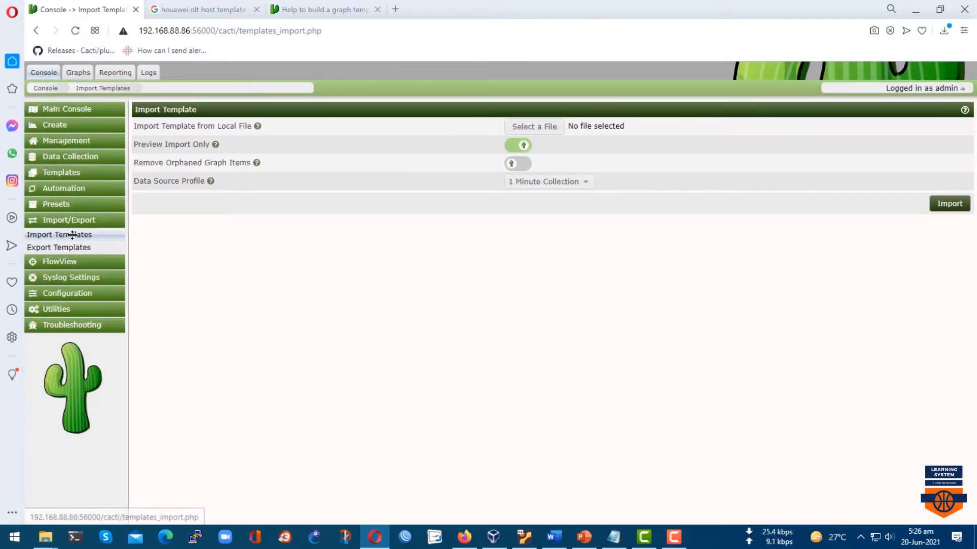
left_click(505, 131)
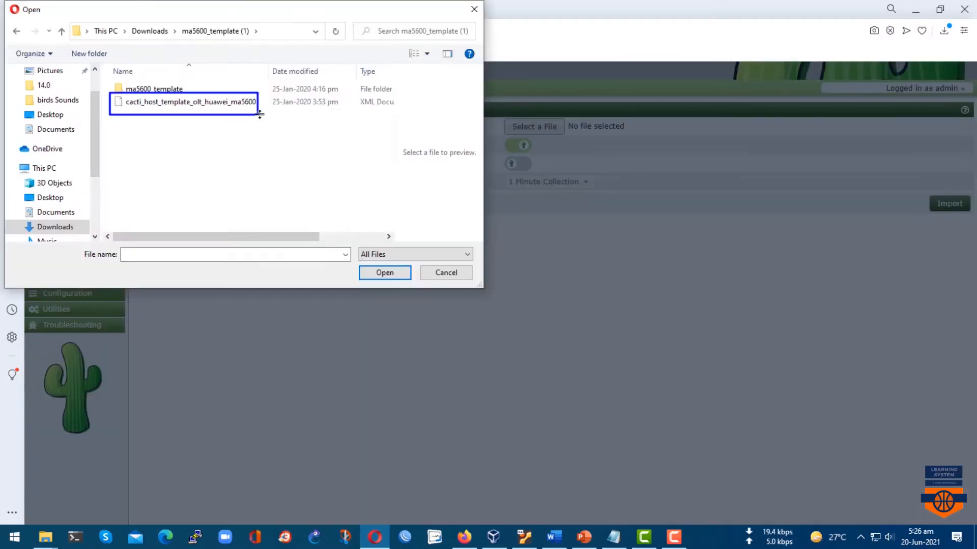
double_click(224, 102)
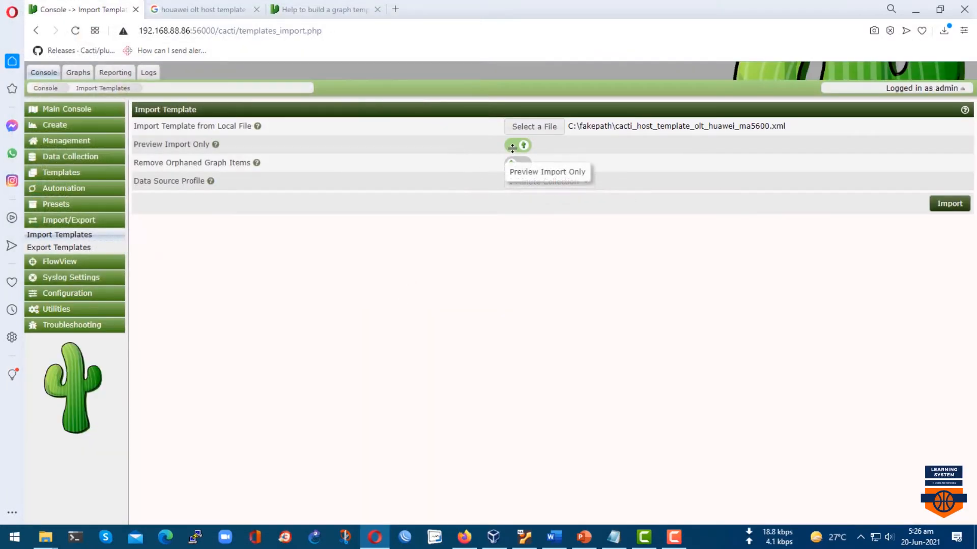
left_click(518, 145)
Open the data source profile list and check the poller schedule in /etc/cron.d/cacti
left_click(575, 182)
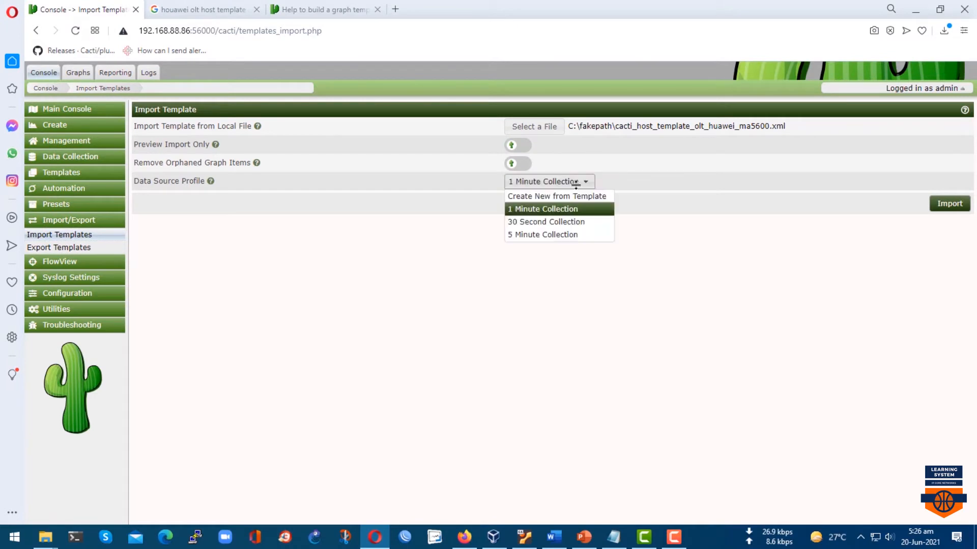
left_click(575, 183)
left_click(576, 182)
left_click(564, 209)
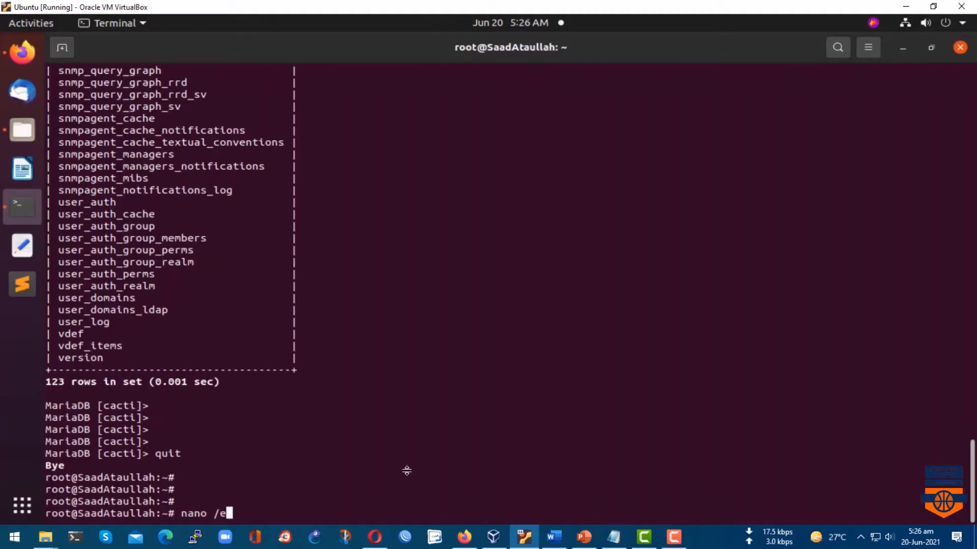
type("tc/cron.d/cacti")
key("Return")
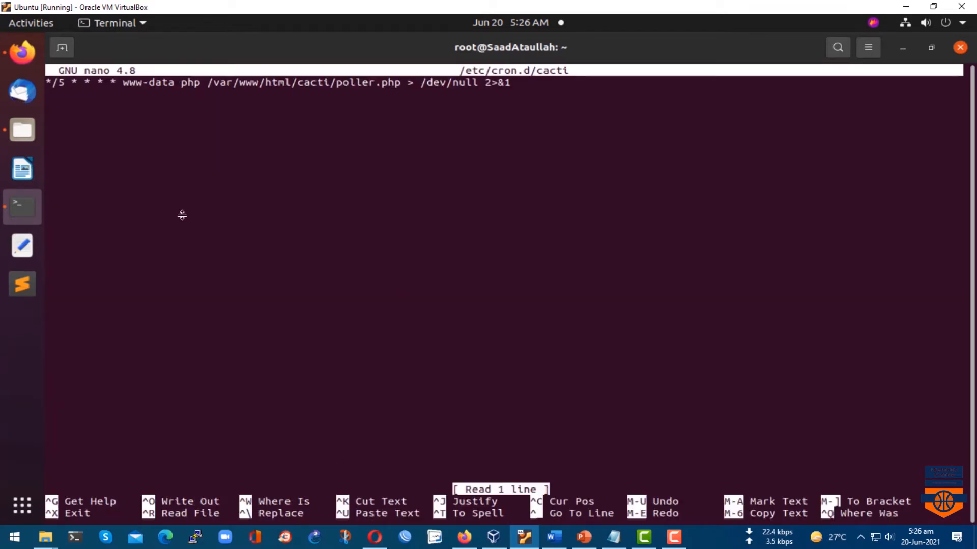
key("ctrl+z")
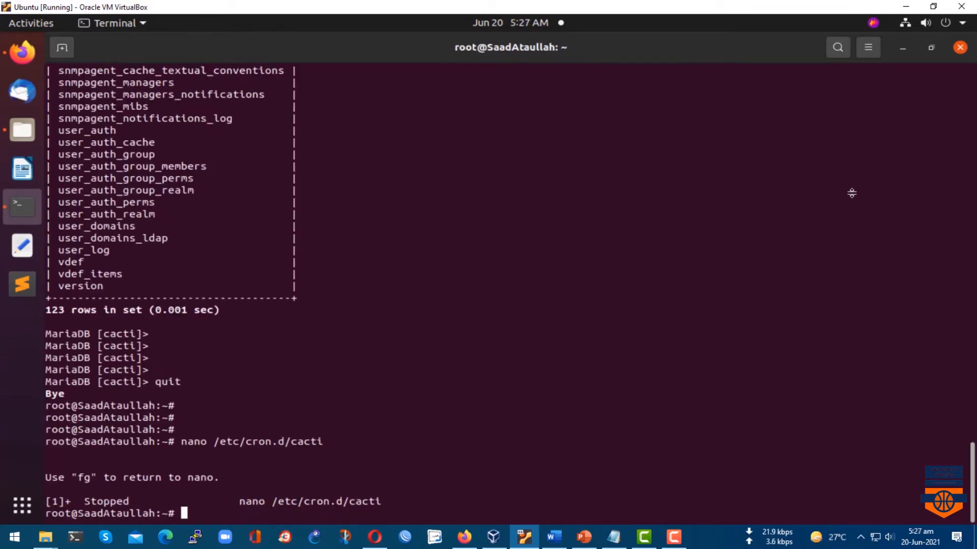
Set the profile to 5 Minute Collection, import, and review the error-free results
left_click(905, 6)
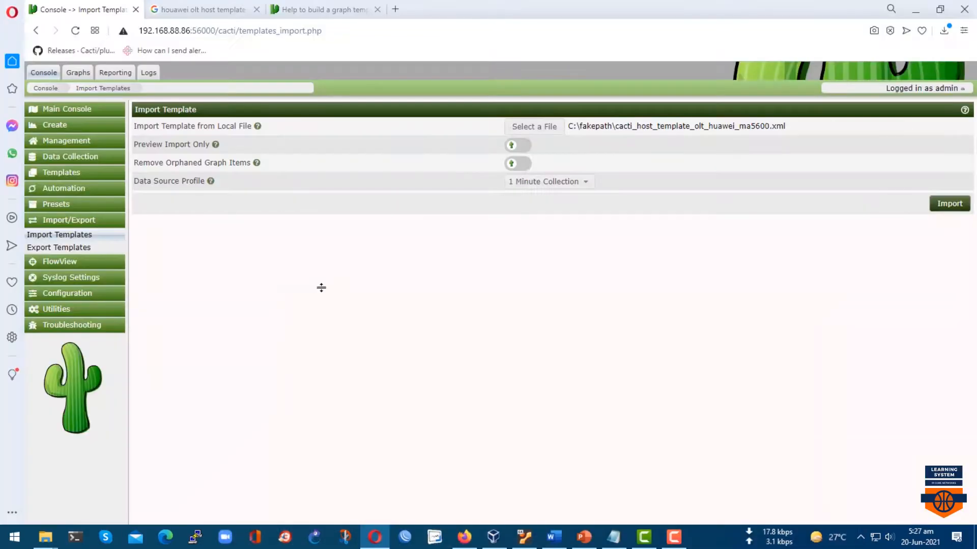
left_click(517, 182)
left_click(544, 234)
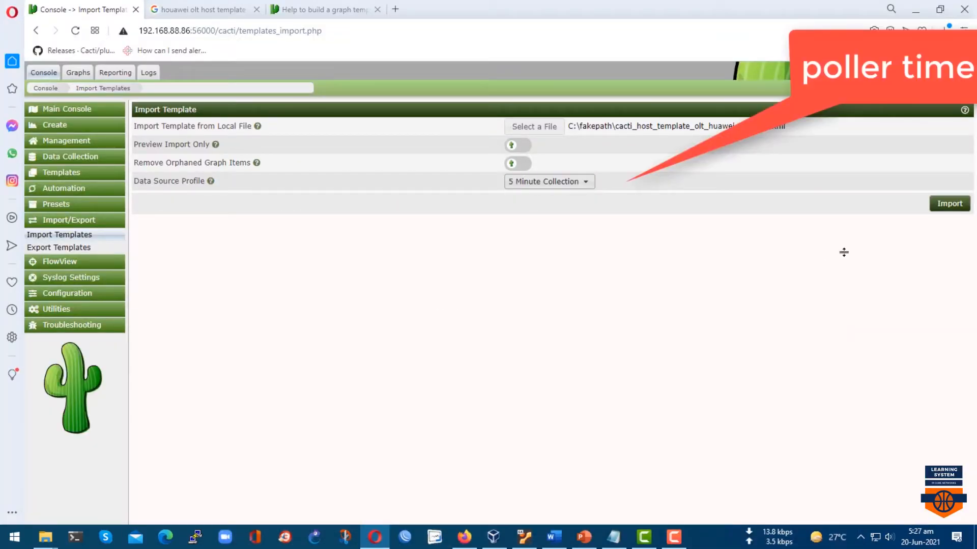
left_click(942, 206)
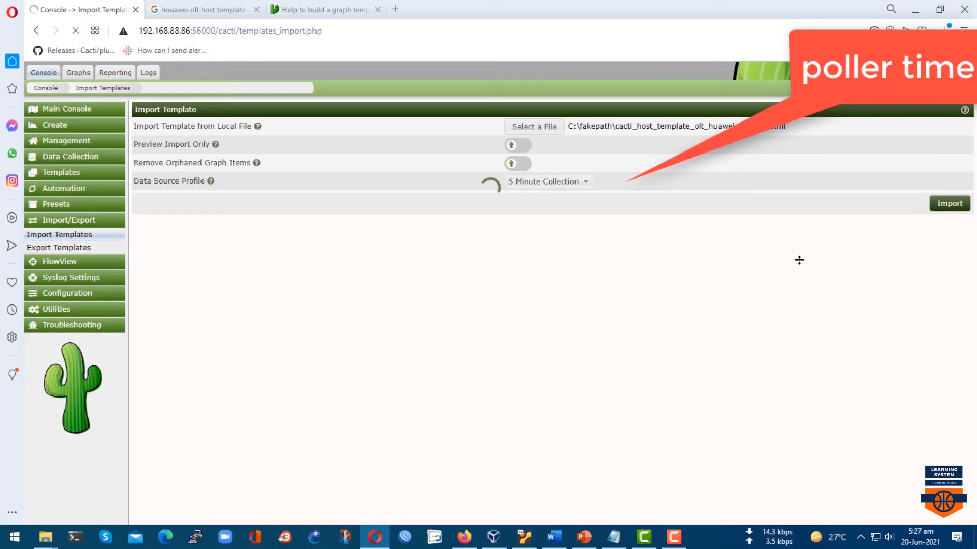
scroll(472, 374, "down", 1)
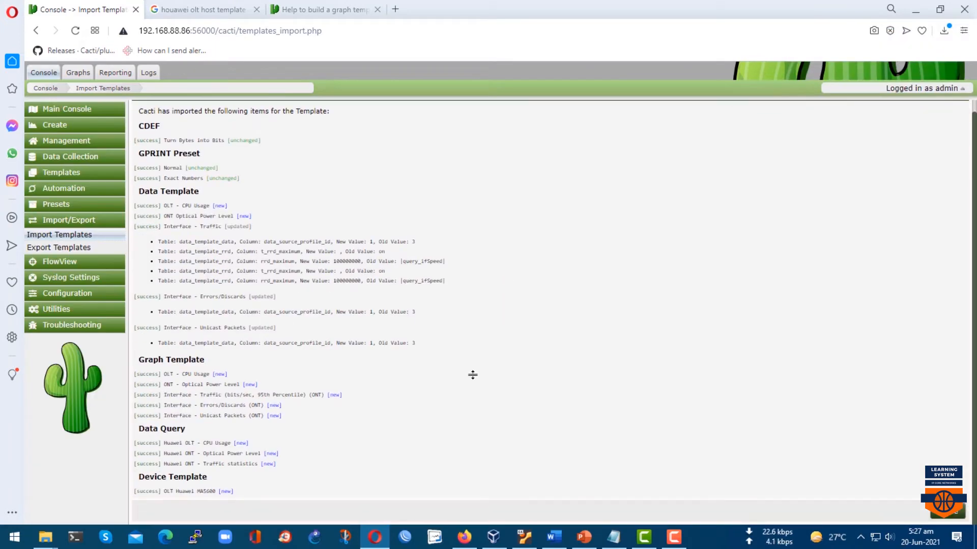
left_click_drag(131, 98, 547, 508)
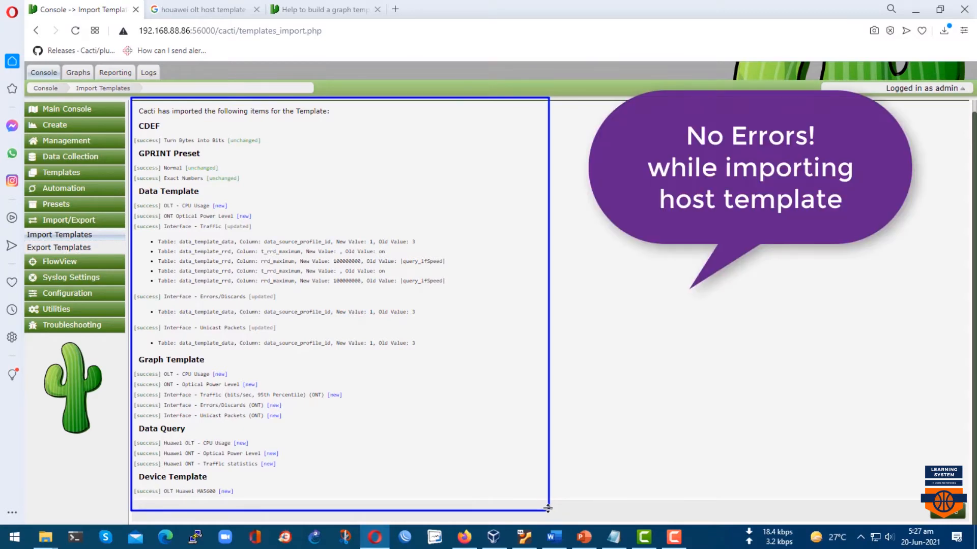
key("Escape")
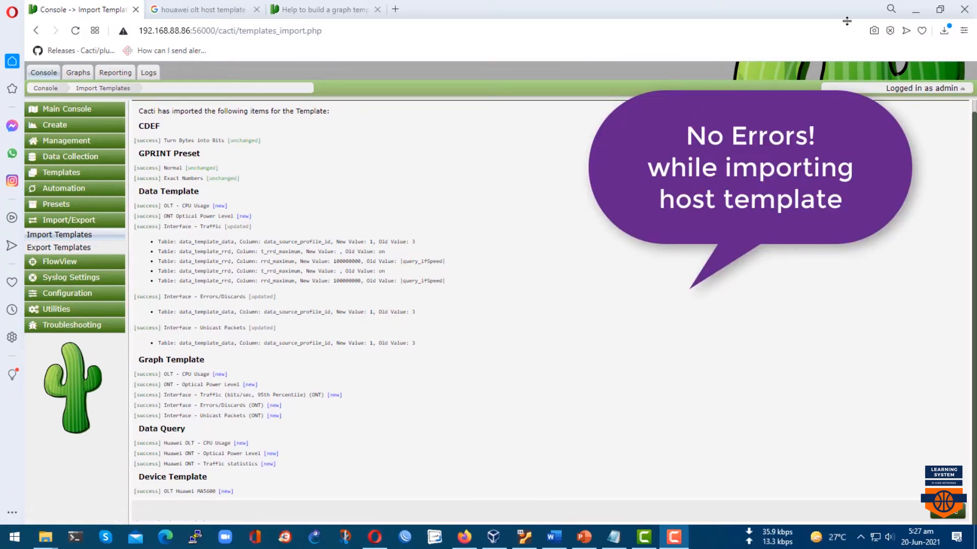
left_click(562, 535)
Scroll the Word guide to Step5 and highlight its nano /etc/cron.d/ontpoller instruction
scroll(375, 414, "down", 5)
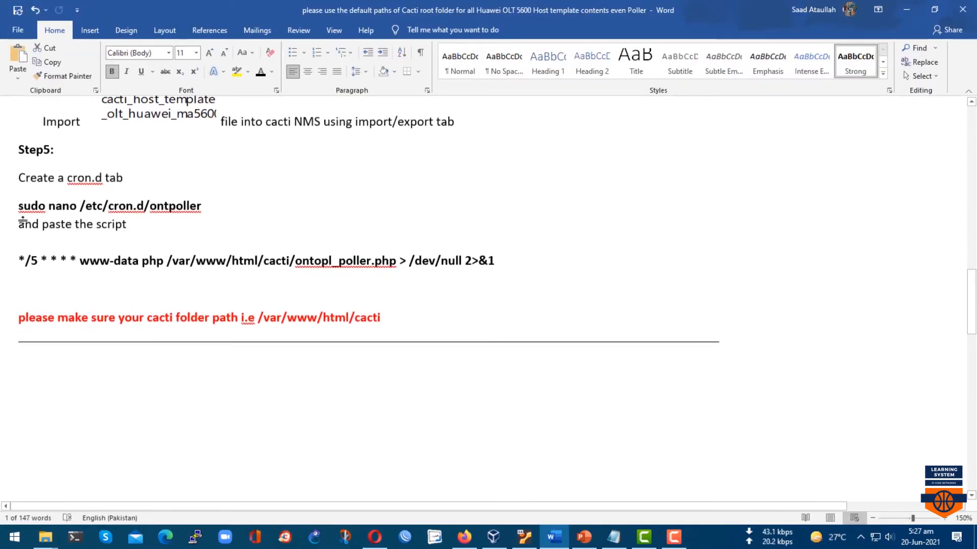
left_click_drag(3, 134, 175, 188)
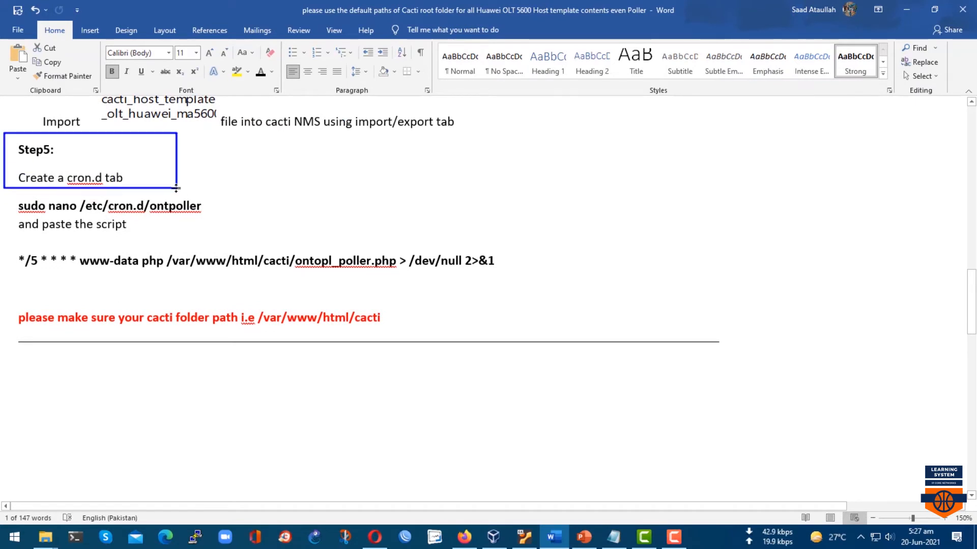
left_click_drag(8, 200, 218, 245)
key("Escape")
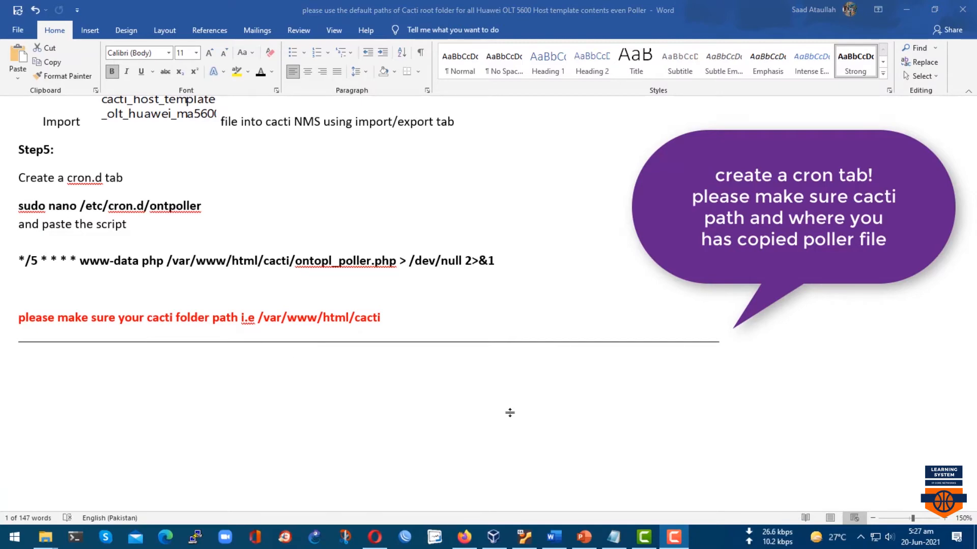
left_click(524, 537)
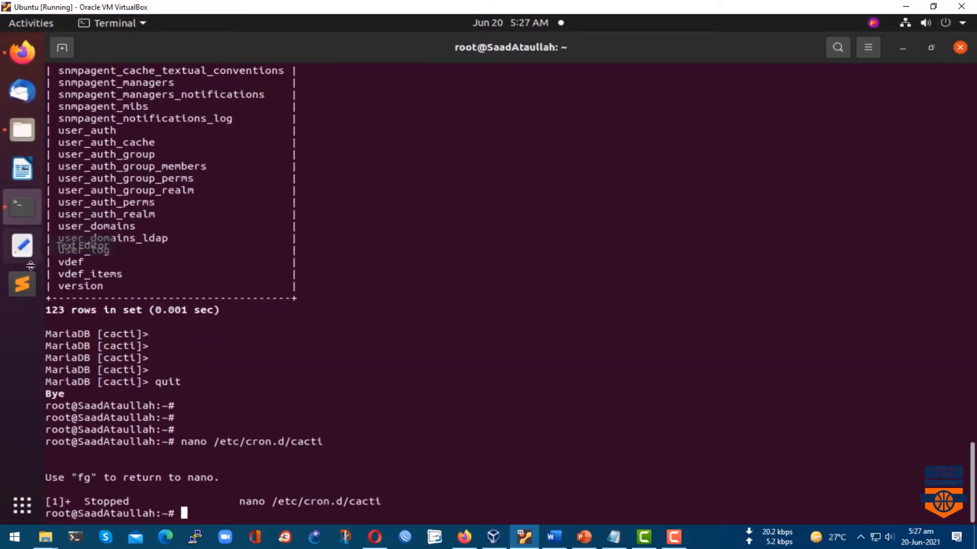
Create /etc/cron.d/ontpoller in nano containing the ontopl_poller.php cron line
type("nano /etc/cron.d")
left_click(553, 537)
left_click_drag(151, 207, 201, 207)
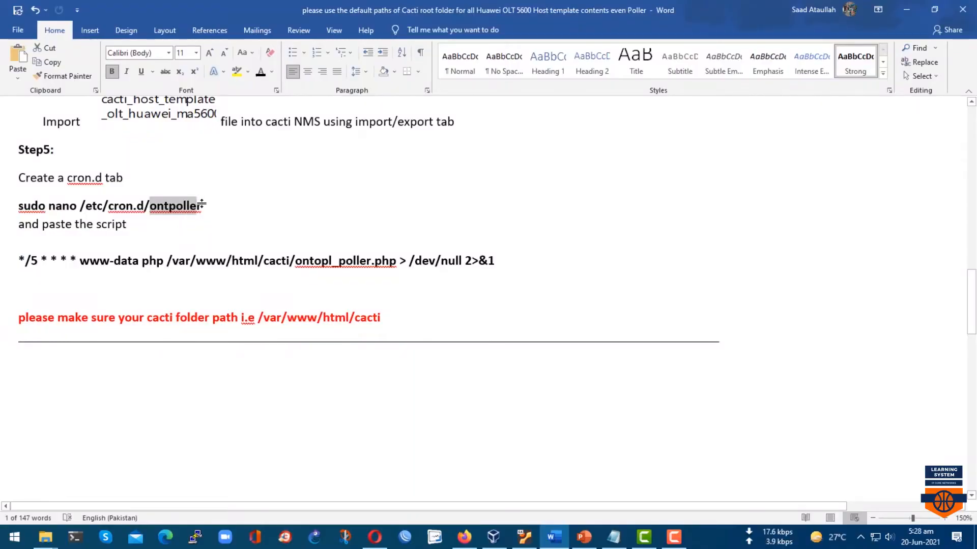
left_click(905, 9)
type("/etc/cron.d/")
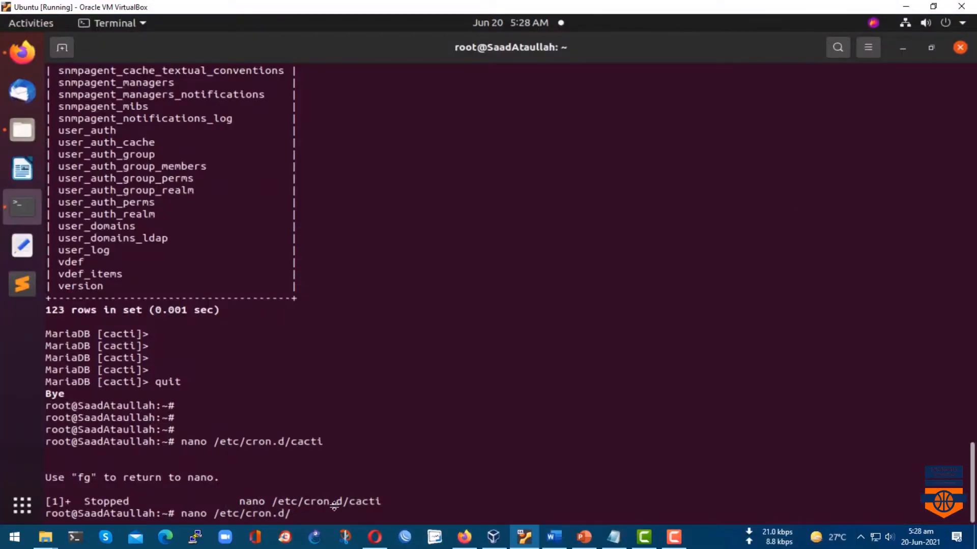
type("ontpoller")
key("Return")
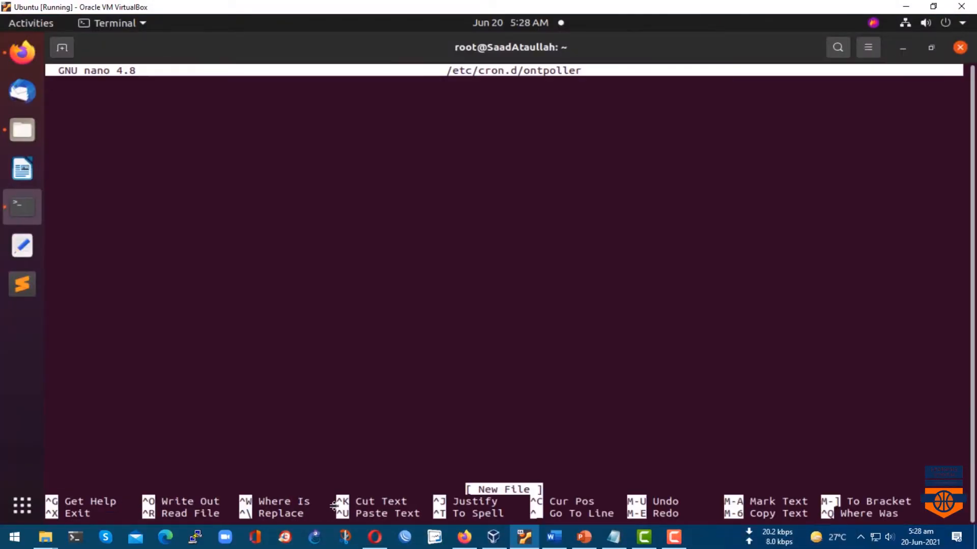
left_click_drag(72, 87, 194, 148)
left_click(194, 151)
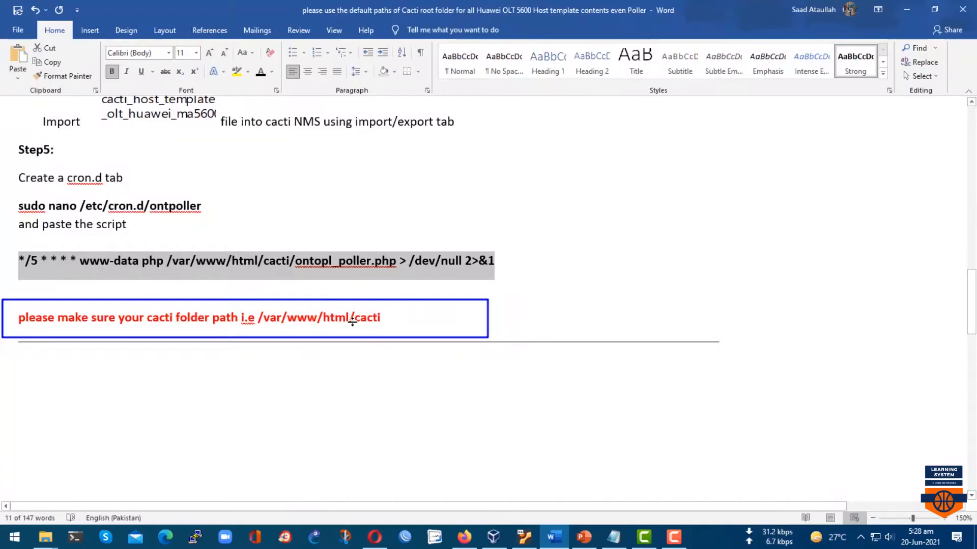
left_click_drag(351, 306, 391, 326)
key("Escape")
left_click(906, 9)
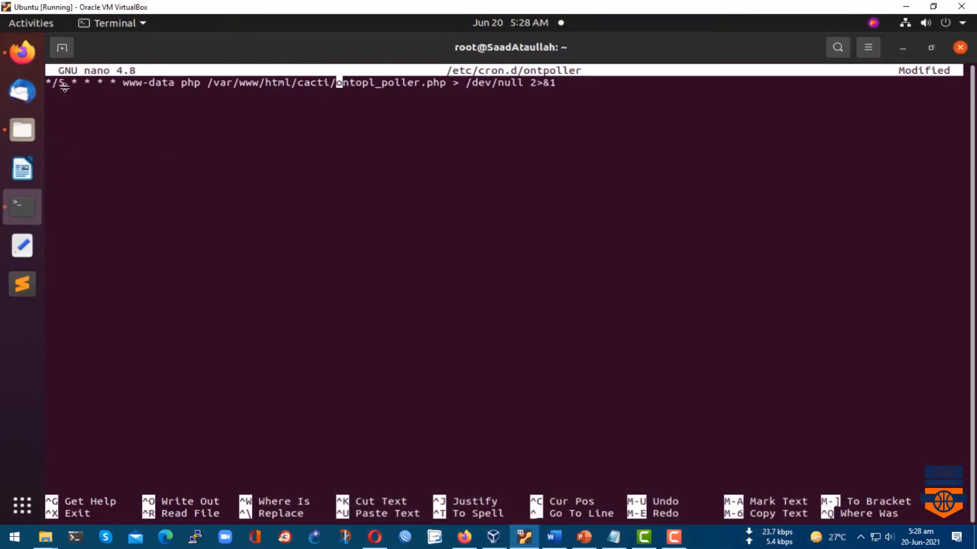
Save and exit nano, then verify cron.service status shows the ontopl_poller.php entry
key("ctrl+s")
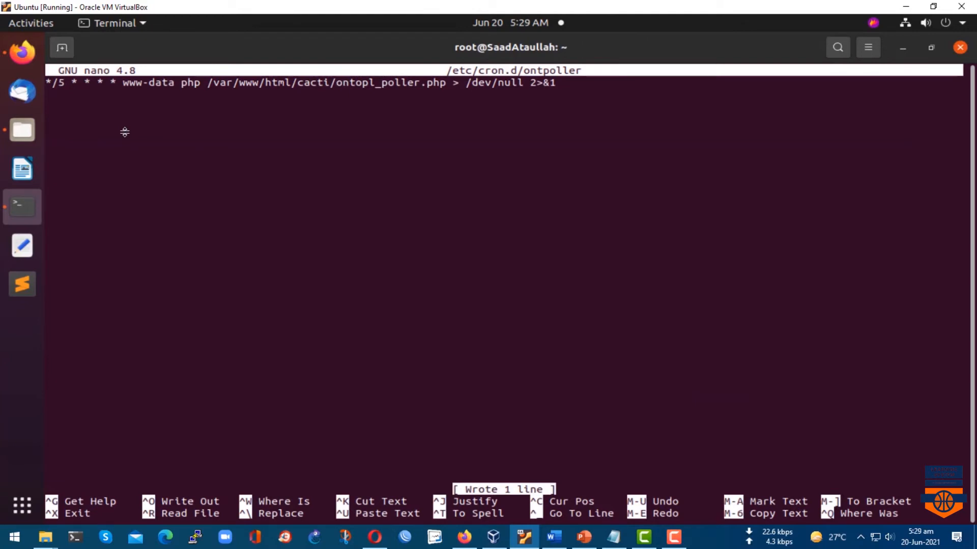
key("ctrl+x")
key("Return")
key("Return")
key("Return")
key("Return")
key("Return")
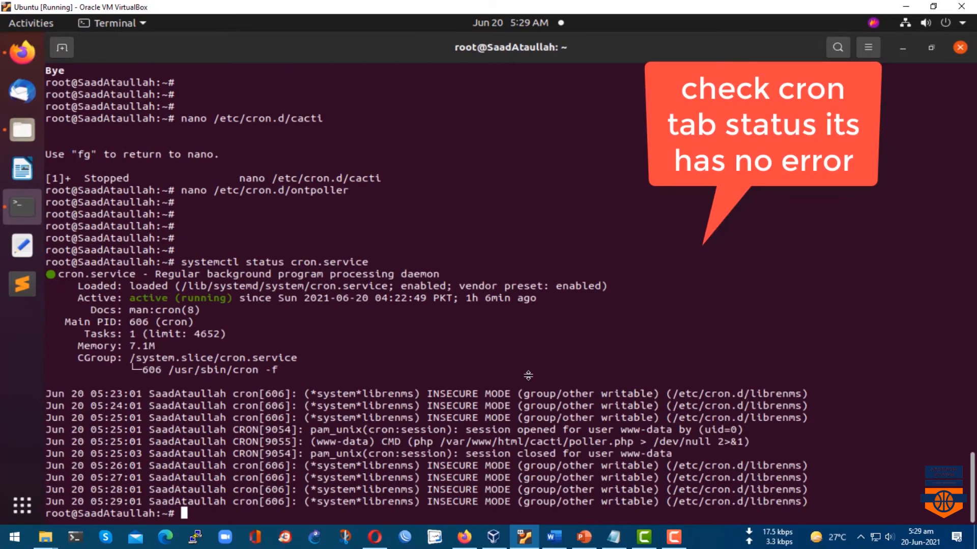
key("Up")
key("Return")
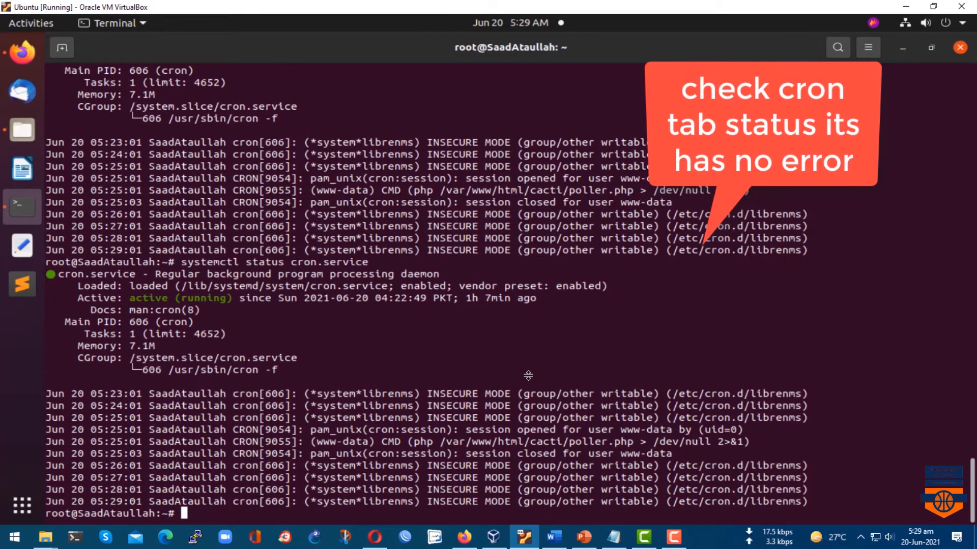
key("Return")
key("Return")
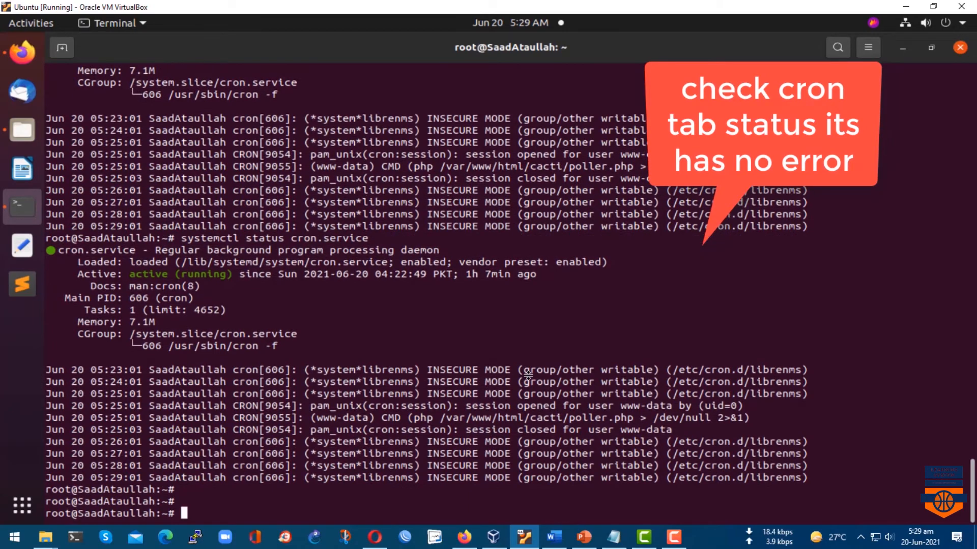
key("Up")
key("Return")
left_click_drag(51, 477, 801, 478)
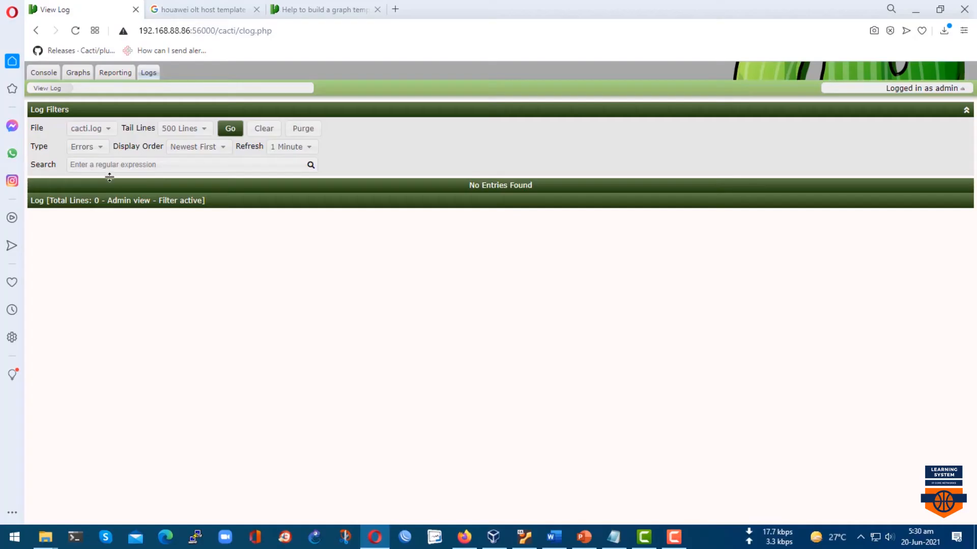
Filter the Cacti log by SQL Calls, Debug and error types to check for errors
left_click(96, 153)
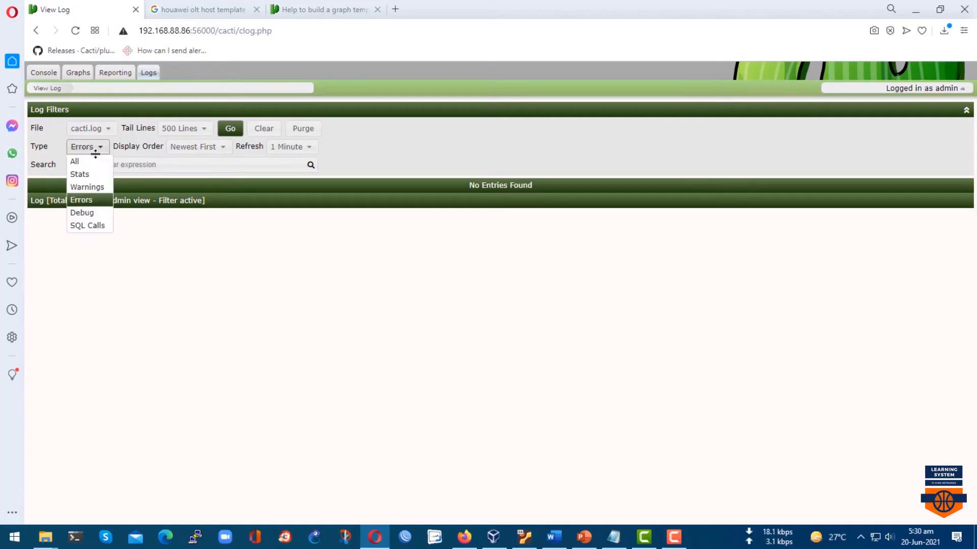
left_click(87, 226)
left_click(94, 147)
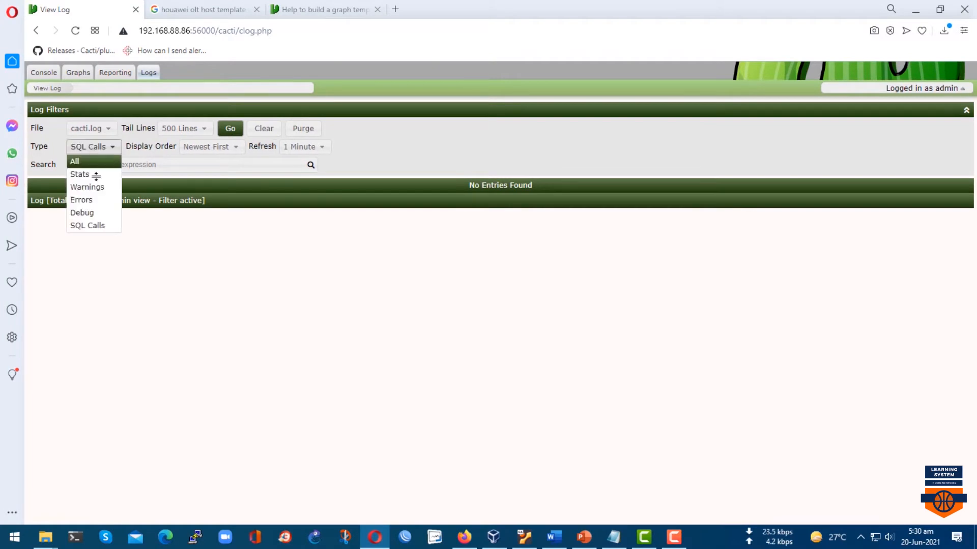
left_click(95, 211)
left_click(94, 148)
left_click(93, 226)
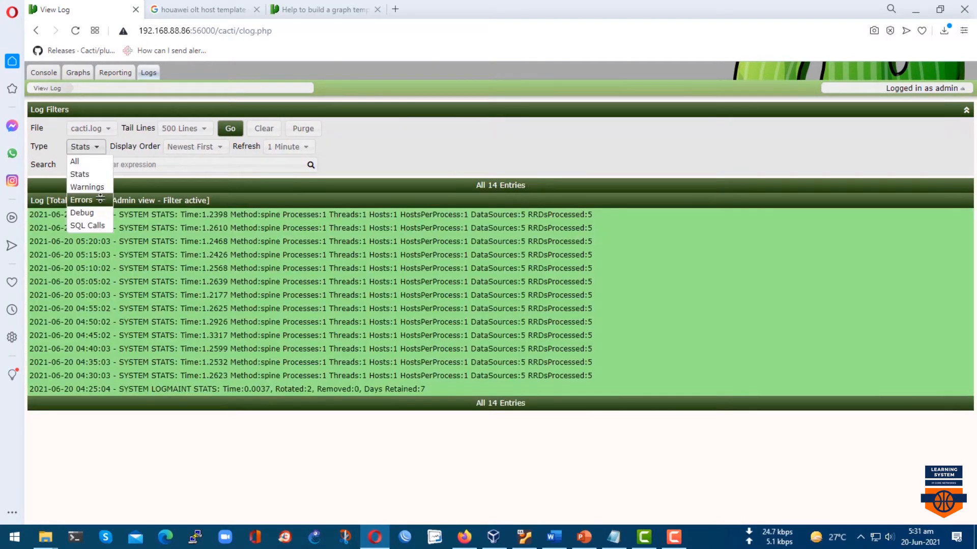
left_click(100, 199)
left_click(84, 146)
left_click(92, 213)
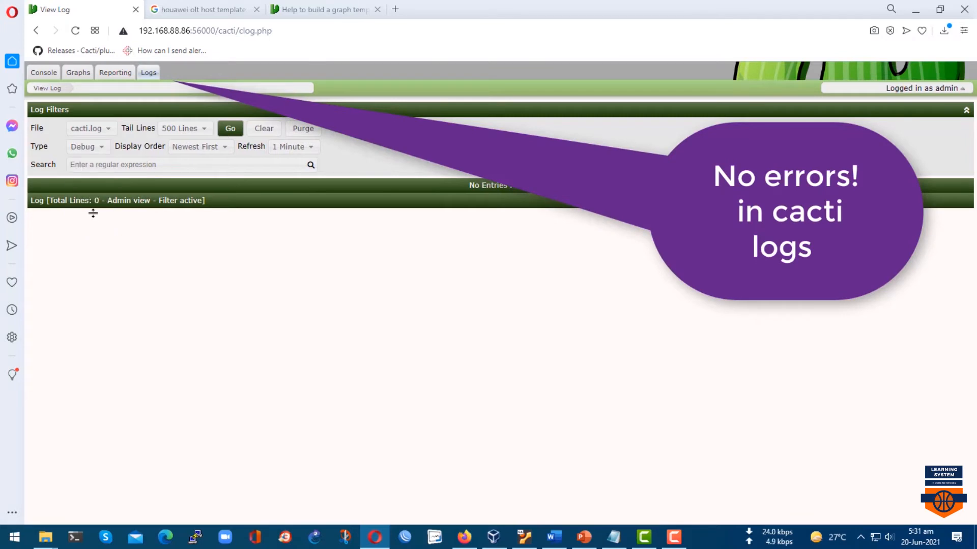
Review the OLT Huawei MA5600 device template and its three data queries
left_click(44, 73)
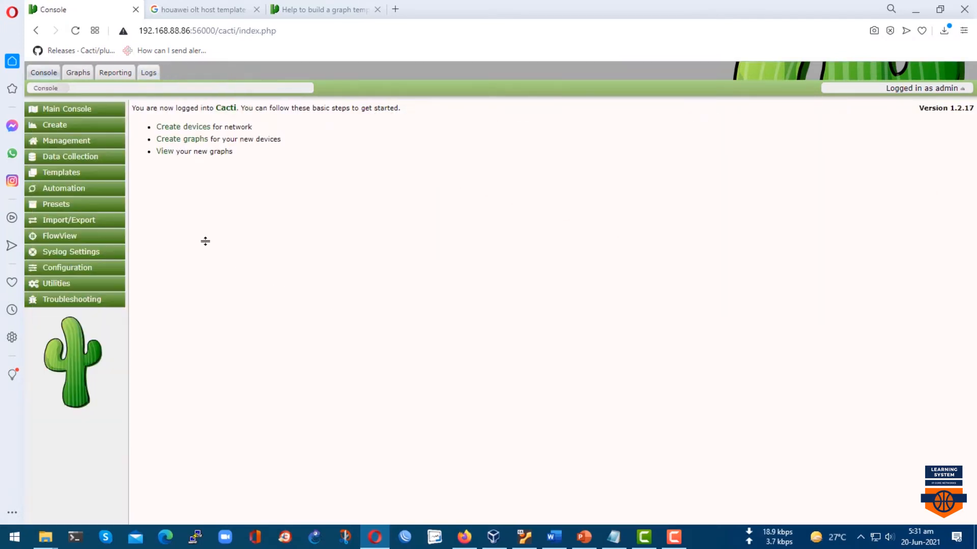
left_click(77, 175)
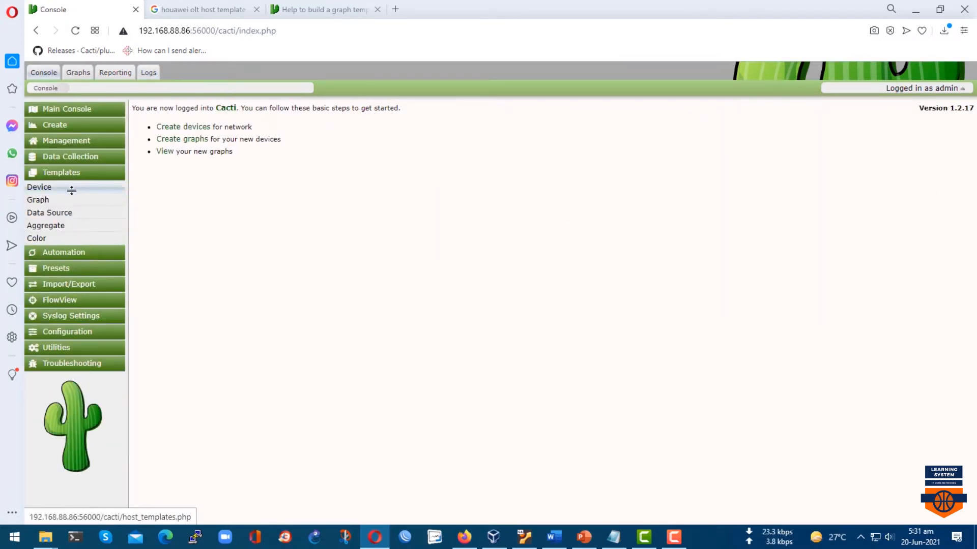
left_click(72, 189)
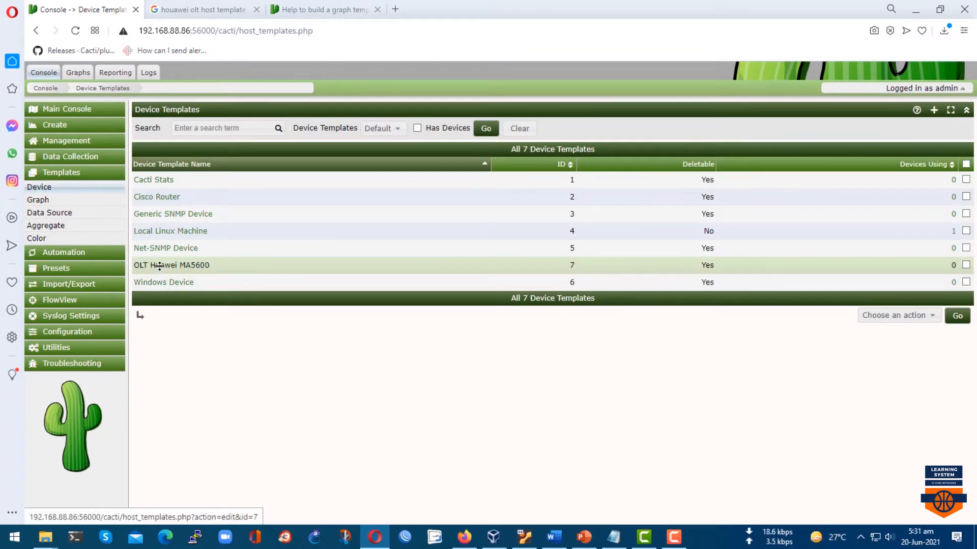
left_click(160, 265)
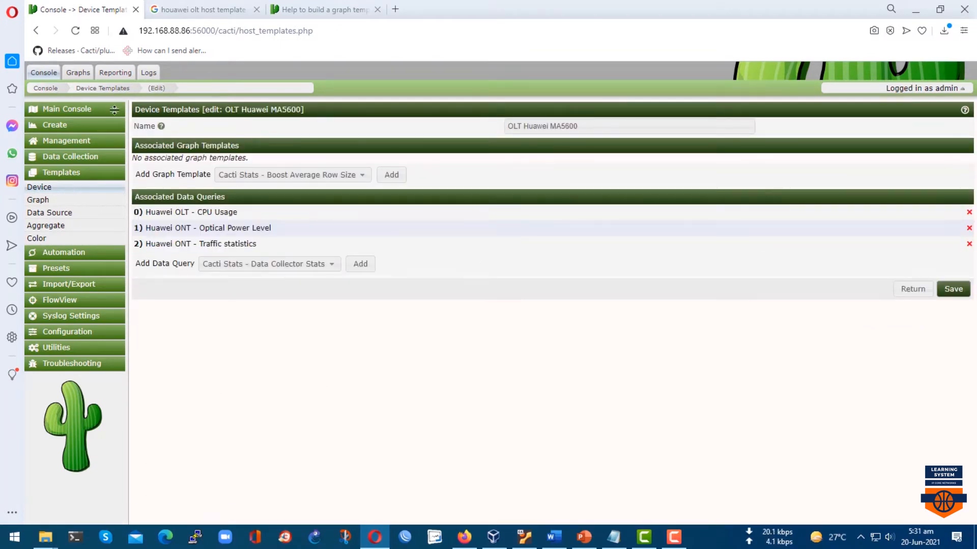
left_click_drag(111, 90, 754, 300)
key("Escape")
Return to Cacti and open the Management > Devices list
left_click(554, 537)
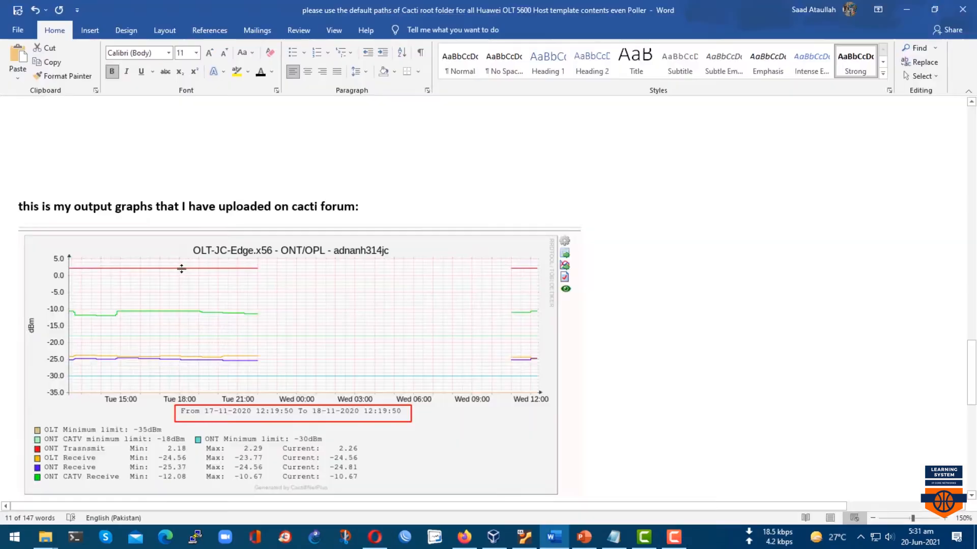
left_click(375, 535)
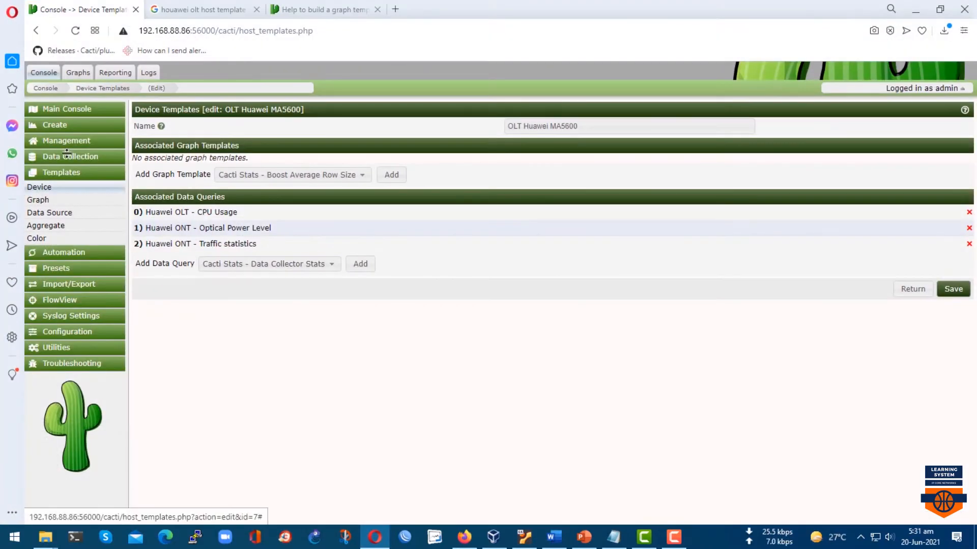
left_click(61, 141)
left_click(61, 154)
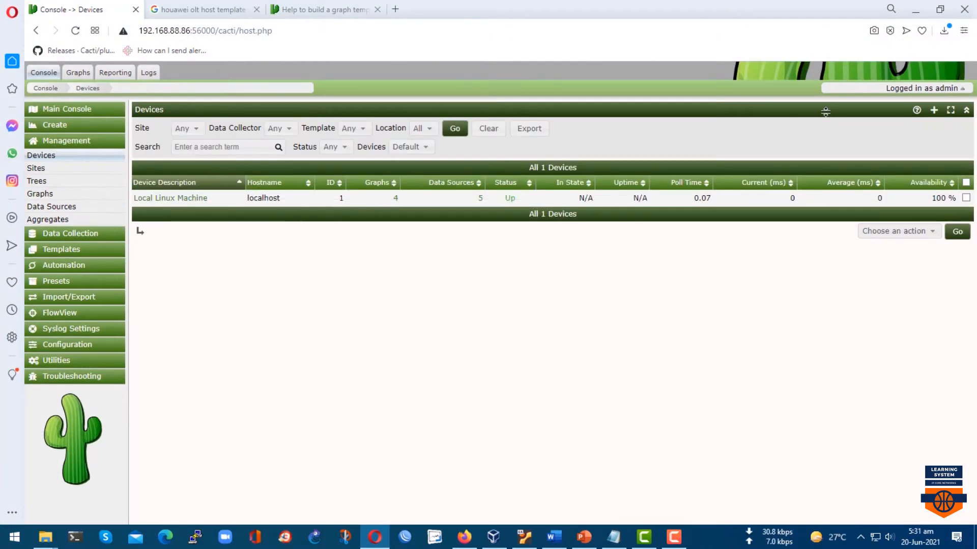
Add device OLT-JC_EDGE.x56 at 156.168.164.56 with the OLT Huawei MA5600 template
left_click(944, 112)
left_click(542, 143)
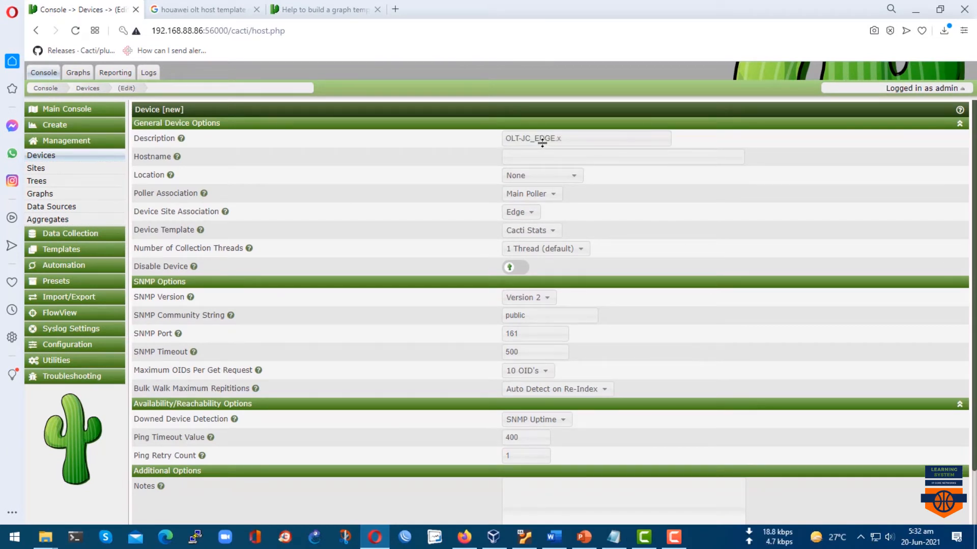
left_click(537, 153)
type("156.168.164.56")
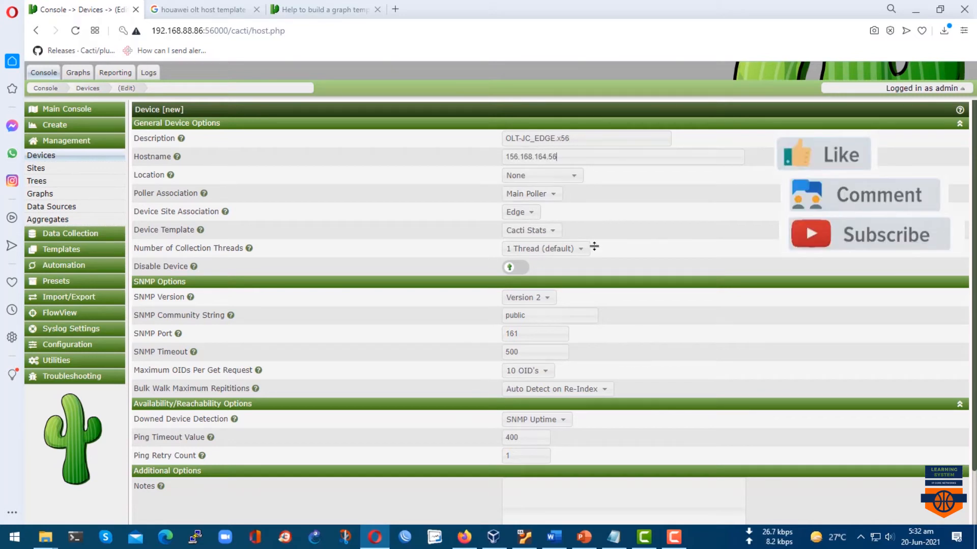
left_click(528, 229)
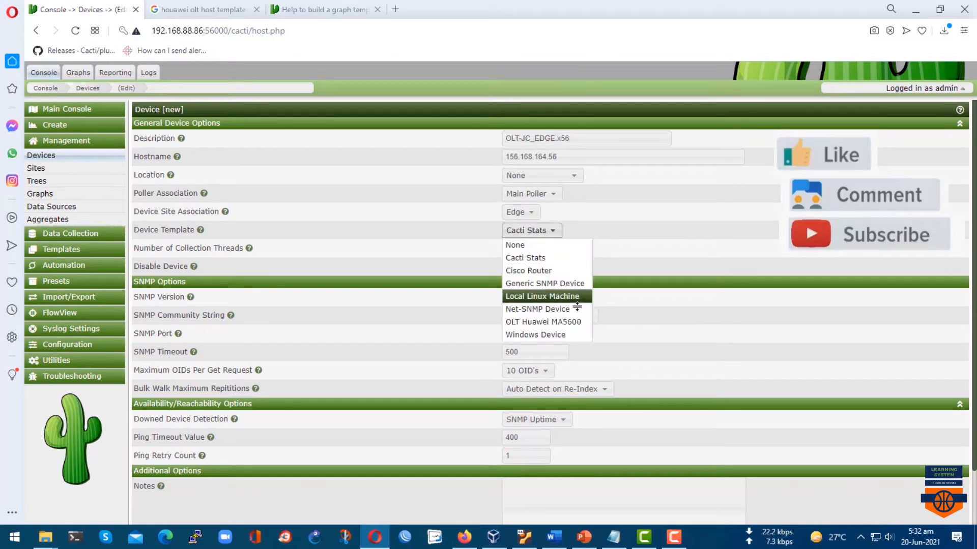
left_click(534, 320)
Replace the default SNMP community string with the custom community
scroll(598, 291, "down", 2)
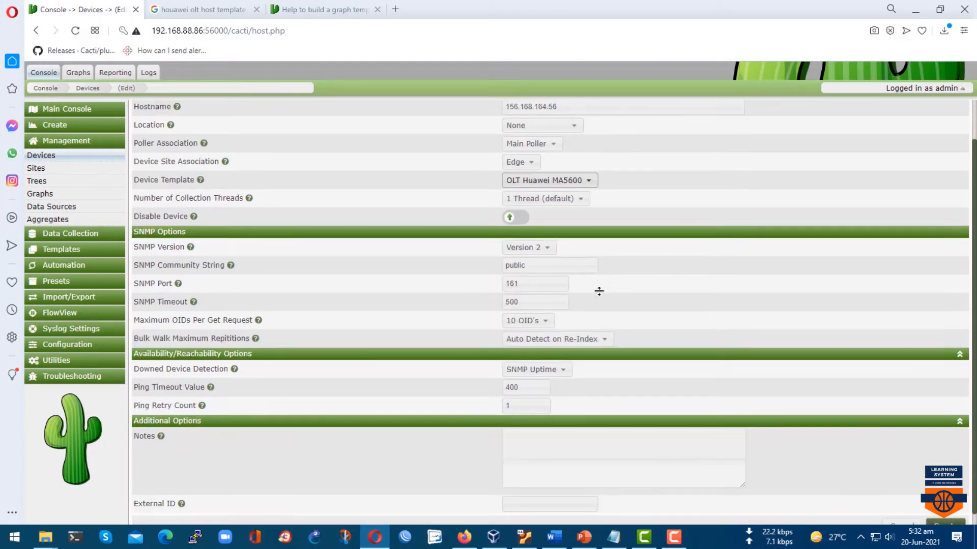
double_click(508, 255)
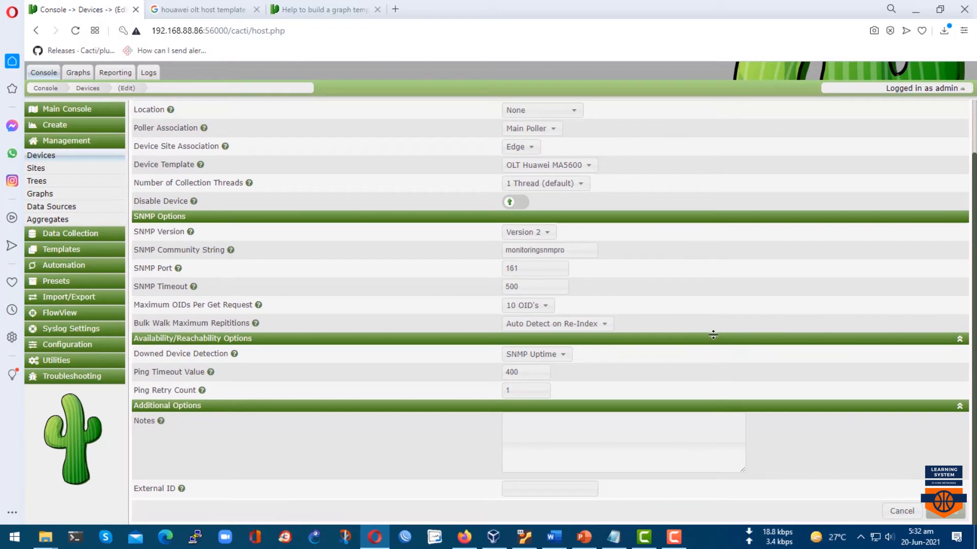
scroll(708, 334, "up", 3)
scroll(702, 349, "down", 3)
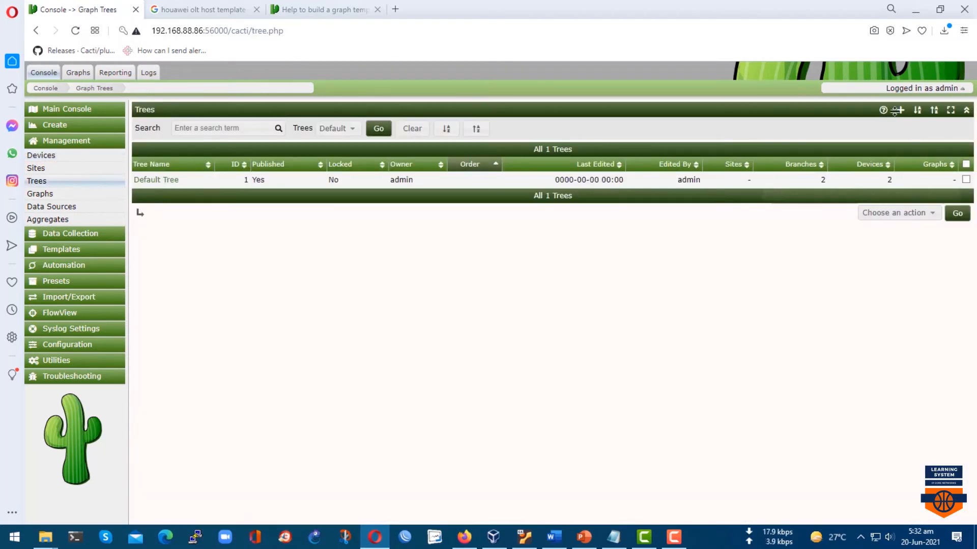
Create graph tree 'GPON OLT,s' with Alphabetic Ordering sorting
left_click(900, 109)
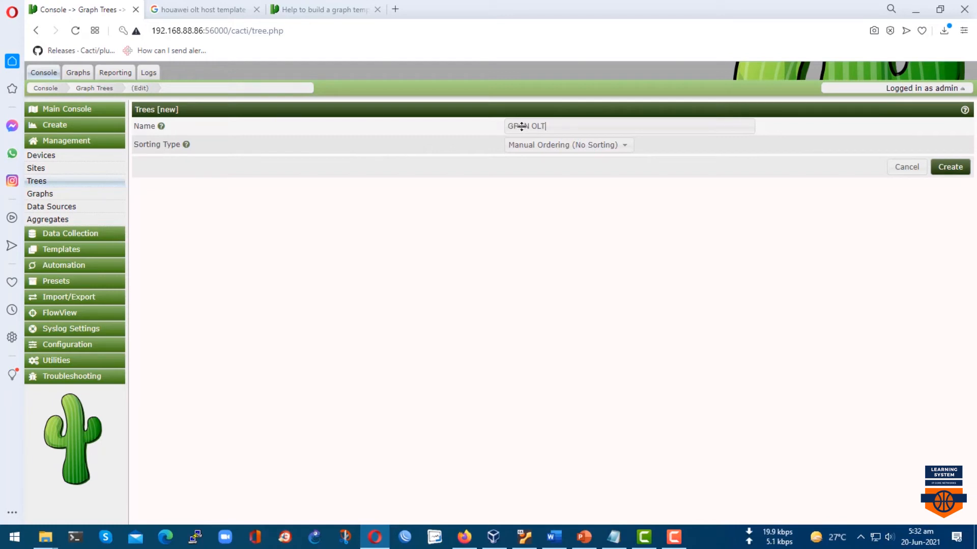
left_click(531, 145)
left_click(552, 171)
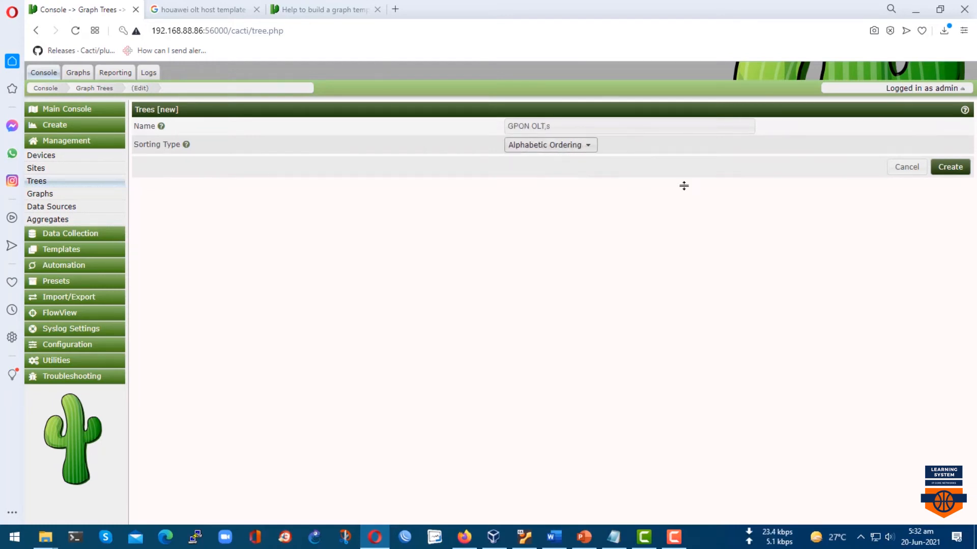
left_click(949, 167)
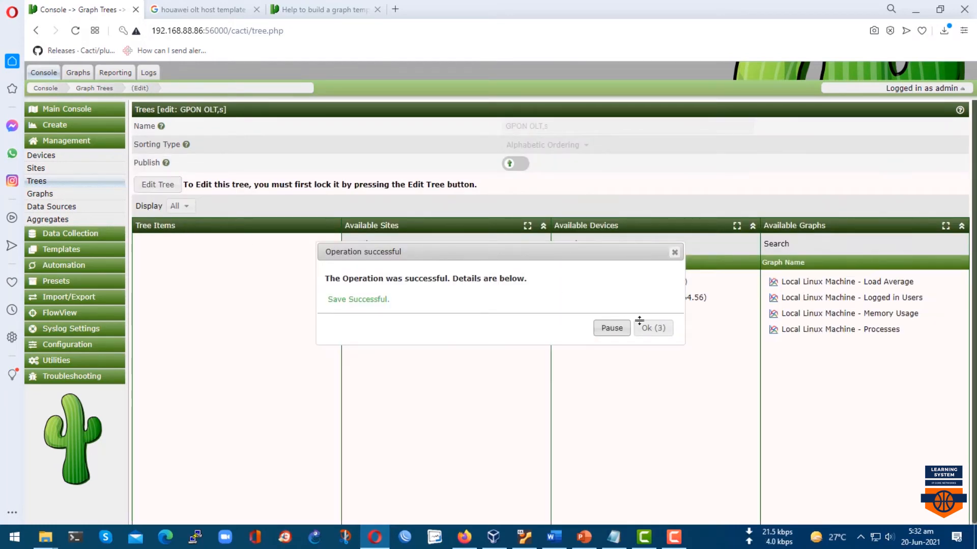
left_click(657, 329)
Publish the tree, add OLT-JC_EDGE.x56 to its items, and finish editing
left_click(154, 183)
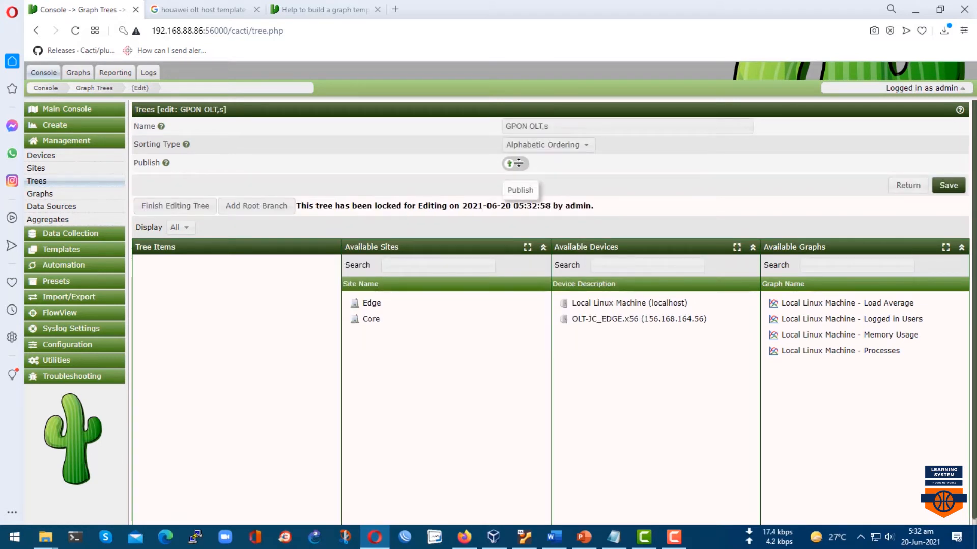
left_click(515, 163)
left_click(943, 185)
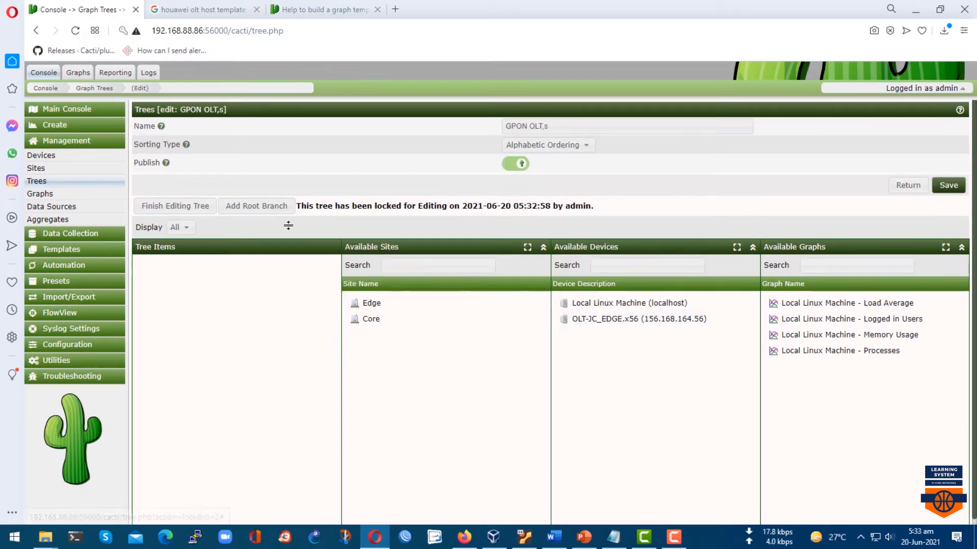
left_click_drag(611, 318, 173, 272)
left_click(175, 206)
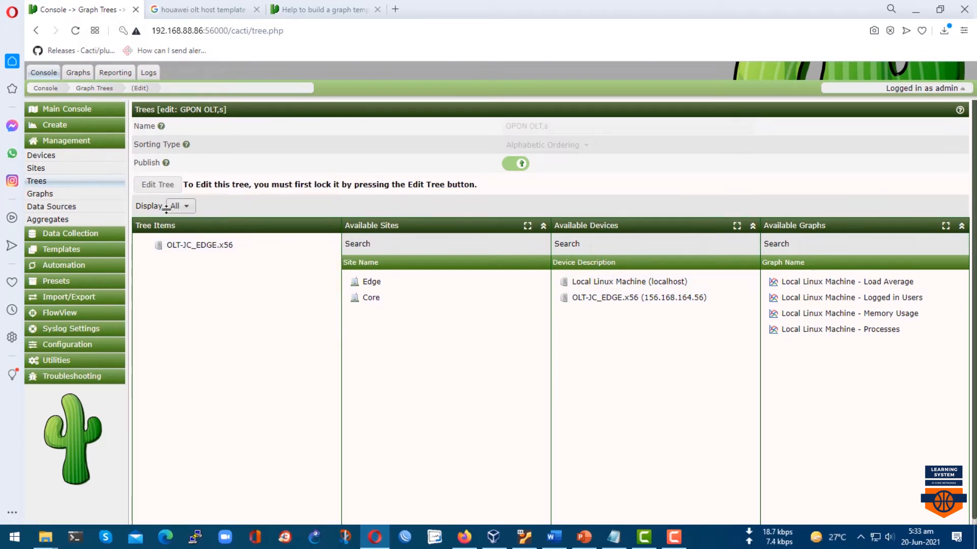
left_click(36, 155)
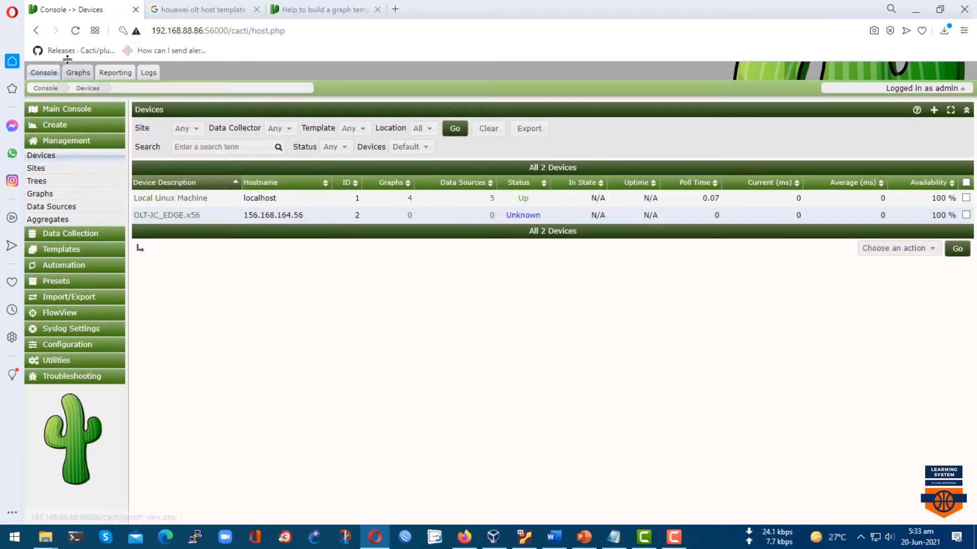
Bring up the polling wait-time reminder note and select its text
key("alt+Tab")
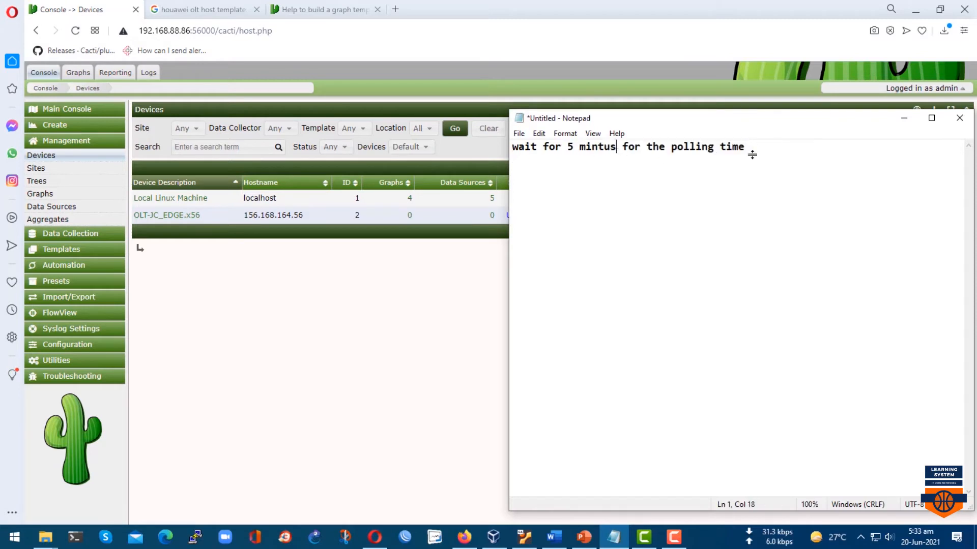
key("ctrl+a")
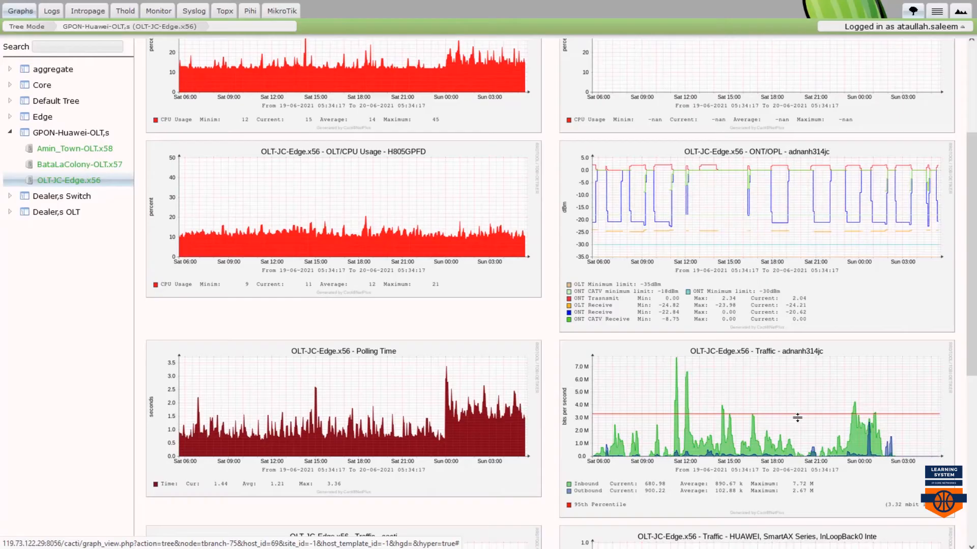
scroll(796, 414, "up", 3)
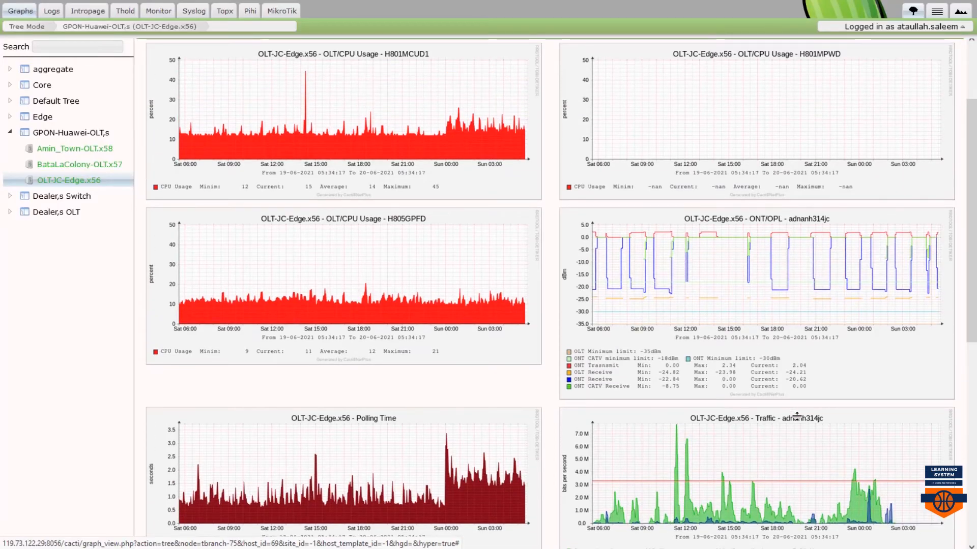
scroll(796, 414, "down", 1)
scroll(795, 414, "up", 3)
scroll(791, 419, "down", 5)
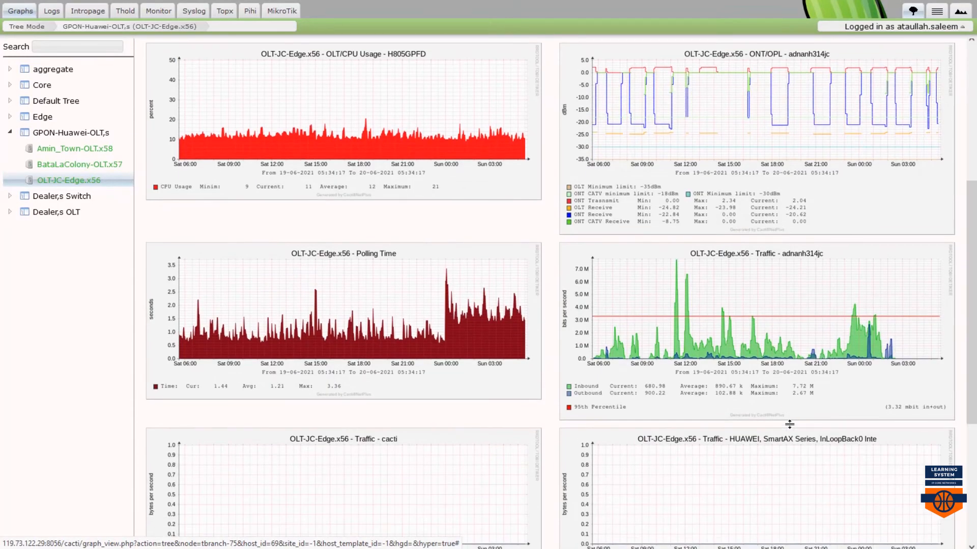
Scroll through the OLT-JC-Edge.x56 graphs, then return to the TopX report
left_click_drag(659, 232, 915, 411)
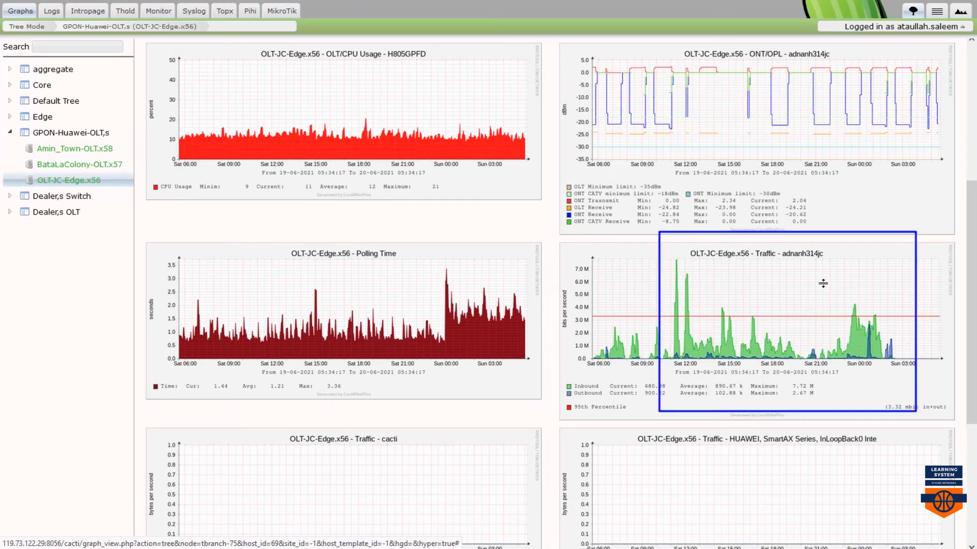
left_click_drag(576, 163, 837, 236)
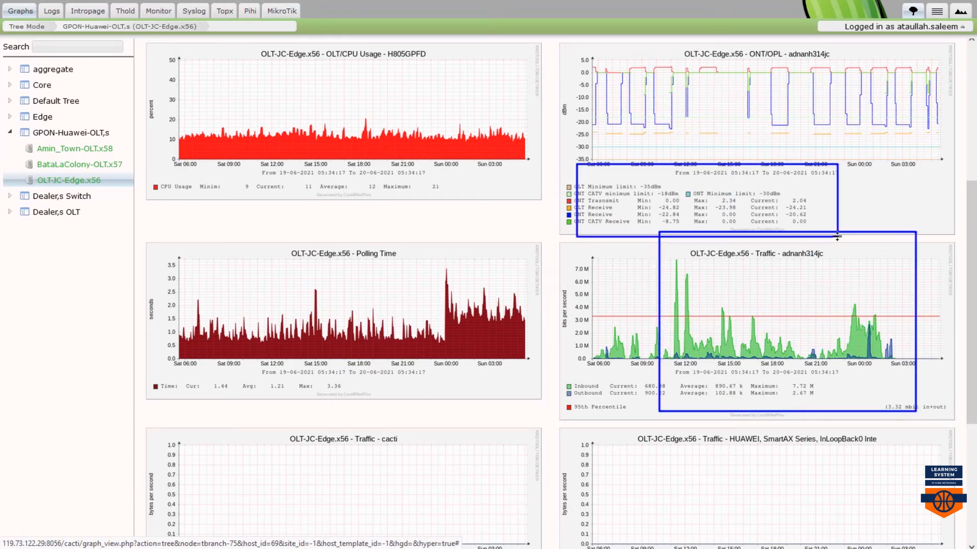
scroll(796, 186, "up", 2)
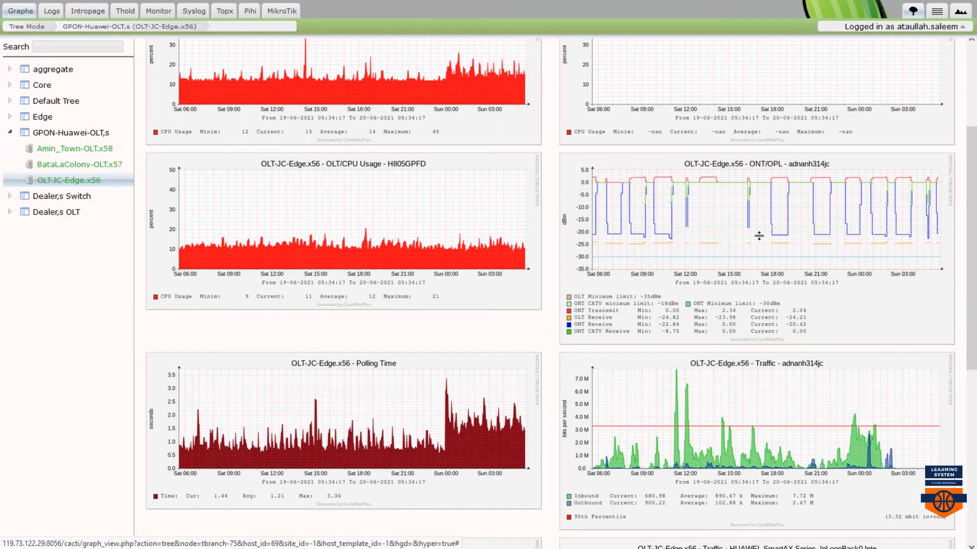
scroll(848, 380, "down", 4)
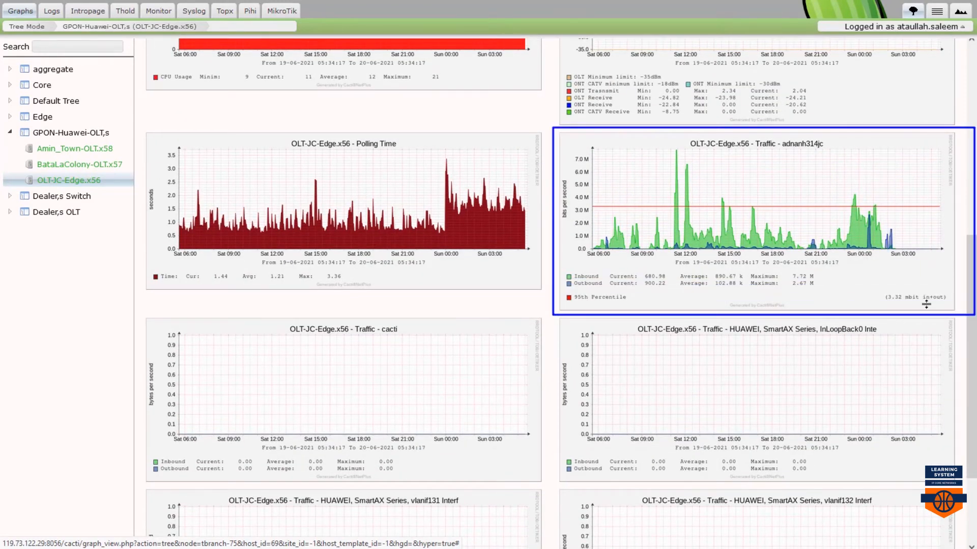
scroll(616, 299, "up", 5)
scroll(617, 299, "up", 1)
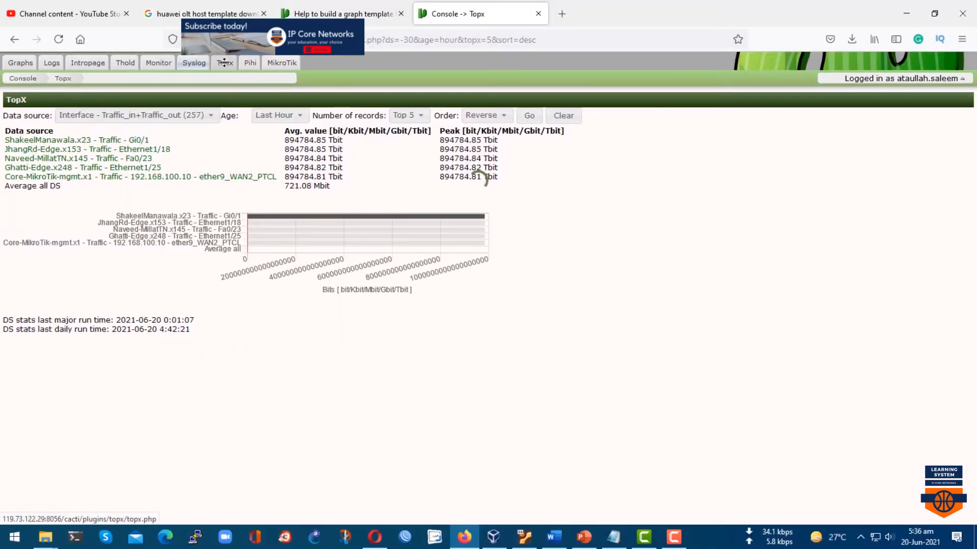
left_click(224, 63)
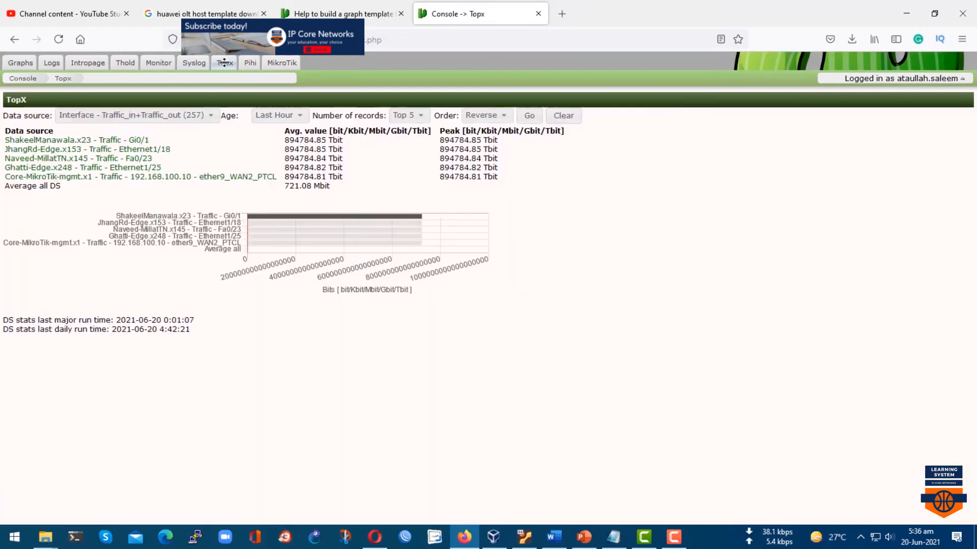
Show TopX results for the last day, then list devices filtered to the PEdge site
left_click(295, 114)
left_click(274, 144)
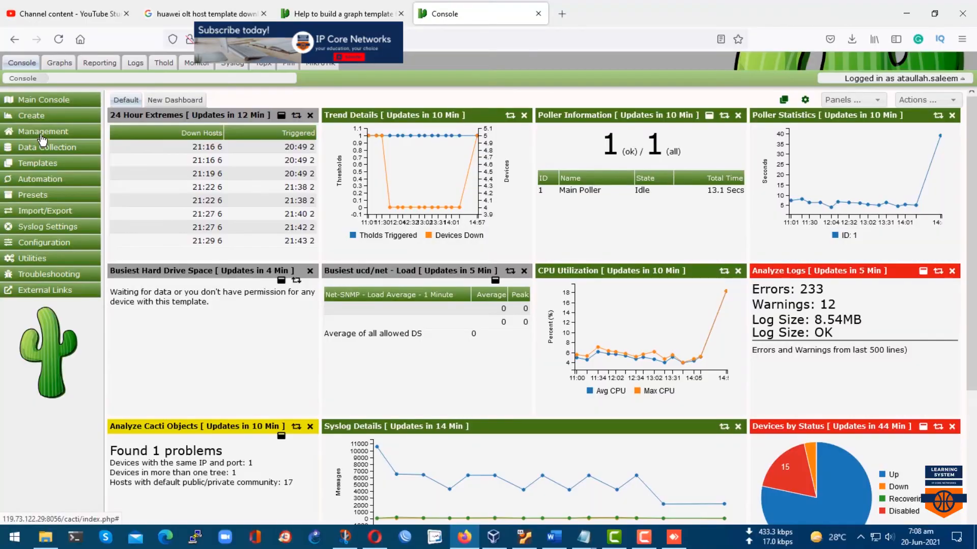
left_click(40, 134)
left_click(40, 148)
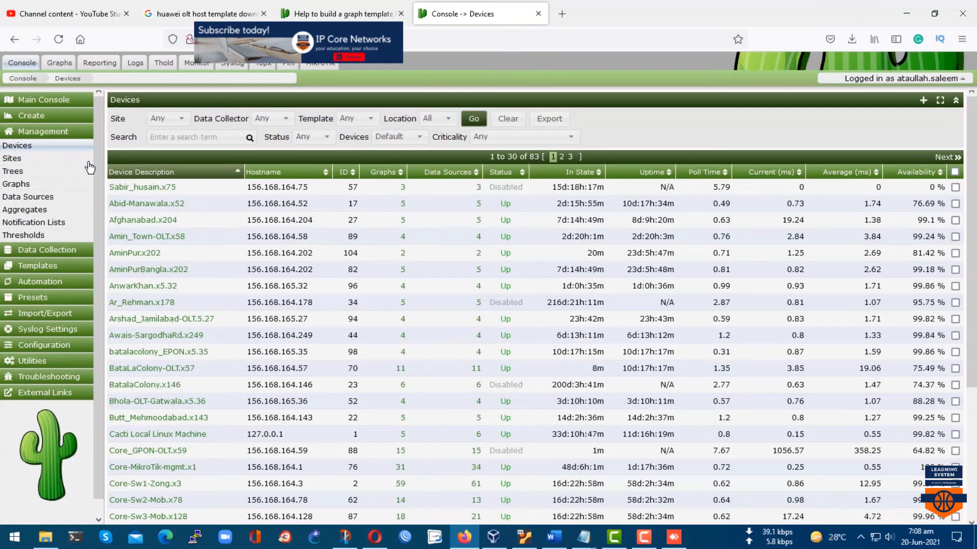
left_click(167, 118)
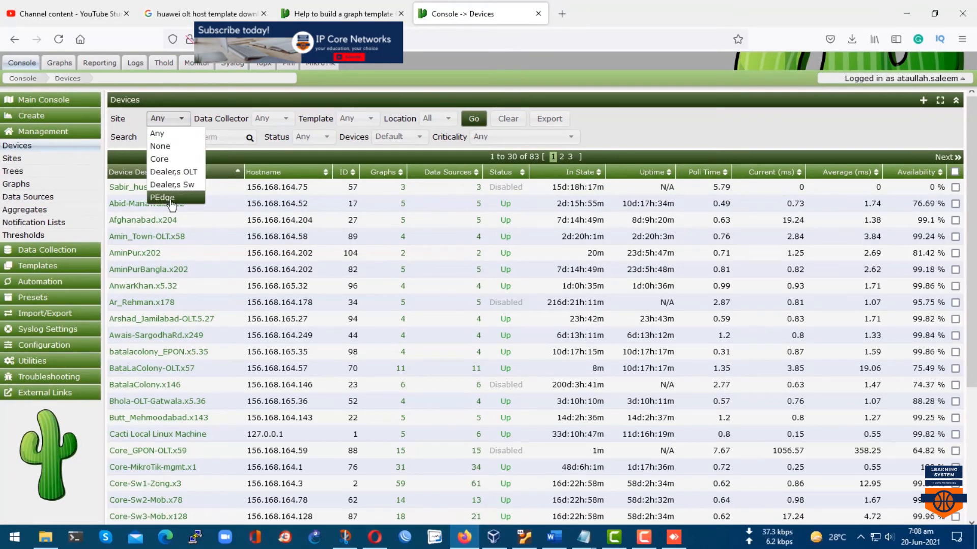
left_click(162, 197)
Open Amin_Town-OLT.x58 and re-index its ONT optical power level query
left_click(148, 191)
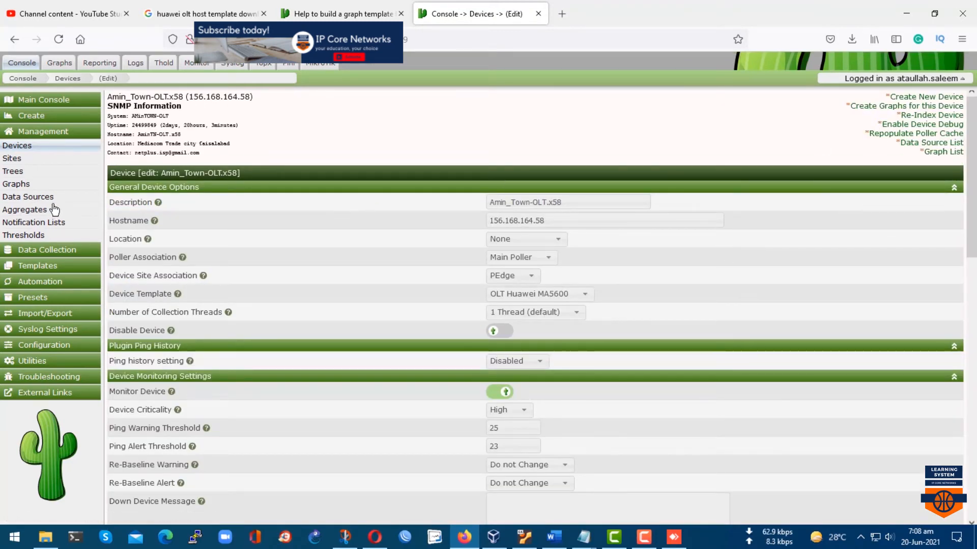
scroll(733, 397, "down", 10)
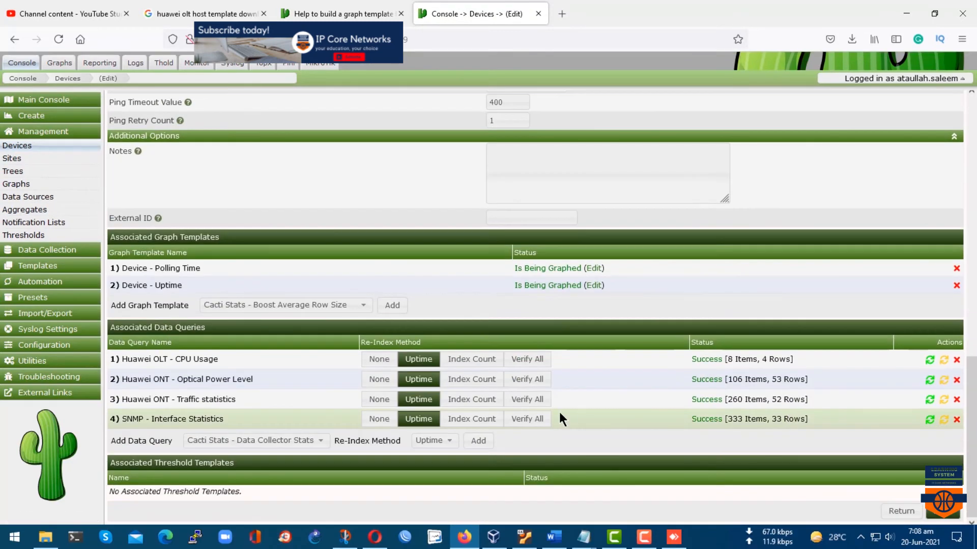
left_click_drag(615, 327, 938, 454)
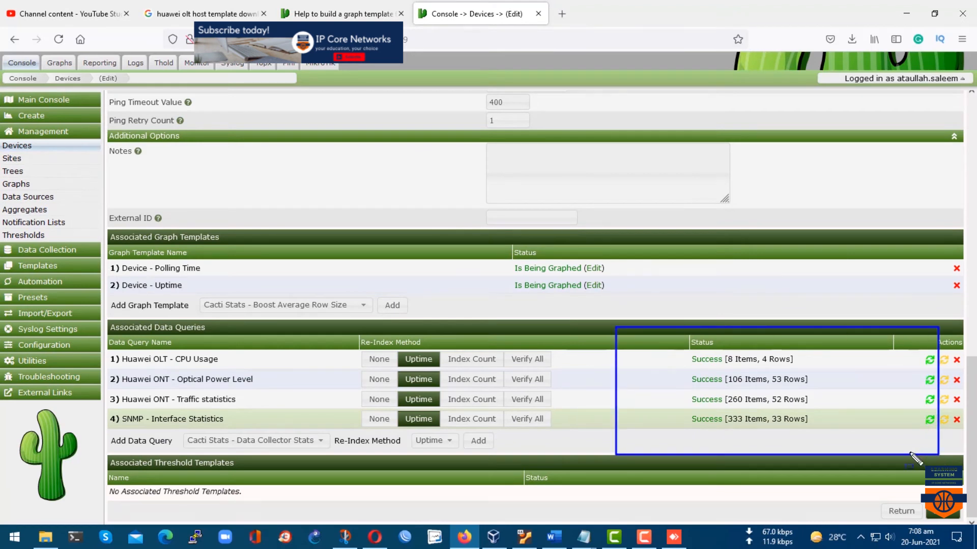
left_click(943, 400)
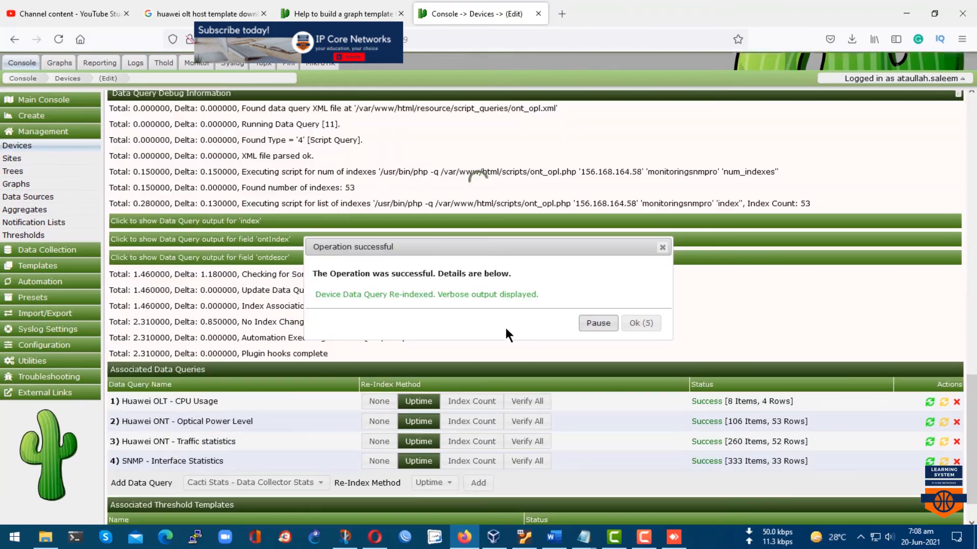
left_click(648, 323)
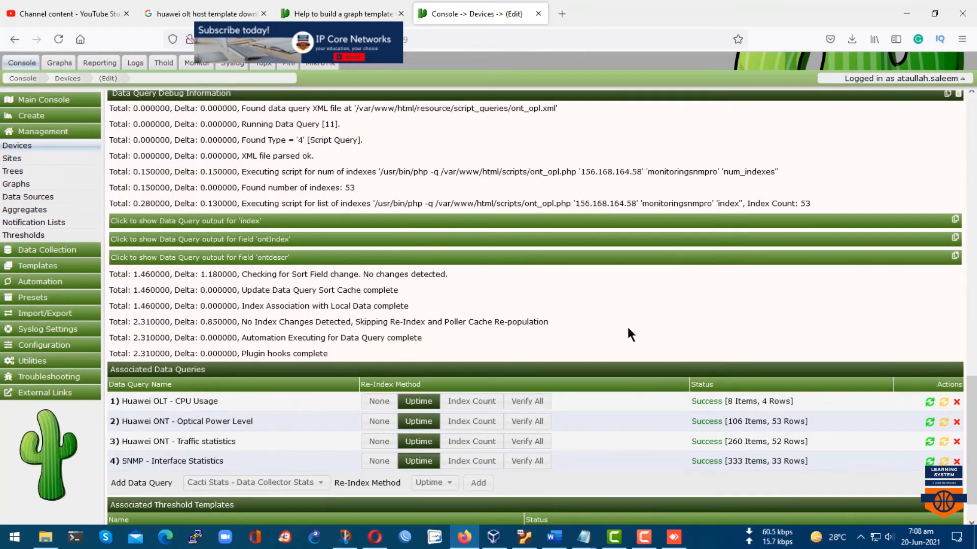
Re-index the ONT traffic statistics query and dismiss the success message
left_click_drag(346, 355, 352, 359)
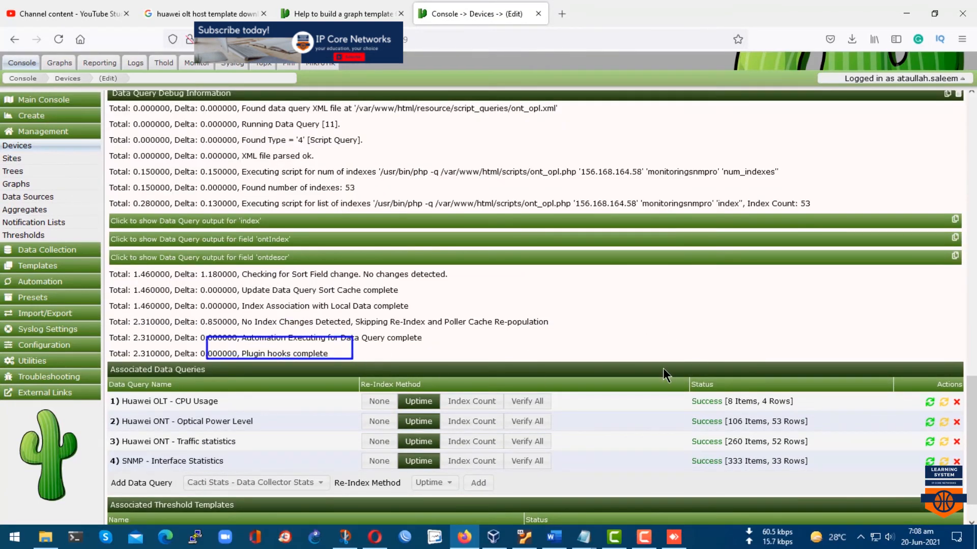
scroll(764, 367, "down", 2)
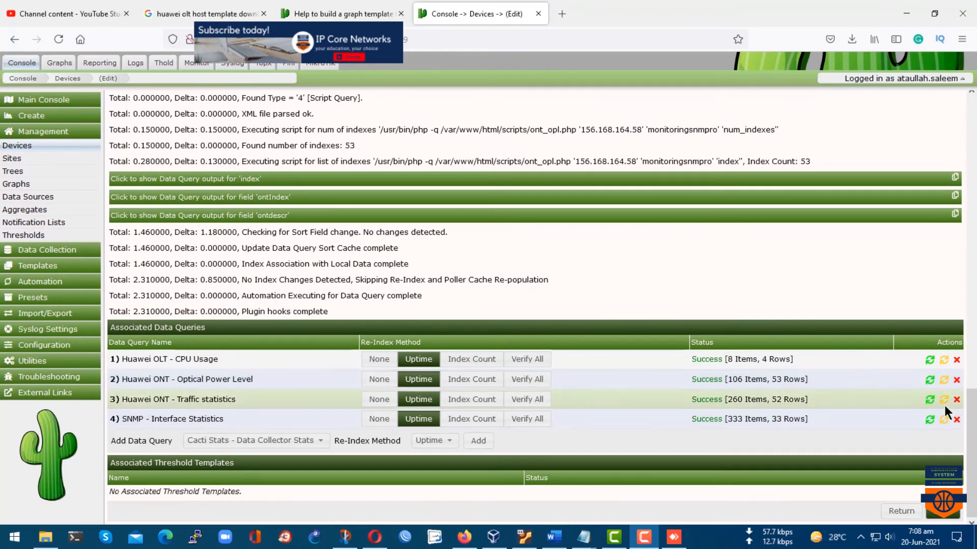
left_click(532, 379)
left_click(641, 324)
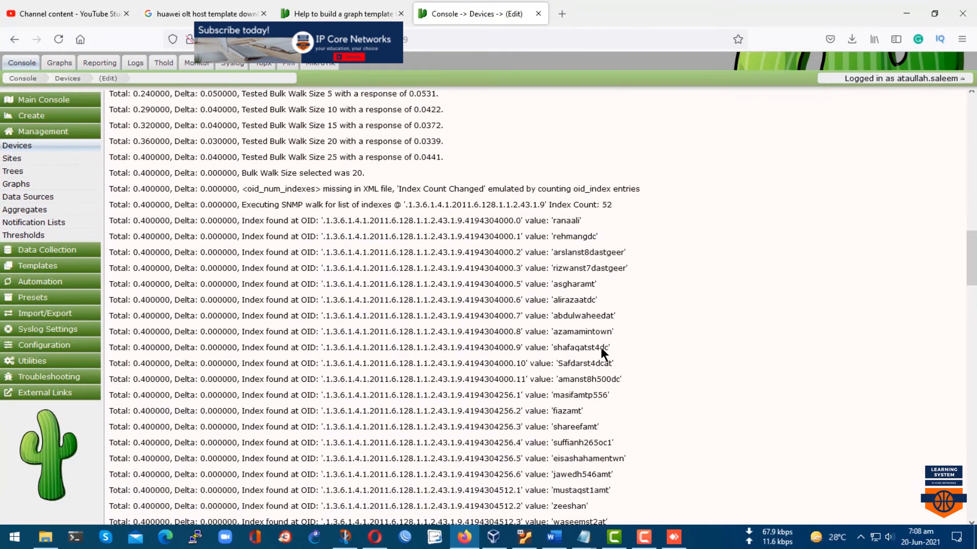
Copy one ONT description from the re-index output
scroll(600, 346, "down", 4)
mouse_move(142, 141)
left_mouse_down()
mouse_move(586, 330)
mouse_move(687, 454)
mouse_move(660, 513)
left_mouse_up()
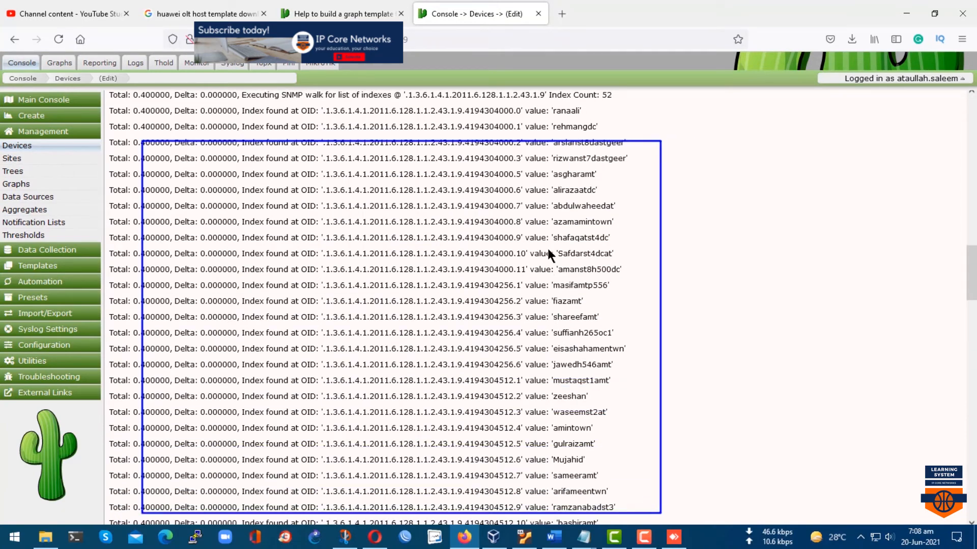
key("Escape")
scroll(637, 290, "down", 5)
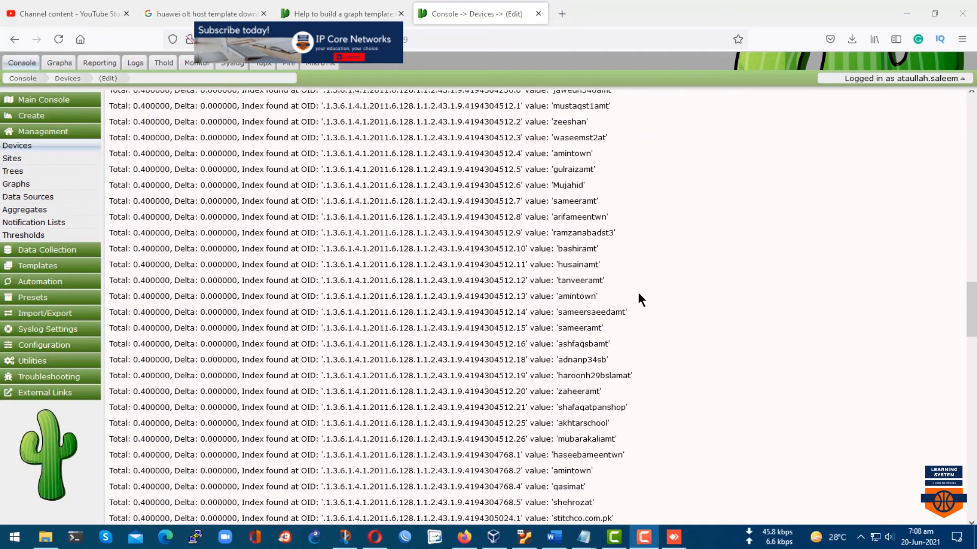
left_click_drag(560, 392, 588, 392)
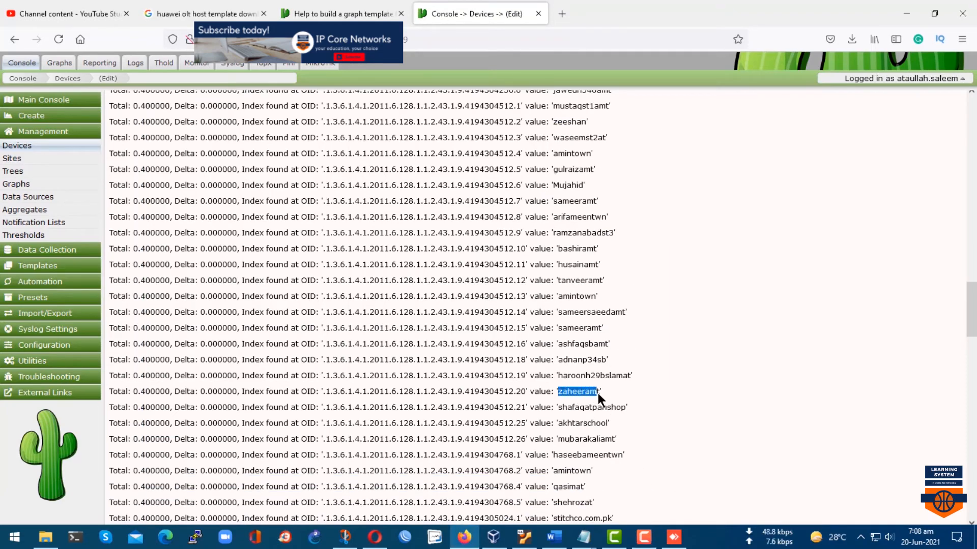
right_click(597, 393)
left_click(600, 402)
Go to Create Graphs for the Amin_Town-OLT.x58 device
scroll(482, 319, "up", 15)
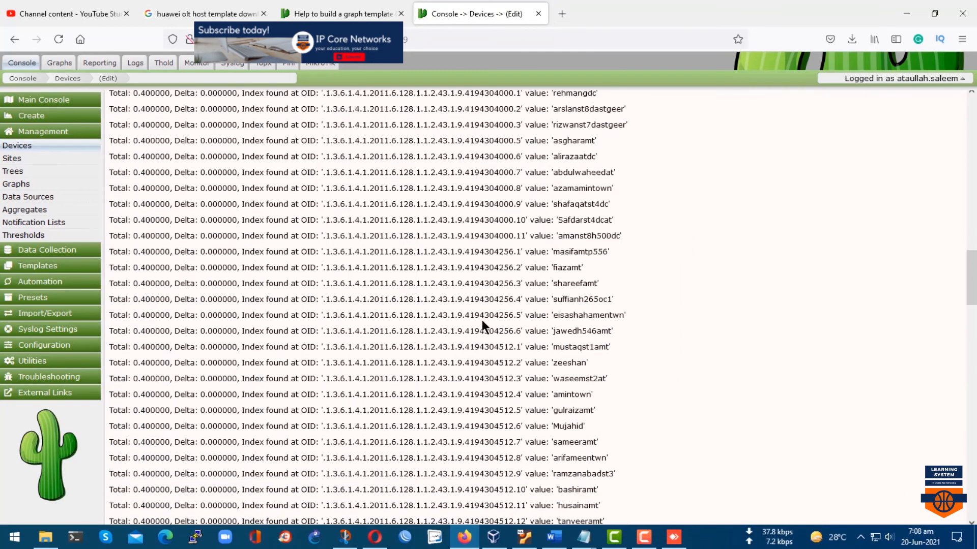
scroll(906, 462, "down", 20)
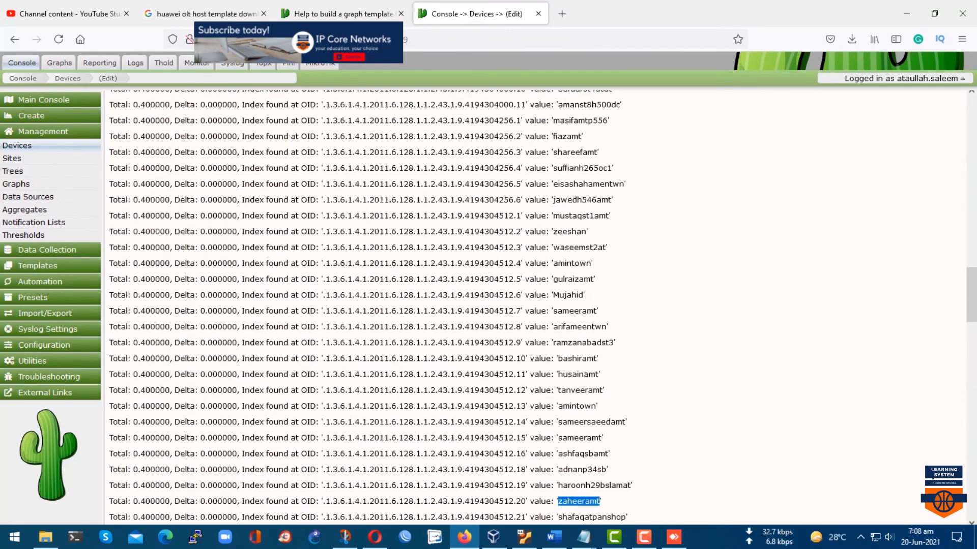
scroll(912, 471, "down", 15)
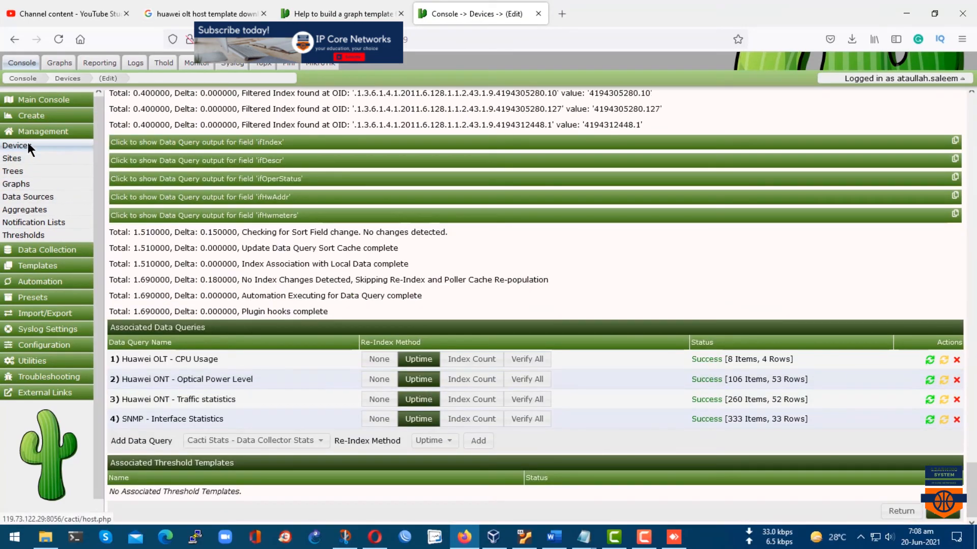
scroll(797, 284, "up", 5)
left_click_drag(970, 425, 969, 101)
left_click(858, 107)
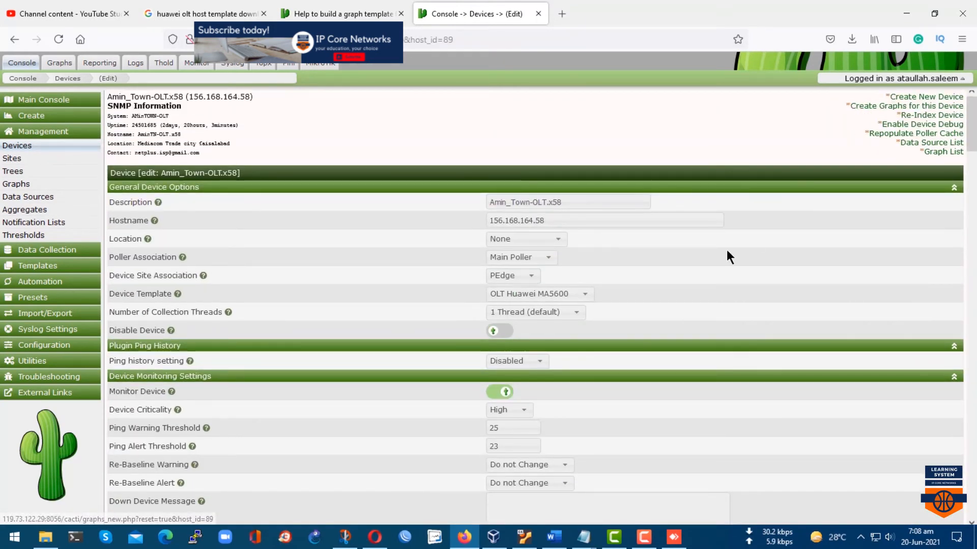
Tick the shafaqatst4dc ONT under Huawei ONT - Traffic statistics
scroll(607, 307, "down", 5)
scroll(632, 366, "down", 10)
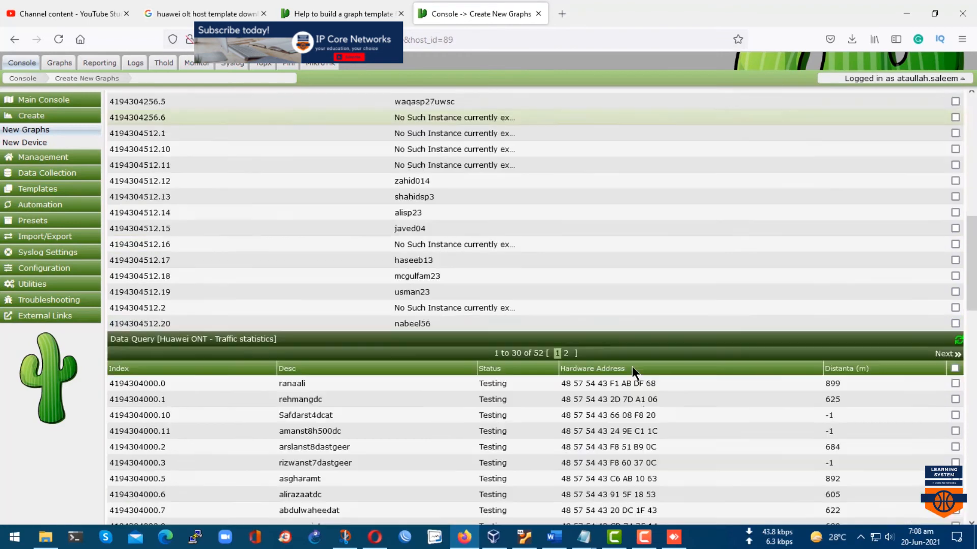
scroll(652, 375, "up", 4)
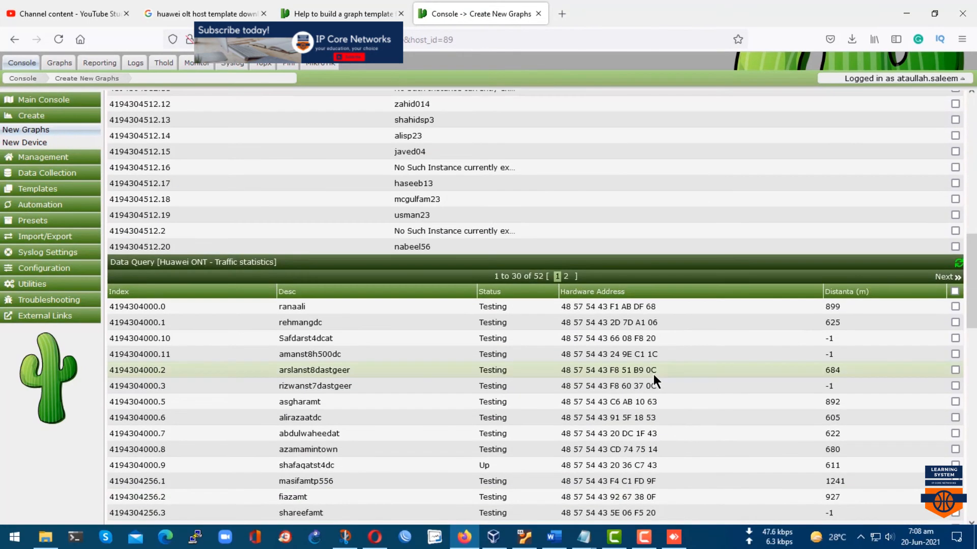
scroll(654, 379, "down", 4)
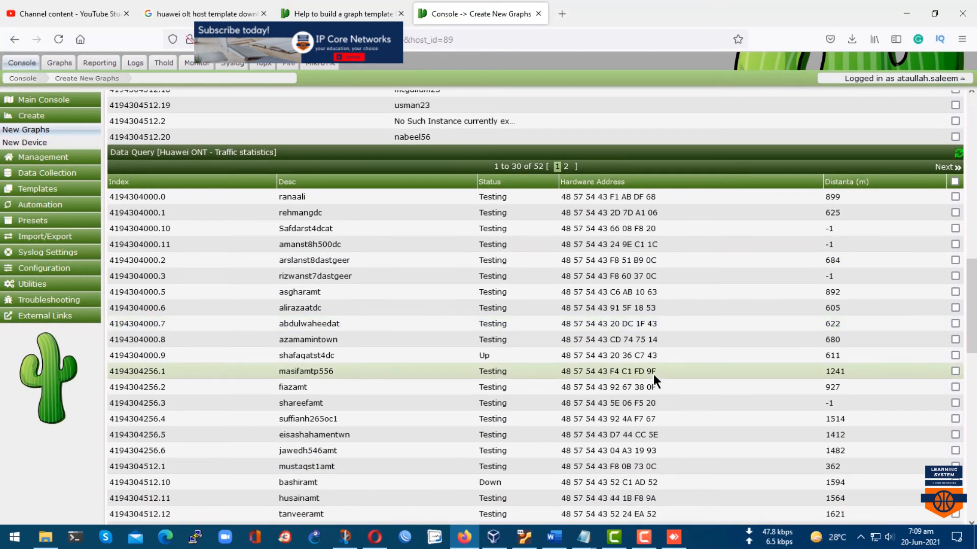
mouse_move(113, 181)
left_mouse_down()
mouse_move(957, 488)
mouse_move(957, 517)
left_mouse_up()
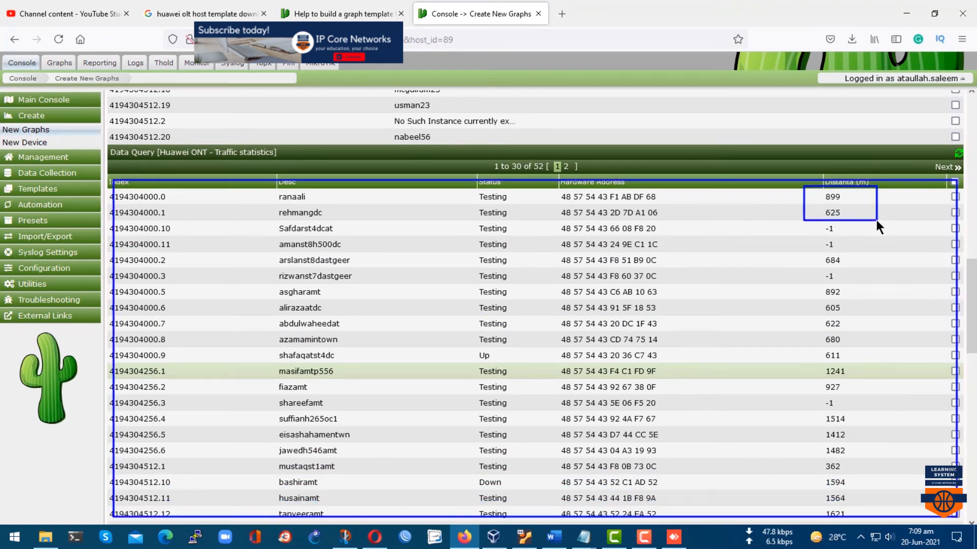
key("Escape")
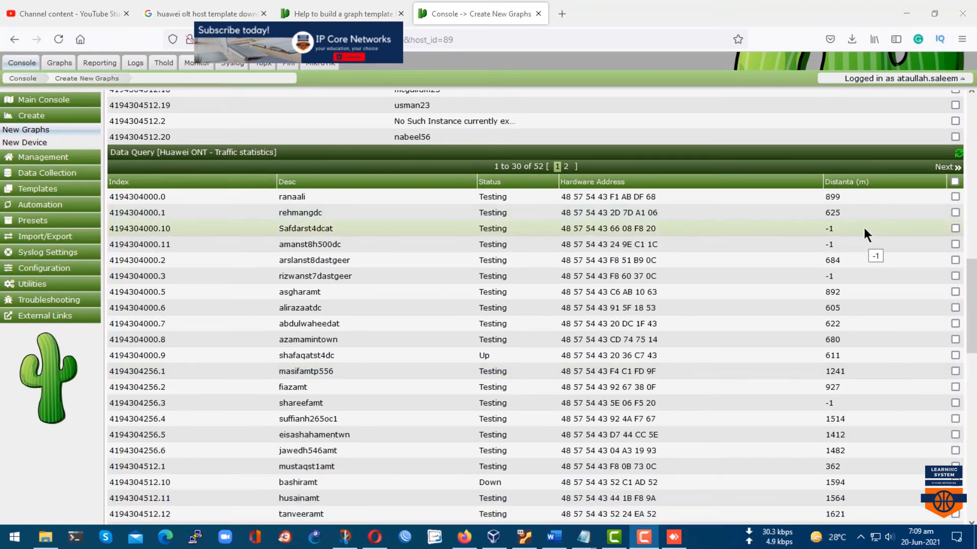
left_click_drag(805, 163, 883, 214)
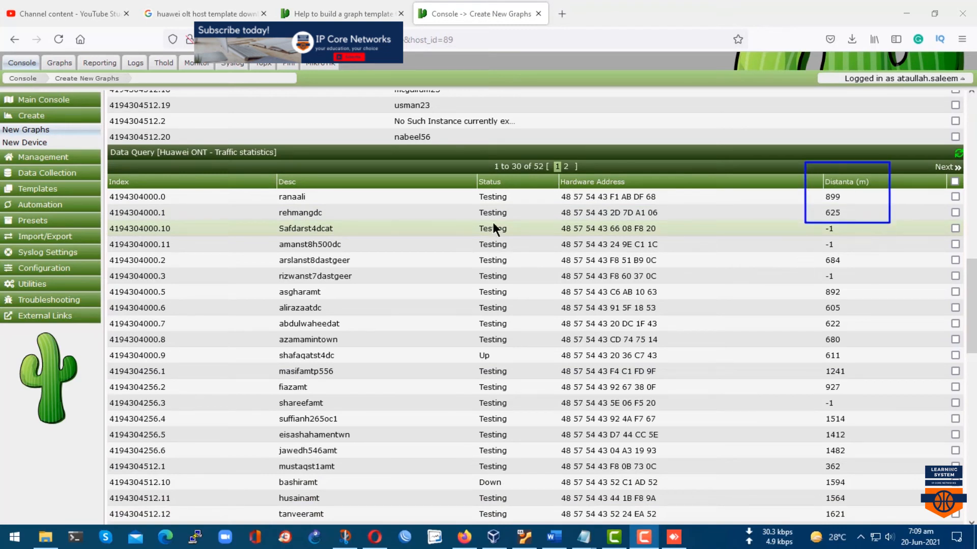
left_click_drag(533, 170, 721, 242)
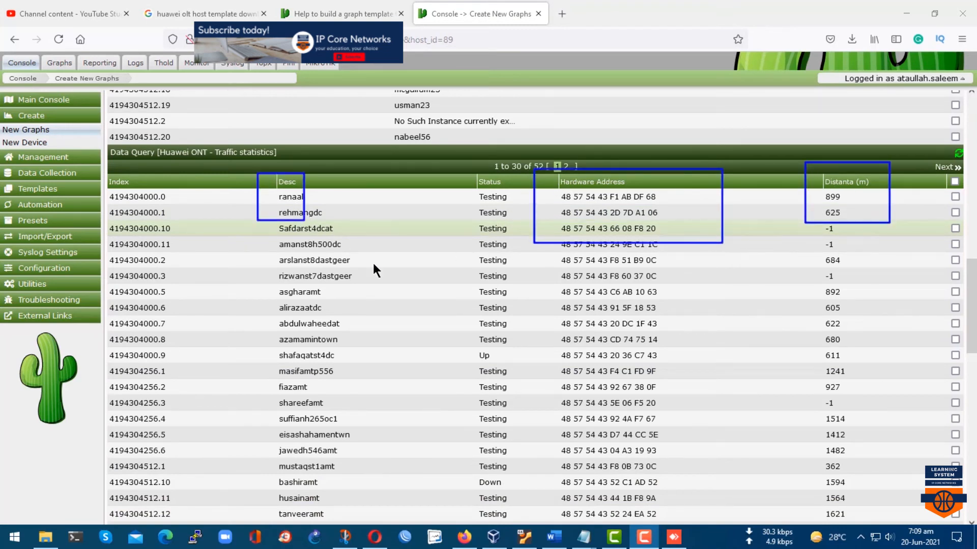
left_click_drag(374, 264, 396, 285)
Set the interface graph type to Traffic (bits/sec, 95th Percentile)
scroll(566, 357, "down", 9)
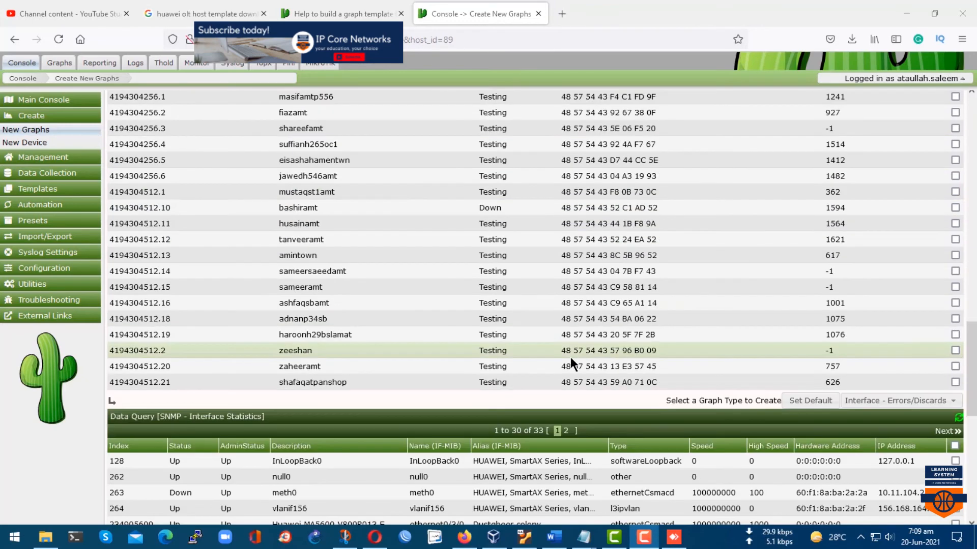
scroll(569, 357, "down", 1)
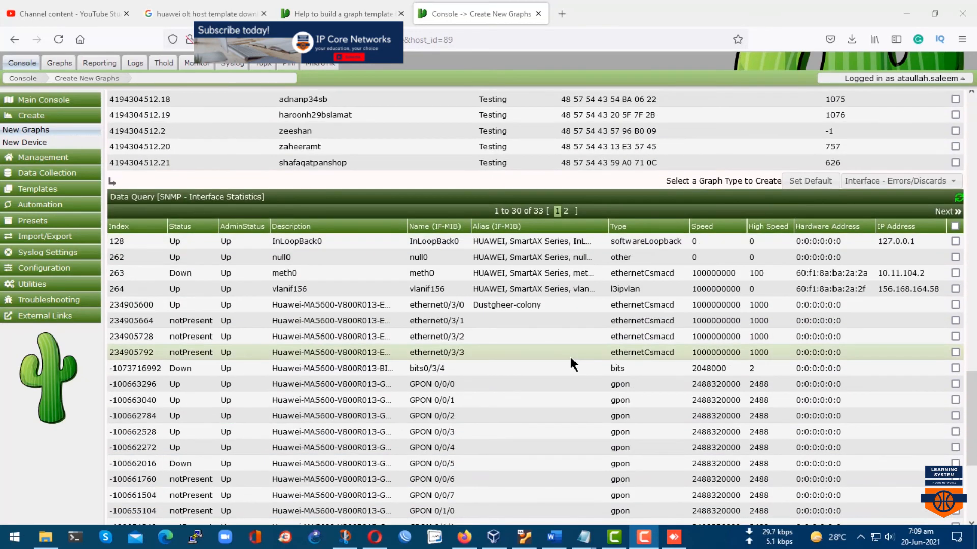
scroll(570, 357, "down", 4)
scroll(569, 356, "up", 3)
scroll(569, 356, "down", 3)
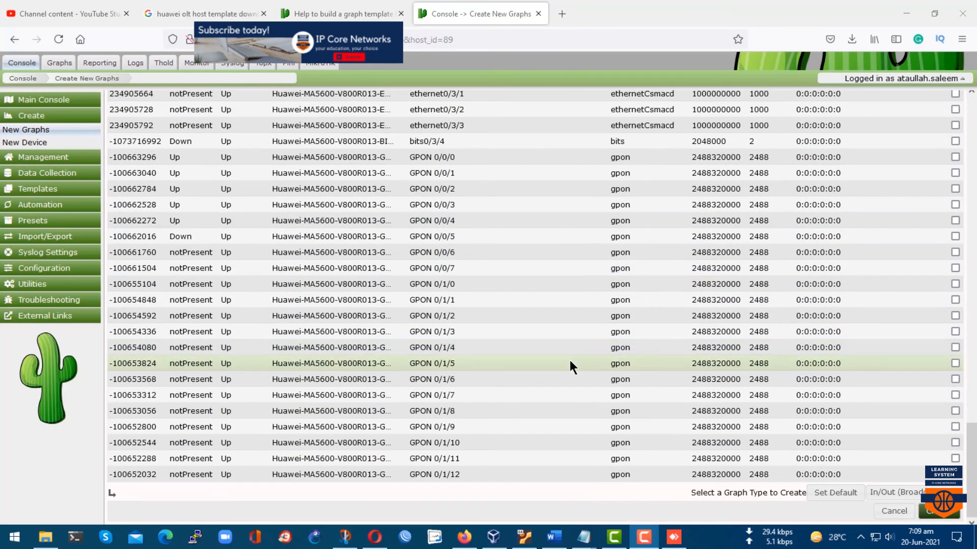
scroll(569, 358, "up", 10)
scroll(571, 359, "down", 20)
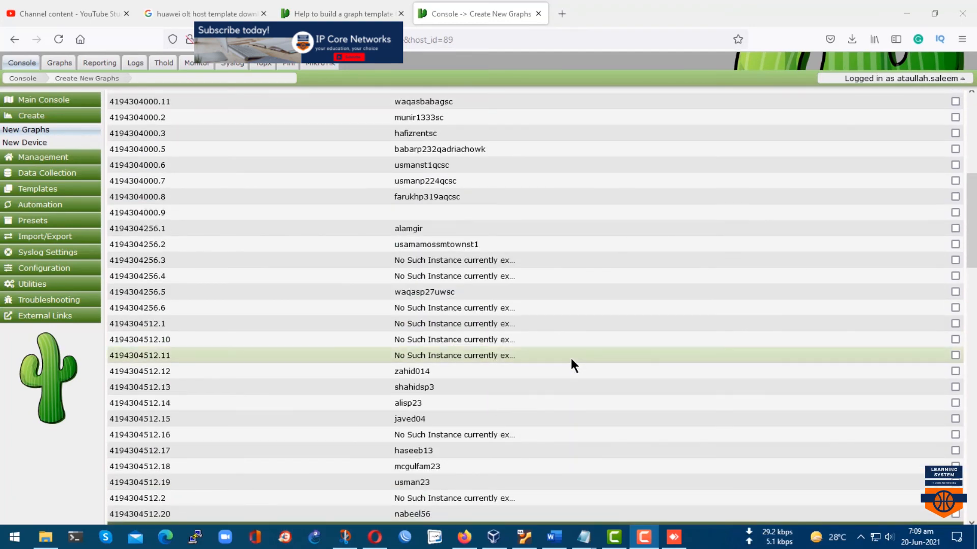
scroll(570, 356, "up", 15)
scroll(572, 361, "down", 18)
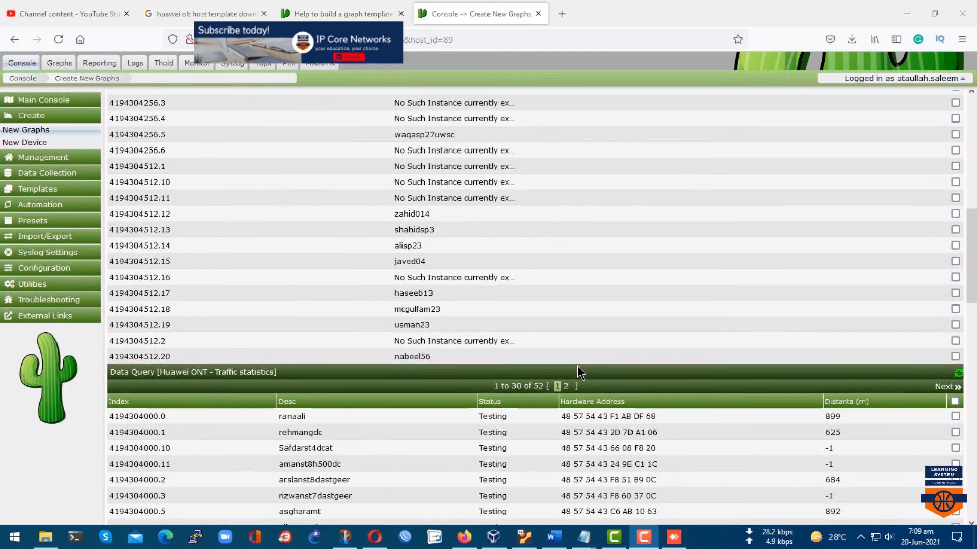
scroll(585, 387, "down", 10)
scroll(590, 401, "up", 6)
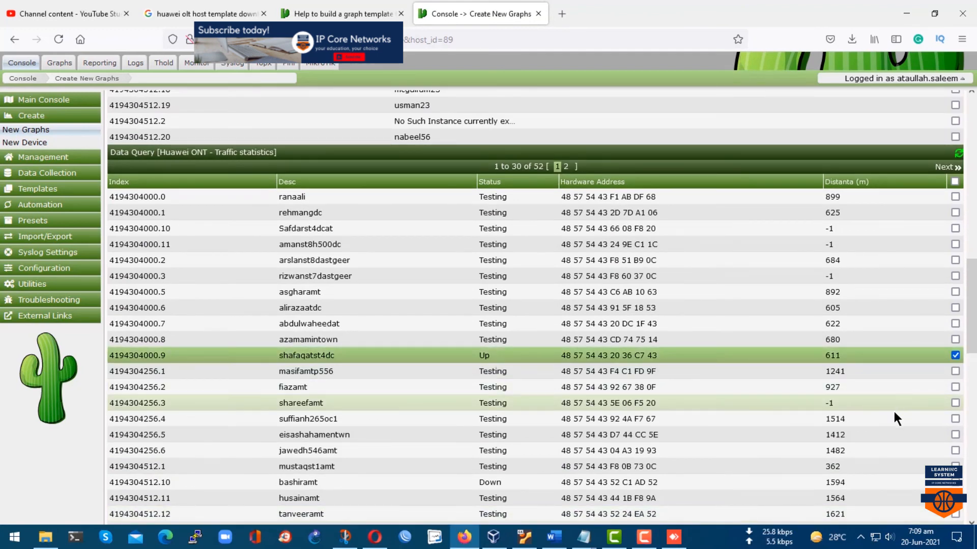
scroll(892, 417, "down", 10)
scroll(890, 428, "up", 4)
left_click(895, 283)
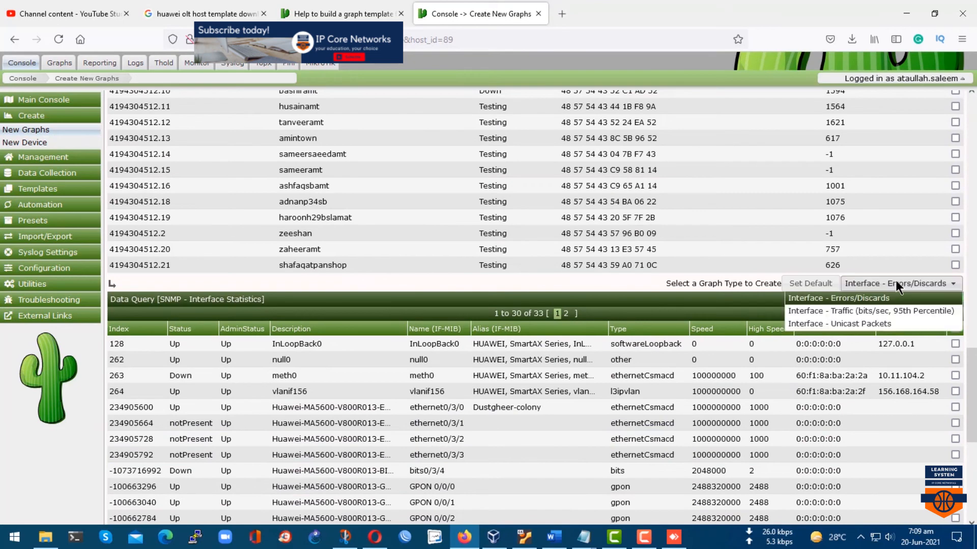
left_click(895, 283)
left_click(895, 283)
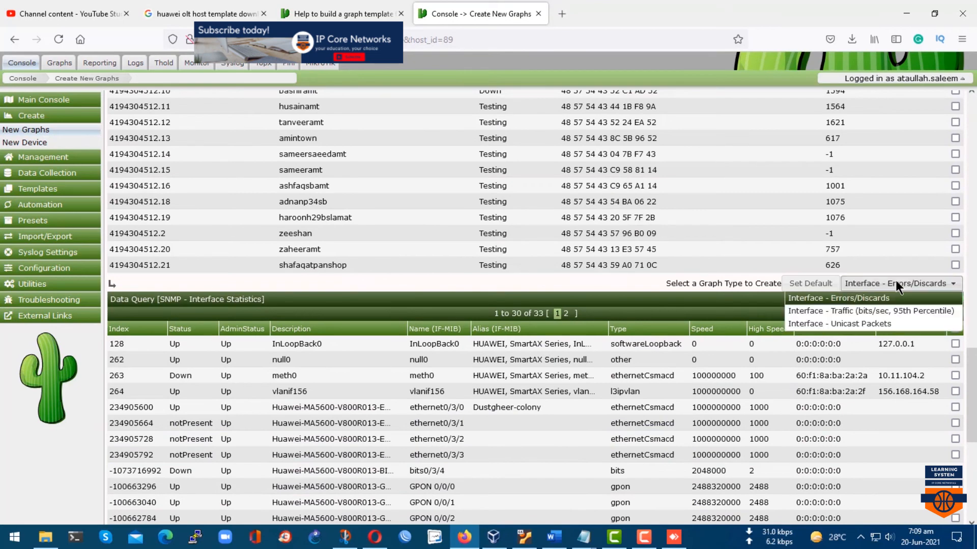
left_click(919, 313)
Create the checked shafaqatst4dc traffic graph and confirm it
scroll(893, 405, "down", 7)
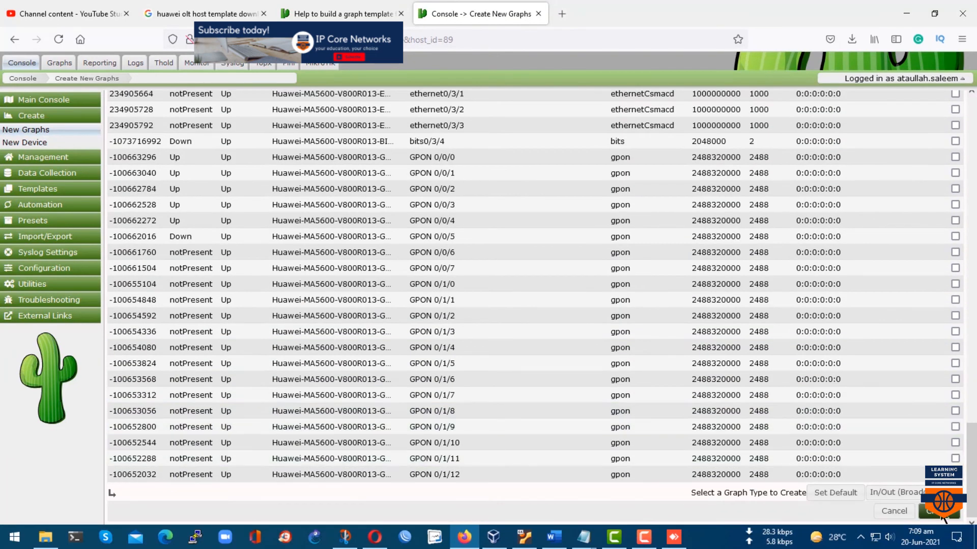
left_click(941, 513)
left_click(949, 156)
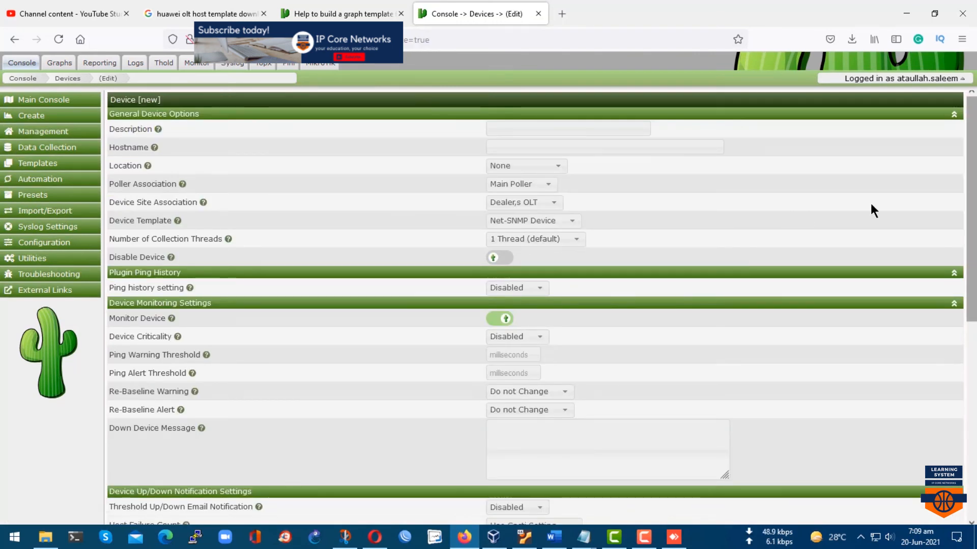
On Amin_Town-OLT.x58's Create Graphs page, tick all four CPU Usage cards
left_click(50, 133)
left_click(18, 145)
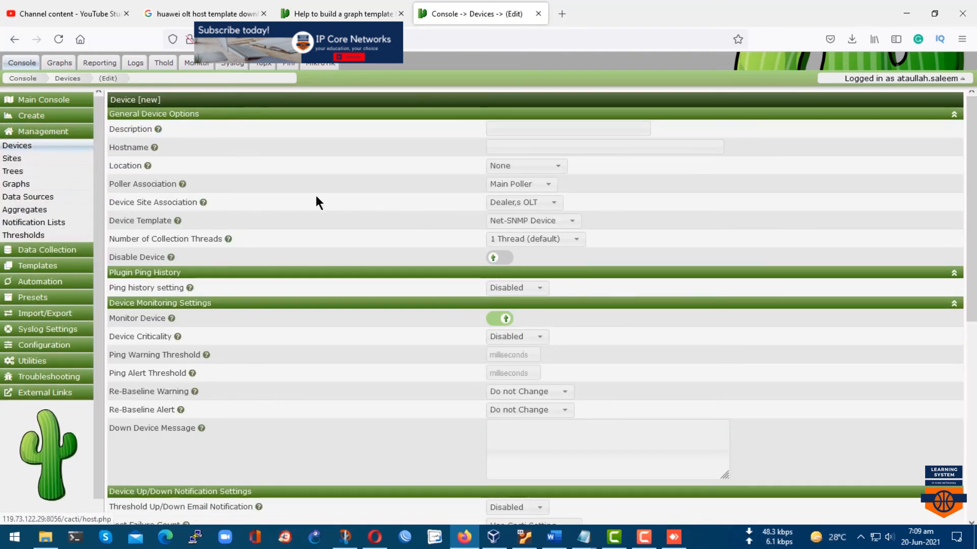
left_click(199, 194)
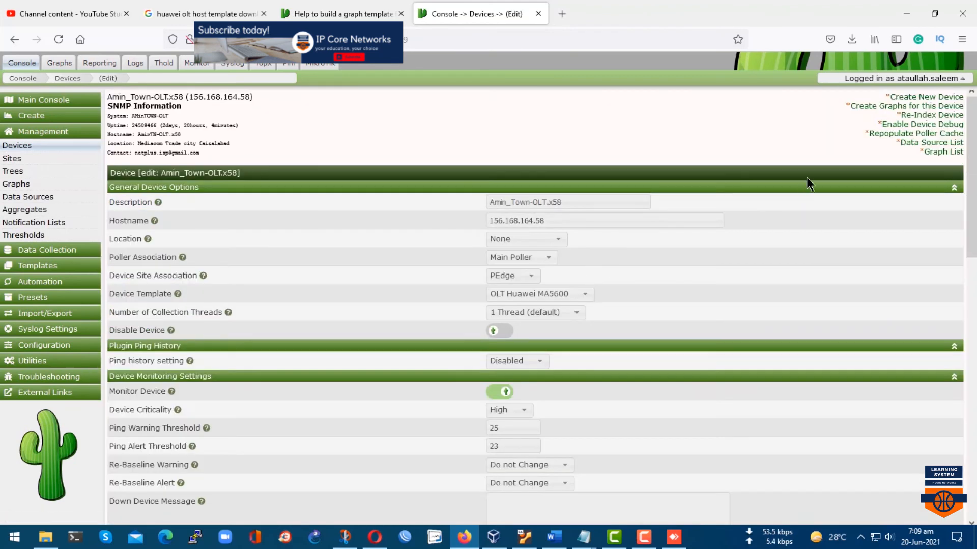
left_click(856, 104)
scroll(736, 340, "down", 2)
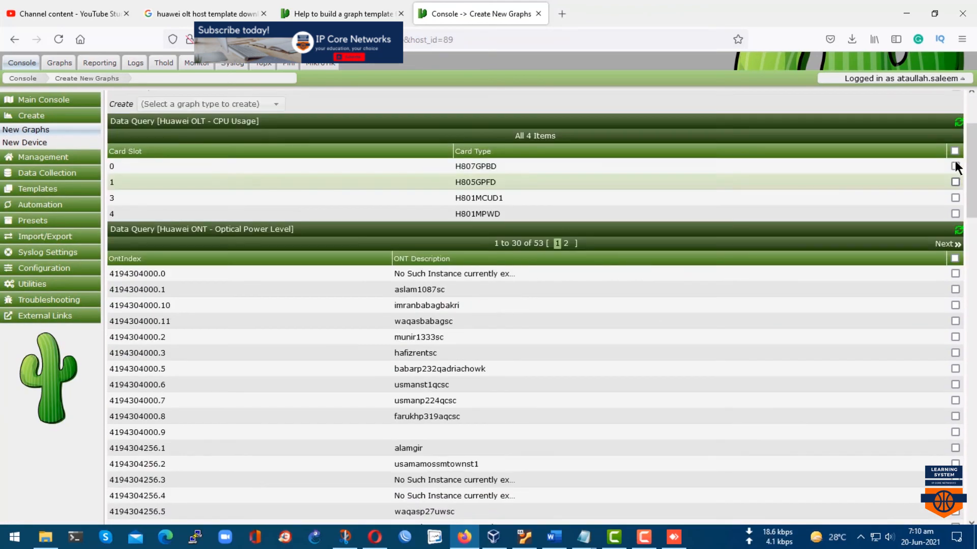
left_click(954, 151)
Create the four CPU usage graphs and switch to the Graphs tree view
scroll(834, 420, "down", 12)
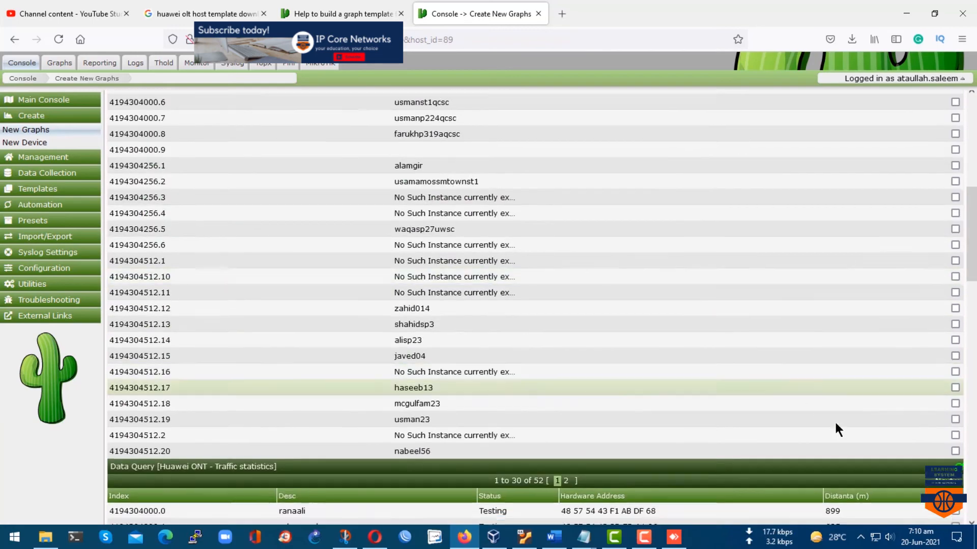
scroll(885, 518, "down", 2)
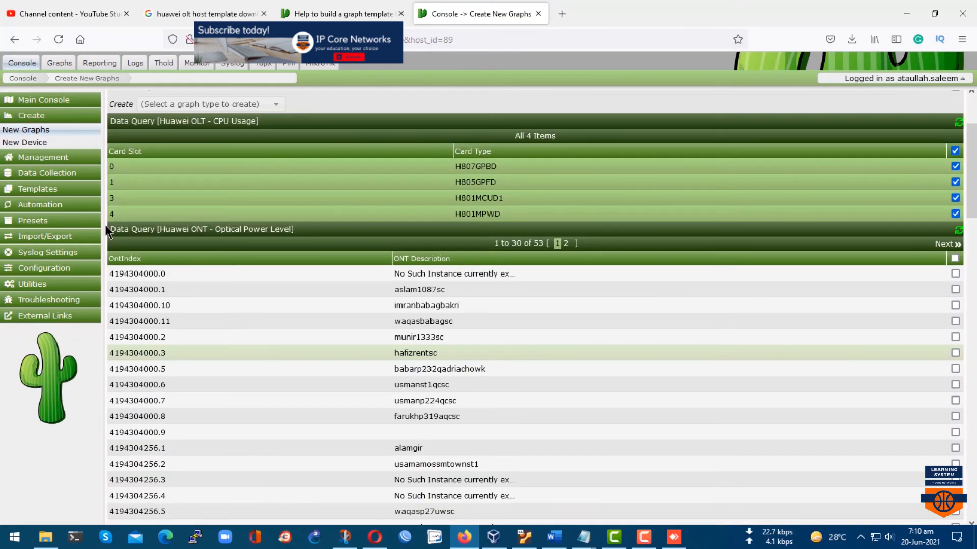
left_click_drag(105, 222, 308, 238)
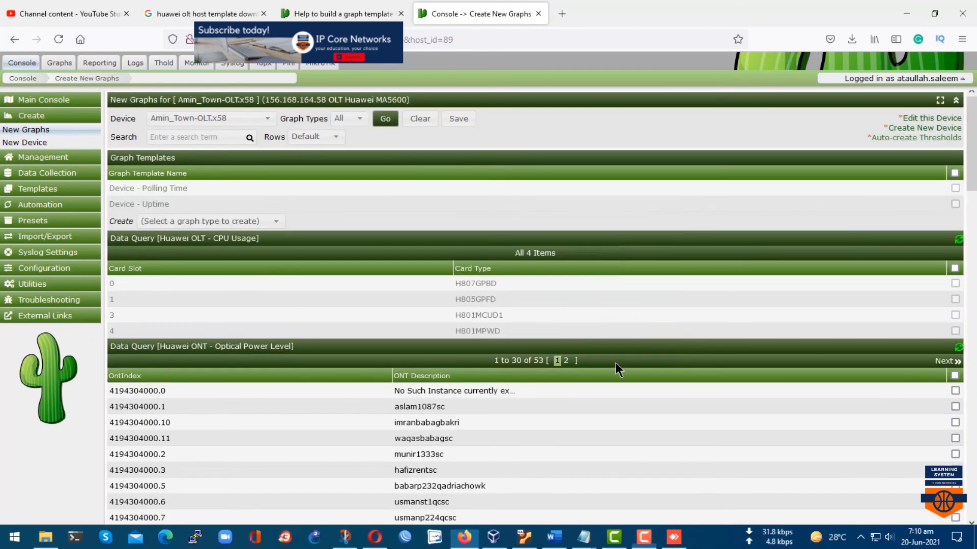
scroll(585, 387, "down", 5)
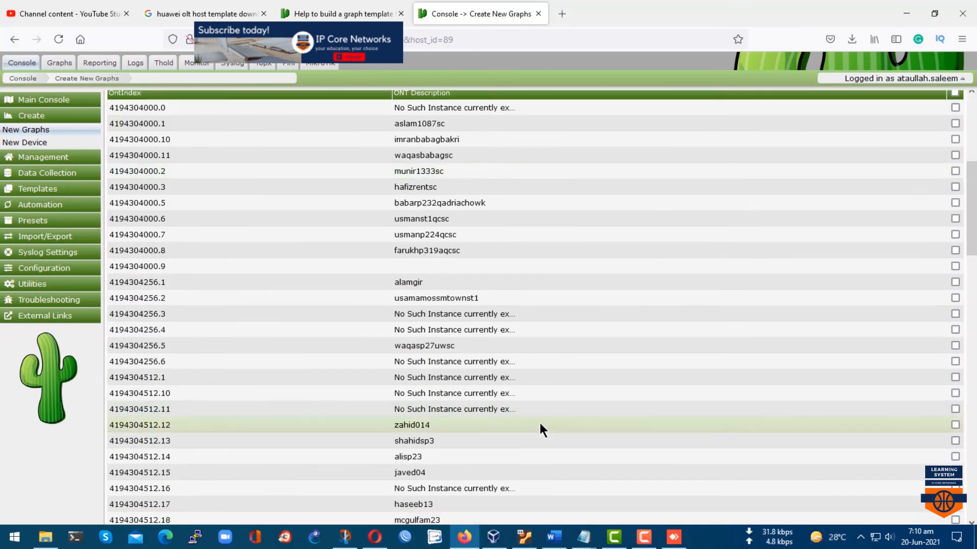
scroll(539, 420, "down", 6)
scroll(524, 423, "up", 1)
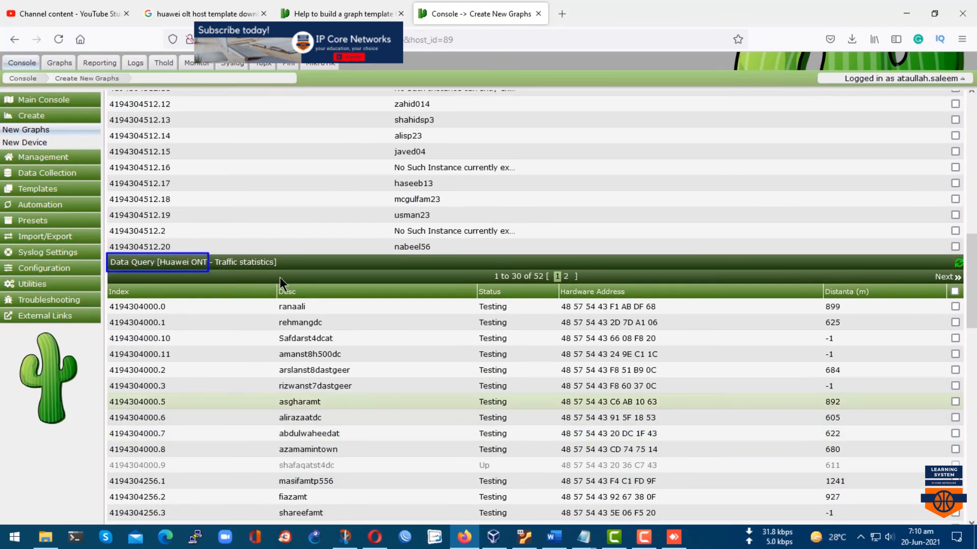
left_click_drag(280, 278, 290, 279)
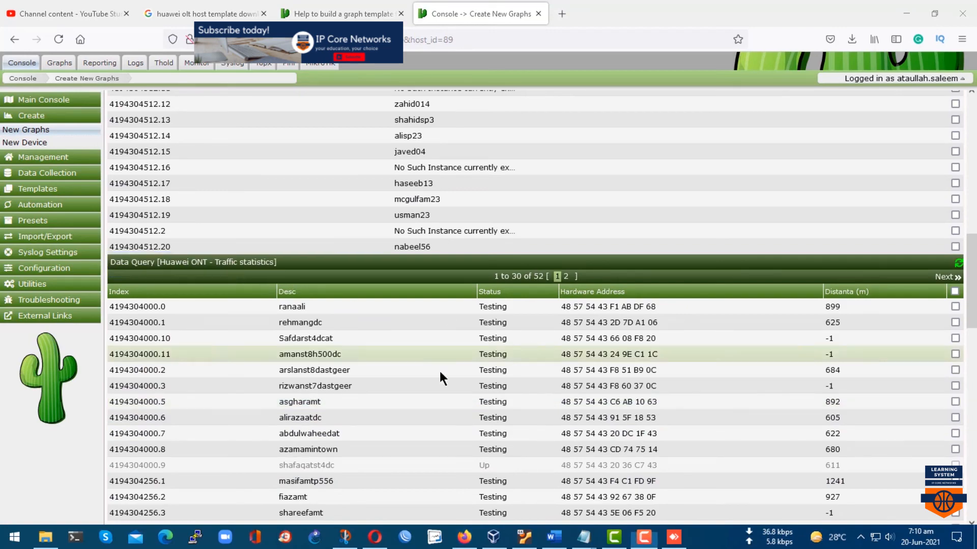
scroll(439, 370, "down", 15)
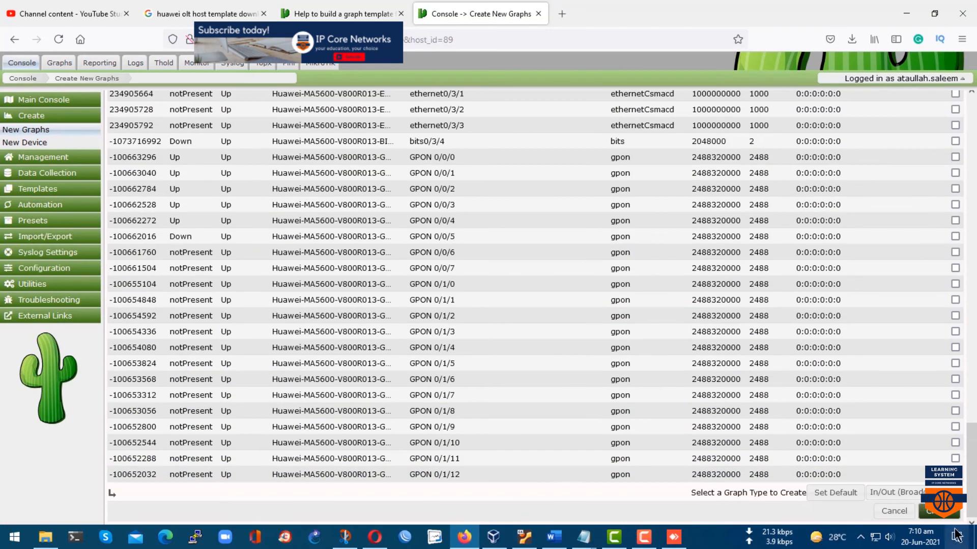
left_click(939, 511)
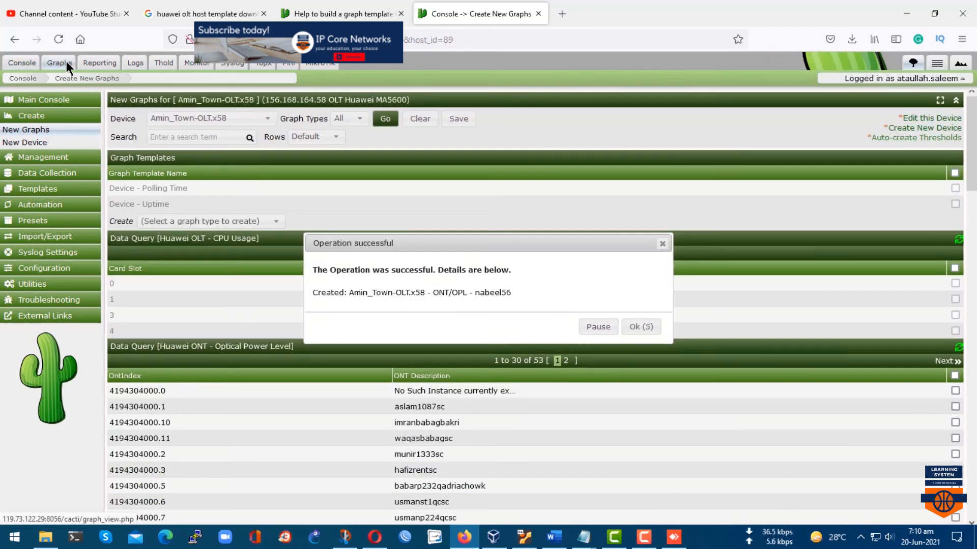
left_click(66, 61)
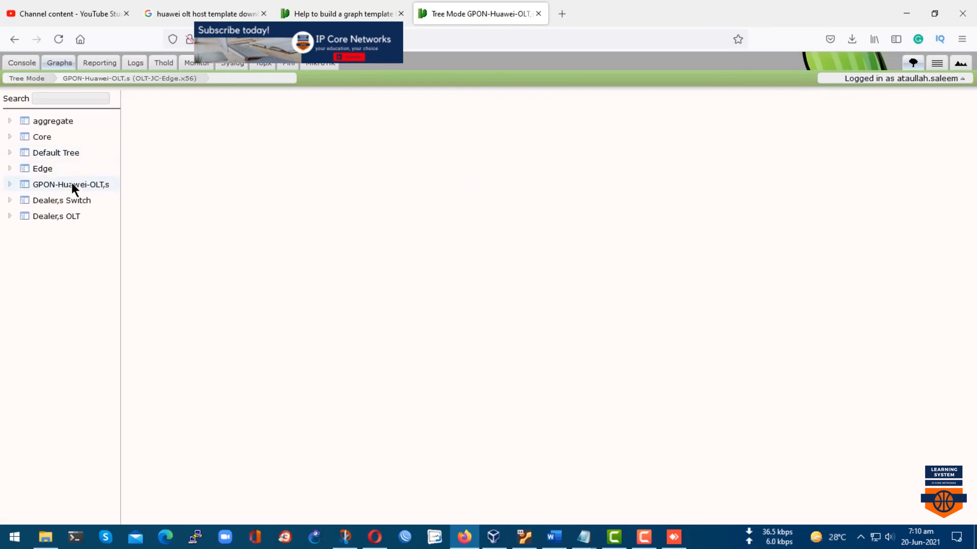
Show Amin_Town-OLT.x58's graphs under GPON-Huawei-OLT,s and make two CPU graphs realtime
left_click(10, 184)
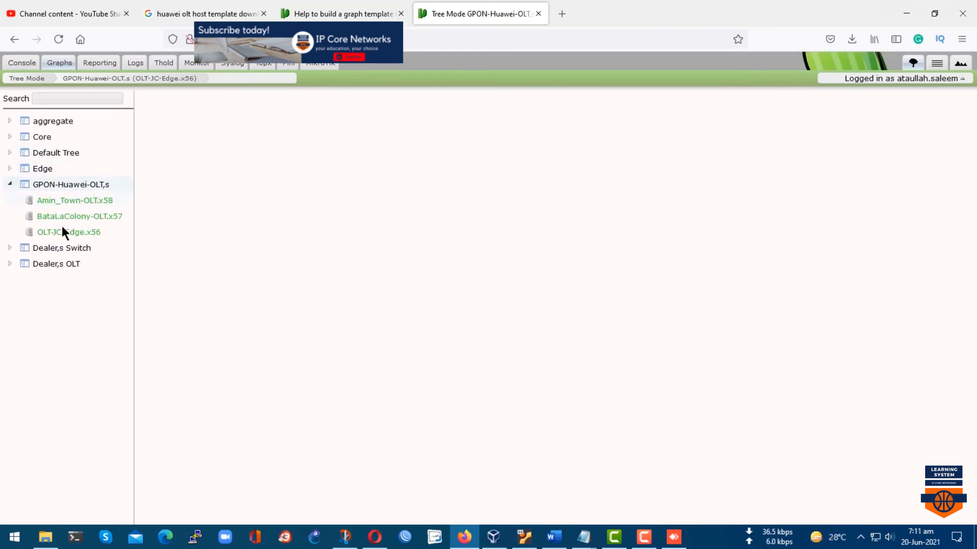
left_click(84, 200)
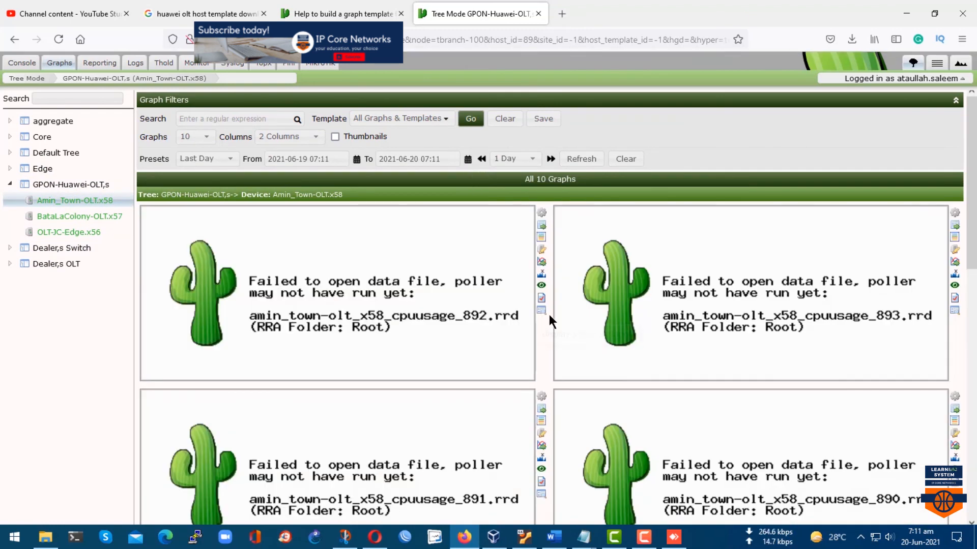
left_click(540, 273)
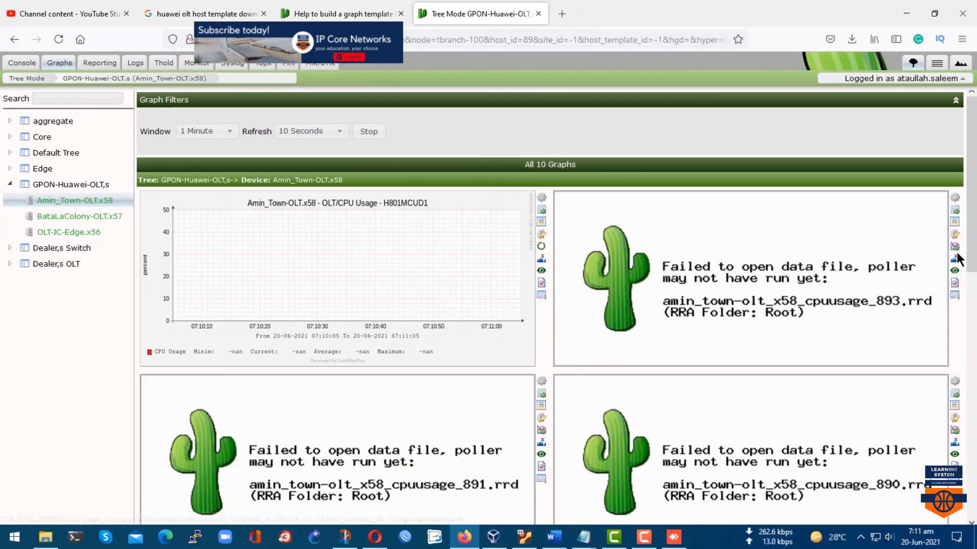
scroll(844, 304, "down", 4)
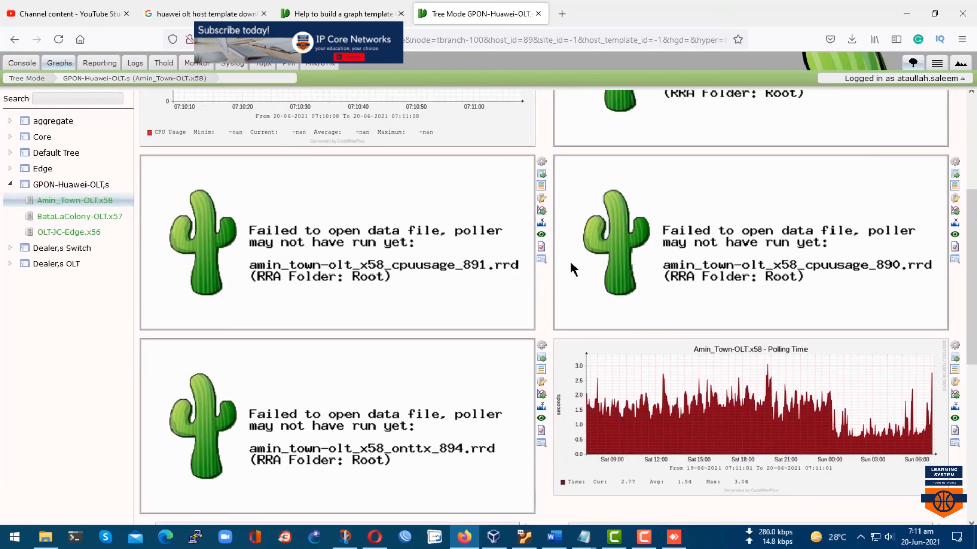
left_click(542, 222)
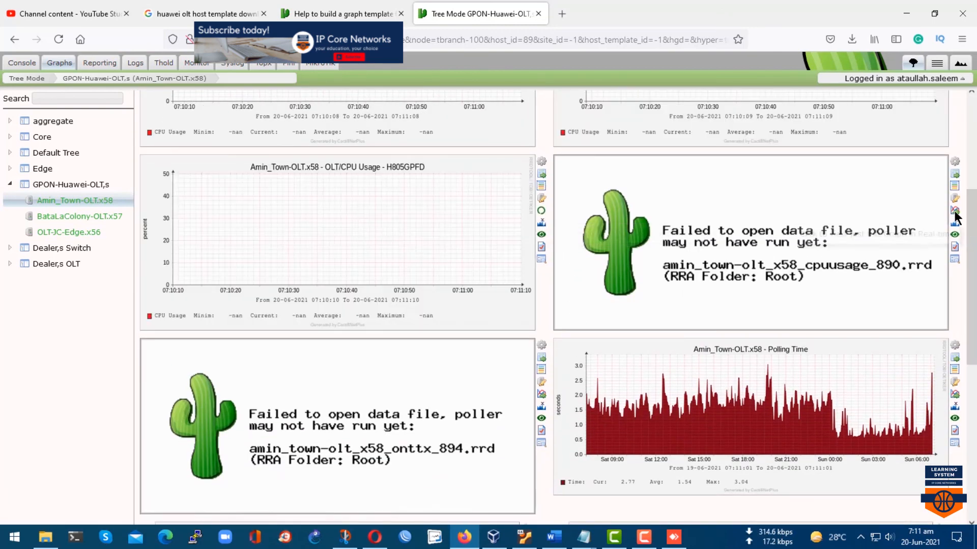
Switch the Polling Time and shafaqatst4dc traffic graphs to real time
scroll(565, 360, "down", 4)
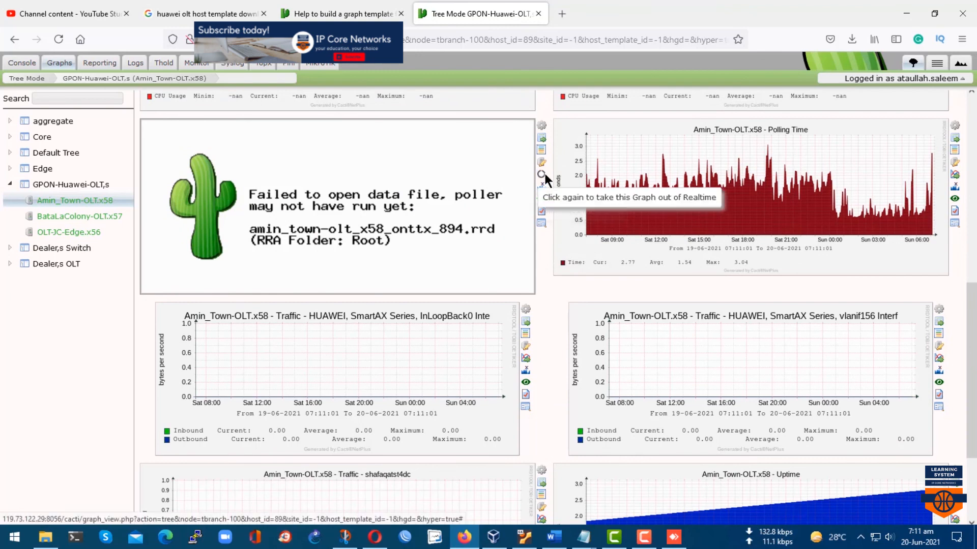
left_click(956, 175)
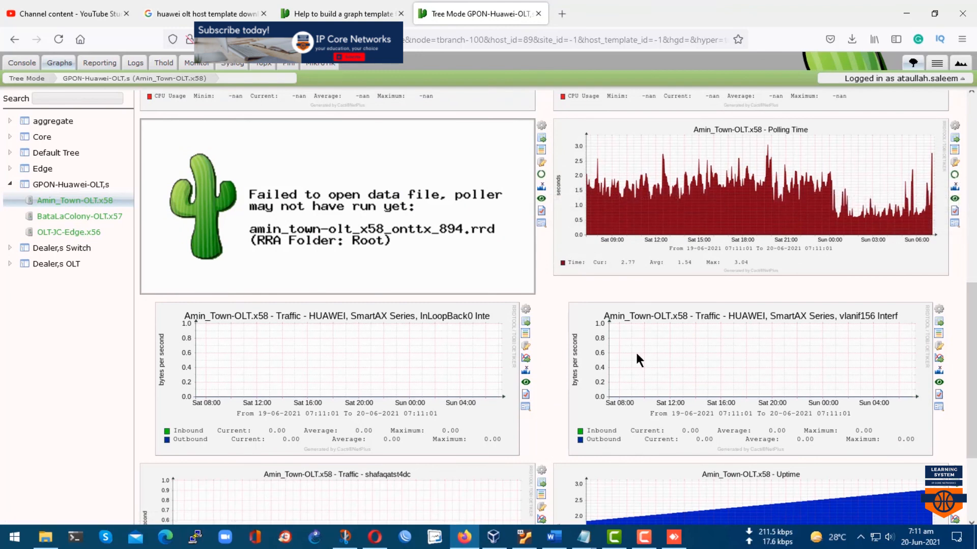
scroll(636, 351, "down", 3)
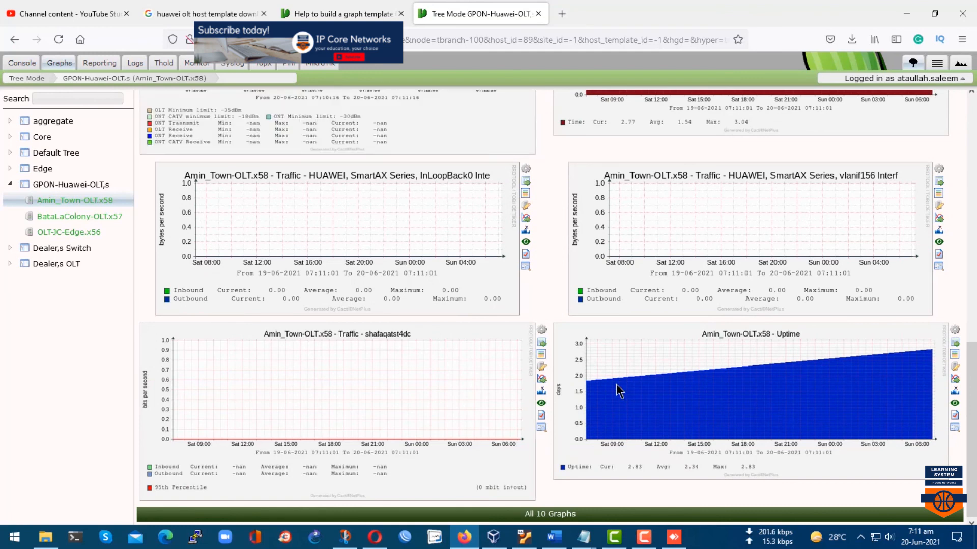
left_click(541, 379)
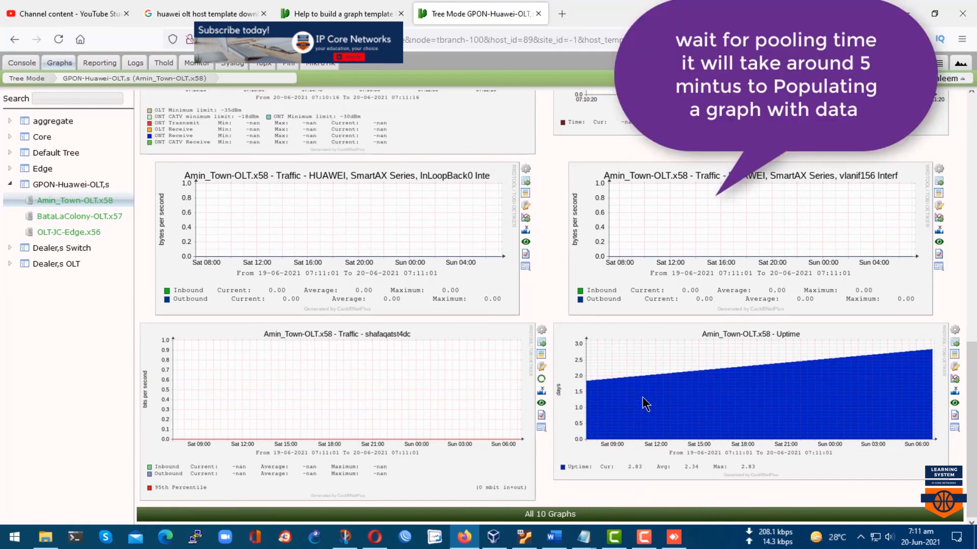
scroll(642, 397, "up", 8)
scroll(642, 400, "down", 4)
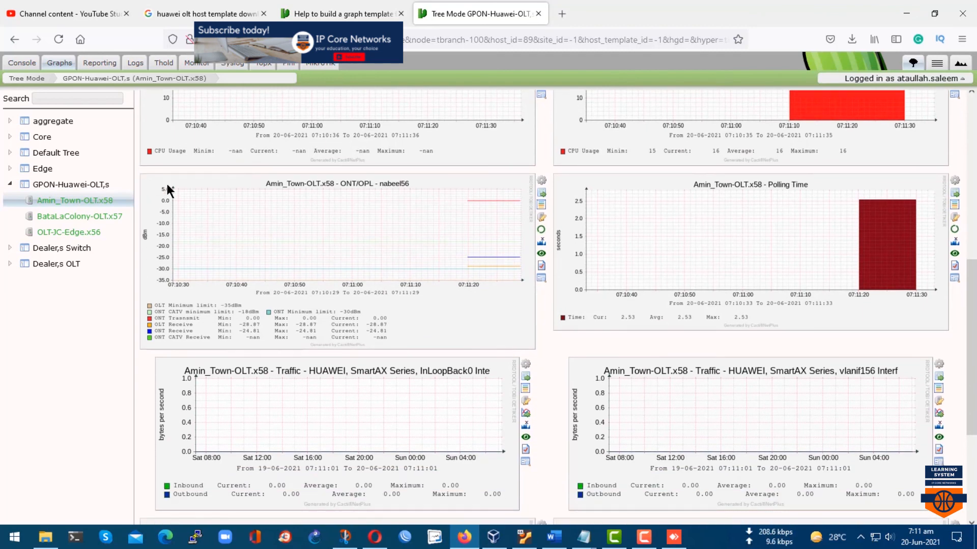
left_click_drag(143, 164, 524, 353)
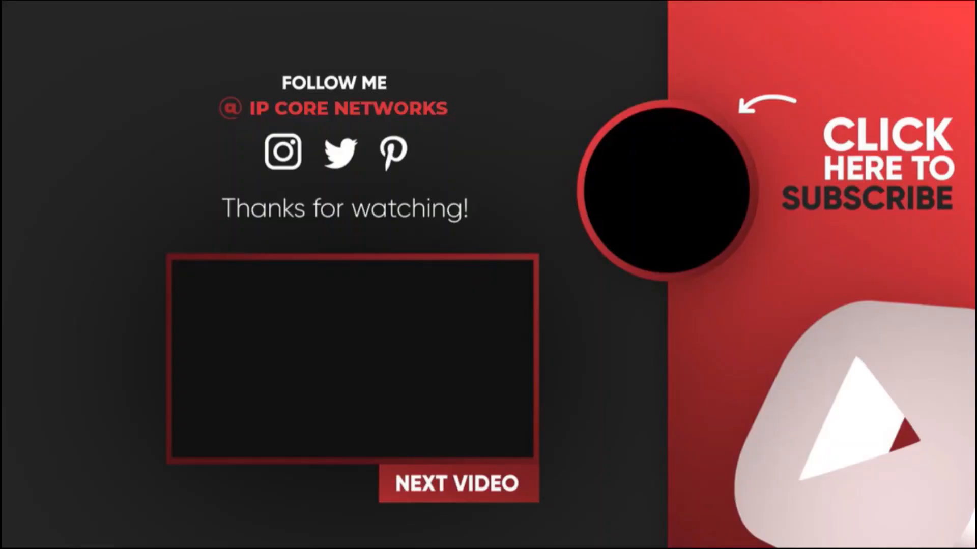